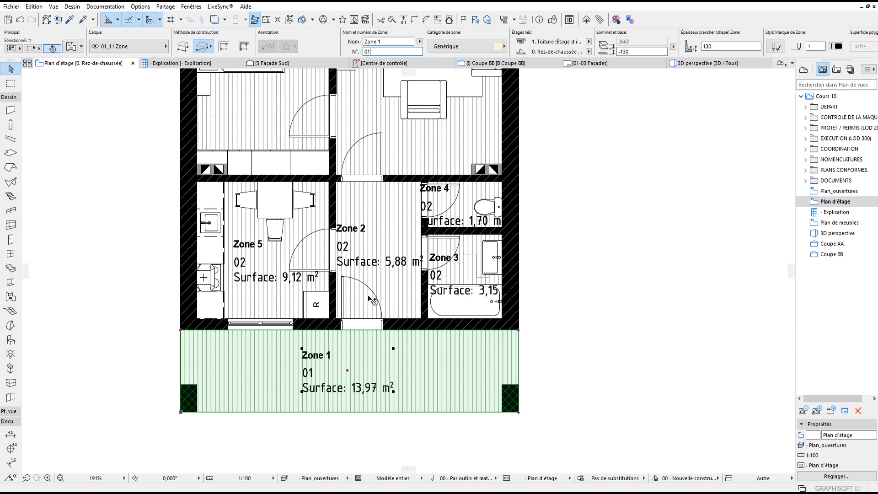
# Keep Zone 2 numbered 02 and set the number of Zone 3, the bathroom, to 03.
pyautogui.click(379, 245)
pyautogui.click(366, 52)
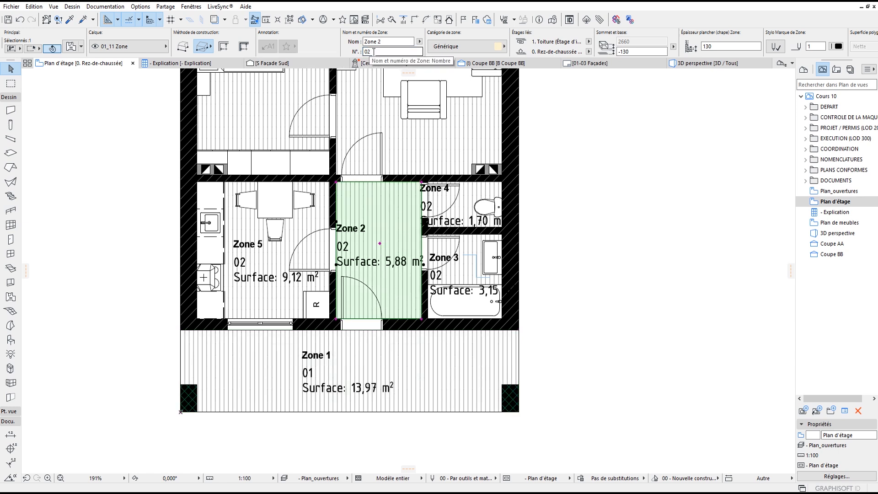
pyautogui.click(467, 250)
pyautogui.click(380, 51)
pyautogui.write('0')
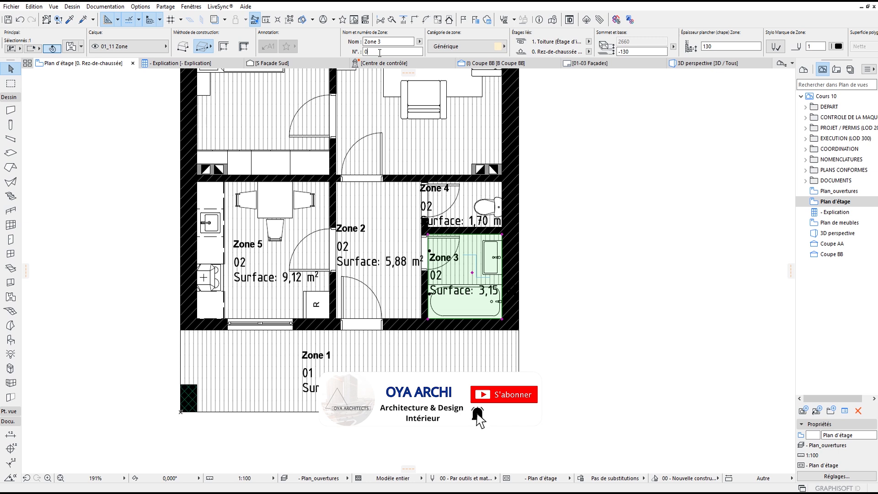
pyautogui.write('3')
pyautogui.press('Return')
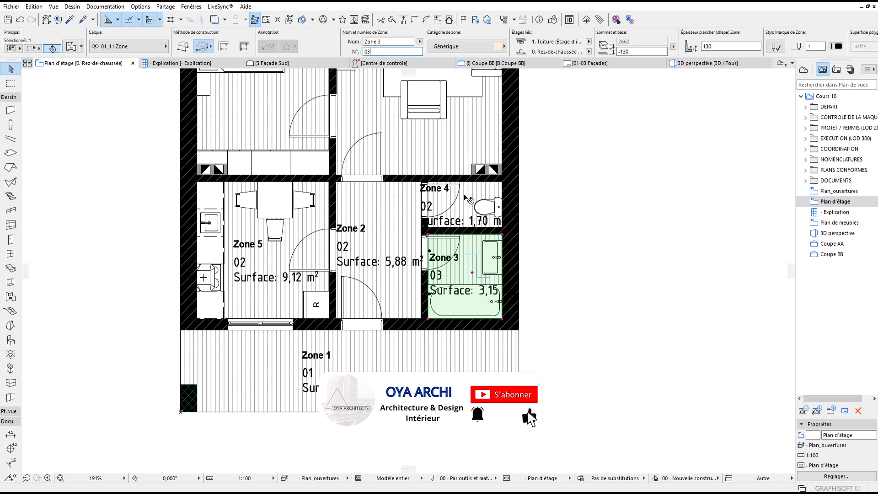
pyautogui.click(470, 194)
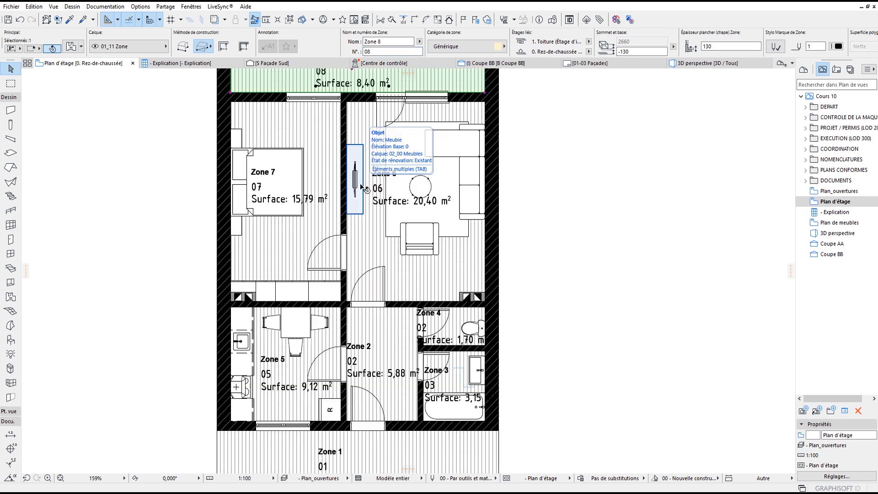
# In the Explication schedule, set the row height to 8.00 mm and the text size to 2.50 mm.
pyautogui.scroll(-2, 342, 174)
pyautogui.moveTo(342, 173); pyautogui.dragTo(350, 188, button='middle')
pyautogui.click(196, 63)
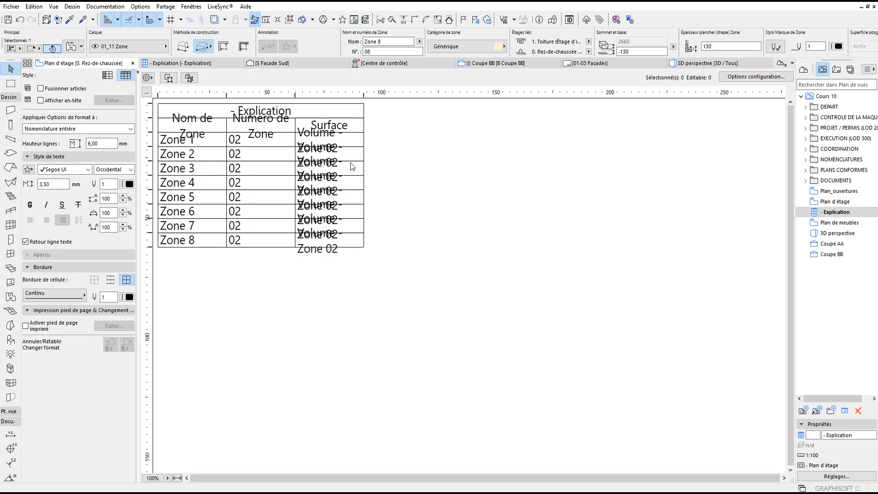
pyautogui.doubleClick(99, 142)
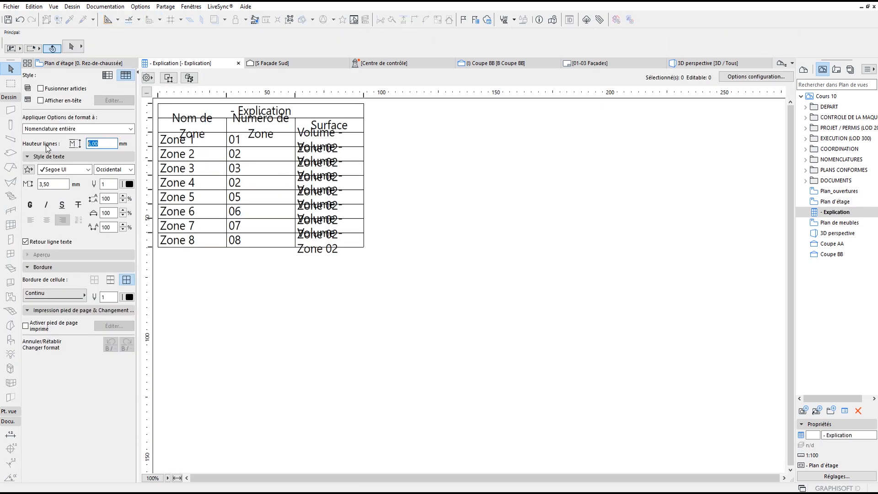
pyautogui.press('Return')
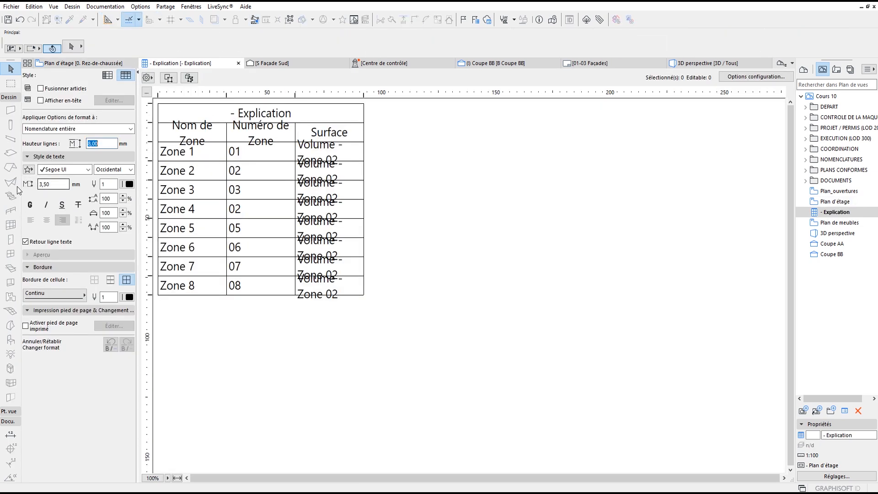
pyautogui.press('Tab')
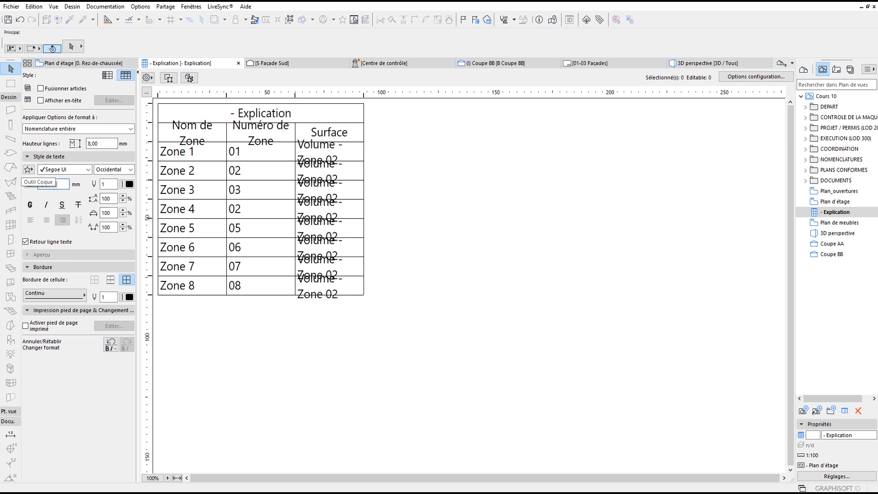
# Change the font of the entire Explication schedule to ISOCPEUR.
pyautogui.click(66, 170)
pyautogui.scroll(8, 80, 183)
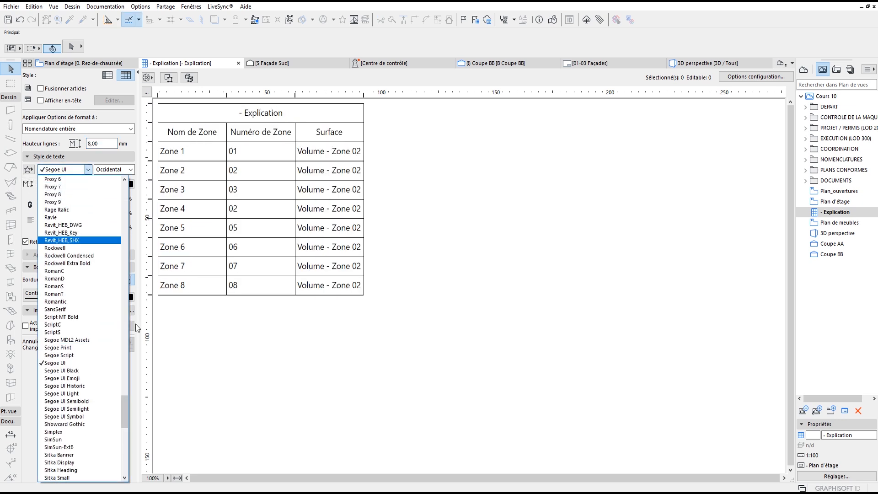
pyautogui.moveTo(122, 397); pyautogui.dragTo(127, 182)
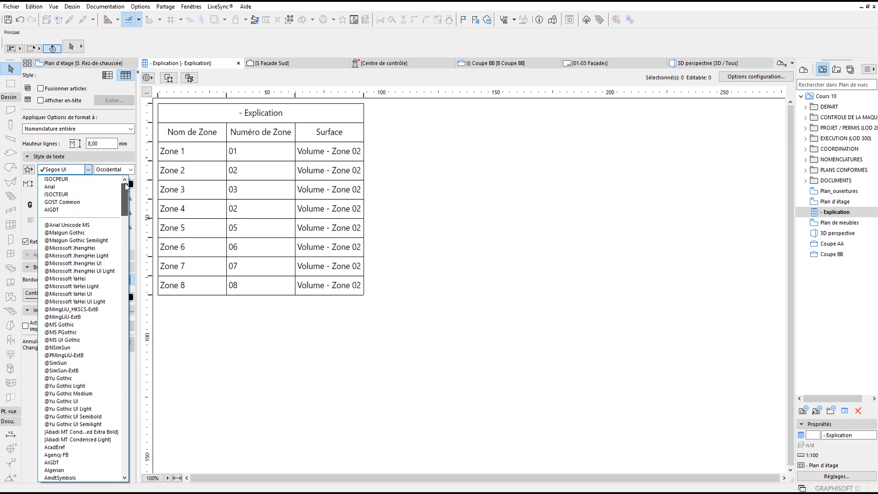
pyautogui.click(54, 182)
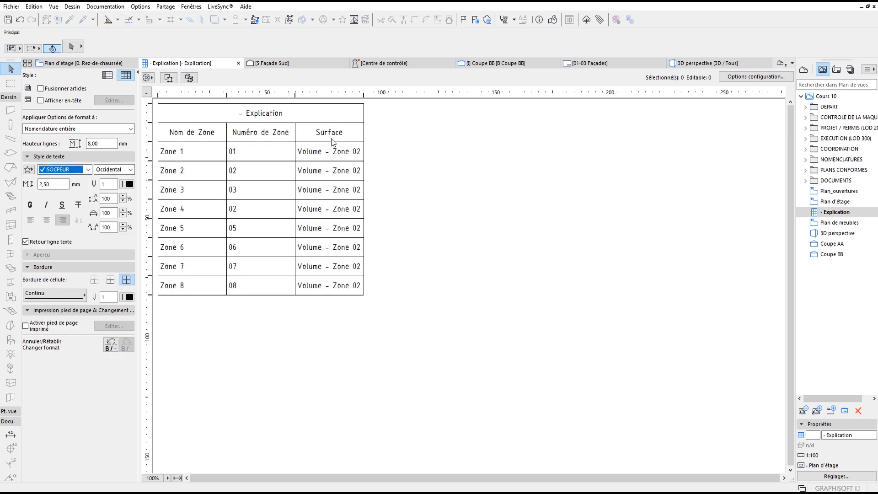
# Replace the Surface field of the Explication schedule with the zone field Superficie mesurée.
pyautogui.click(755, 77)
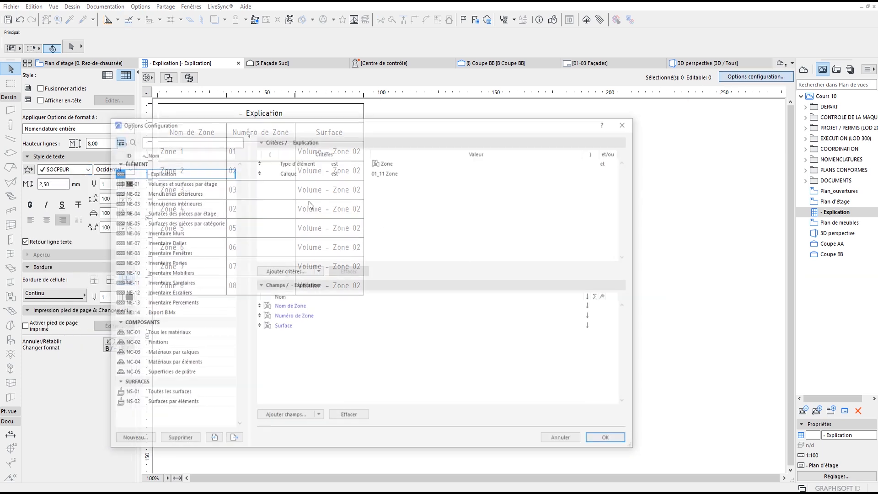
pyautogui.click(300, 326)
pyautogui.click(288, 416)
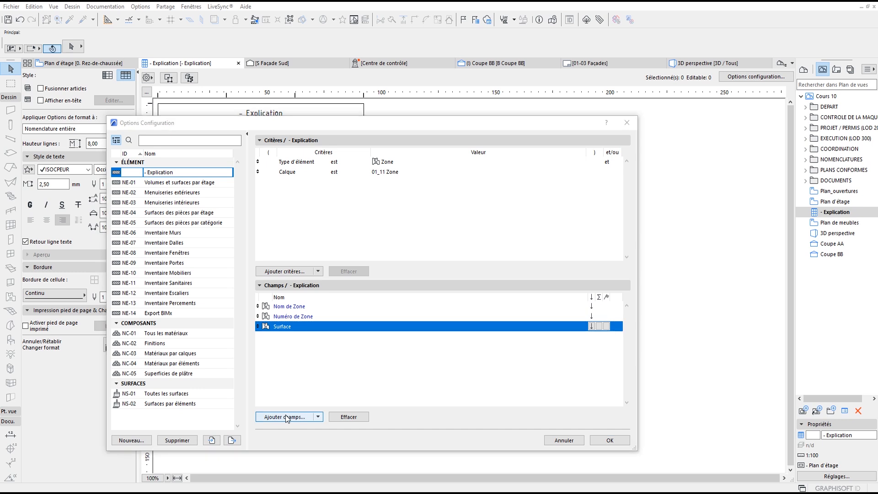
pyautogui.click(93, 9)
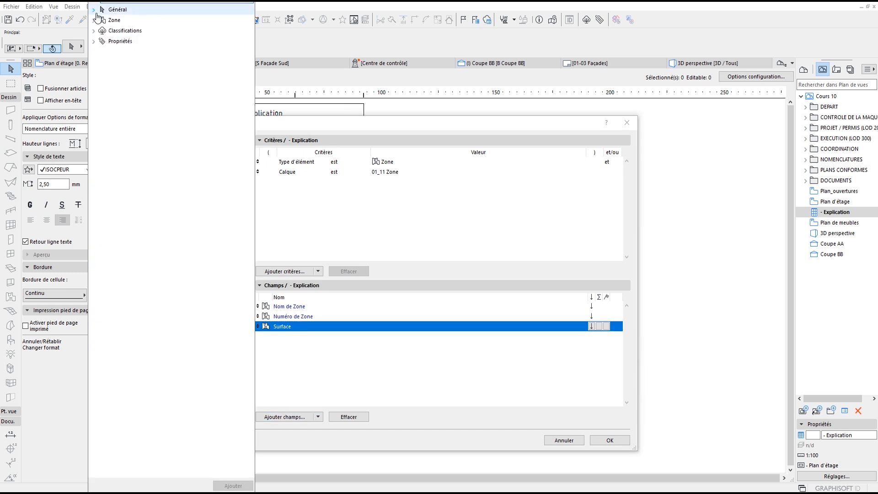
pyautogui.click(94, 19)
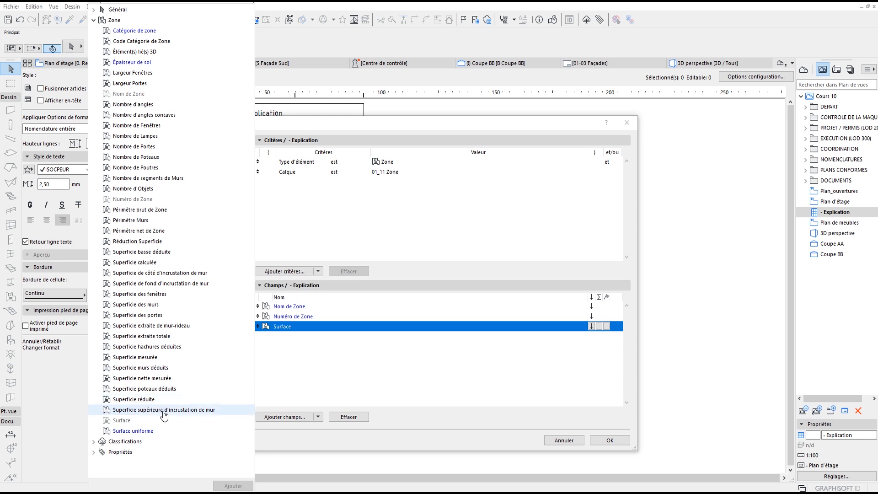
pyautogui.doubleClick(137, 356)
pyautogui.click(284, 416)
pyautogui.click(286, 330)
pyautogui.click(348, 416)
pyautogui.click(609, 442)
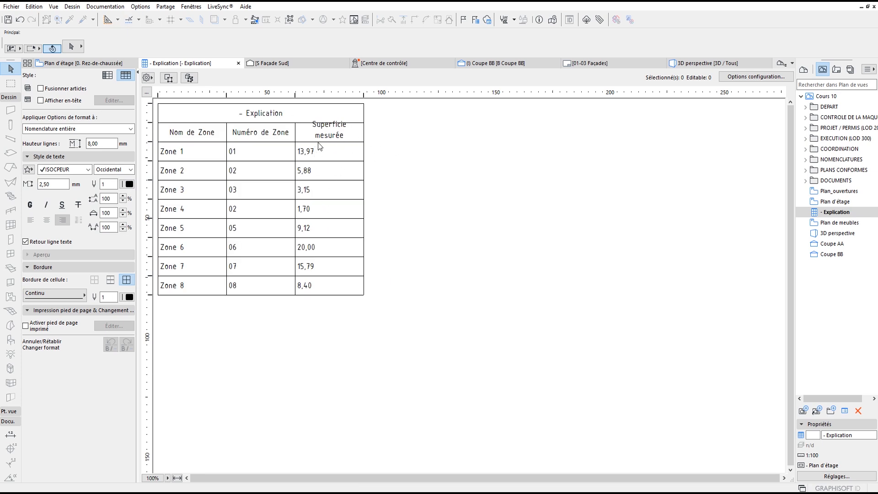
# Shorten the schedule's area column header to "Superficie".
pyautogui.click(340, 138)
pyautogui.moveTo(334, 138); pyautogui.dragTo(301, 140)
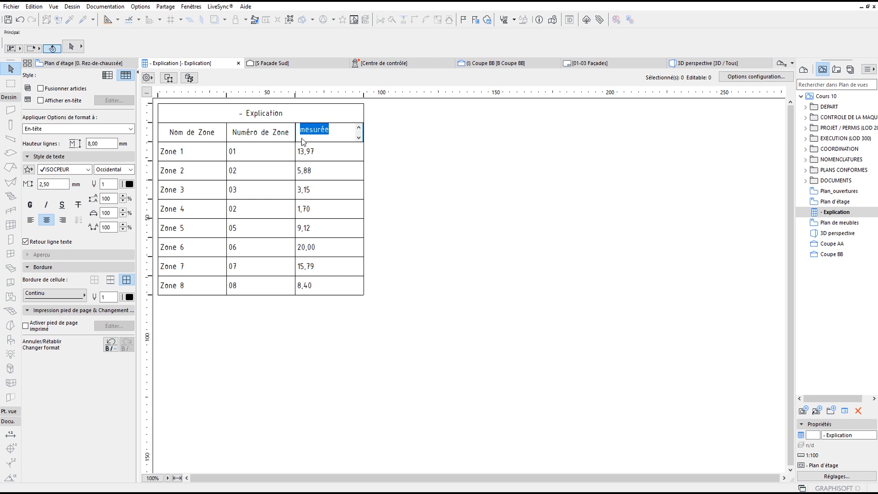
pyautogui.press('BackSpace')
pyautogui.click(515, 206)
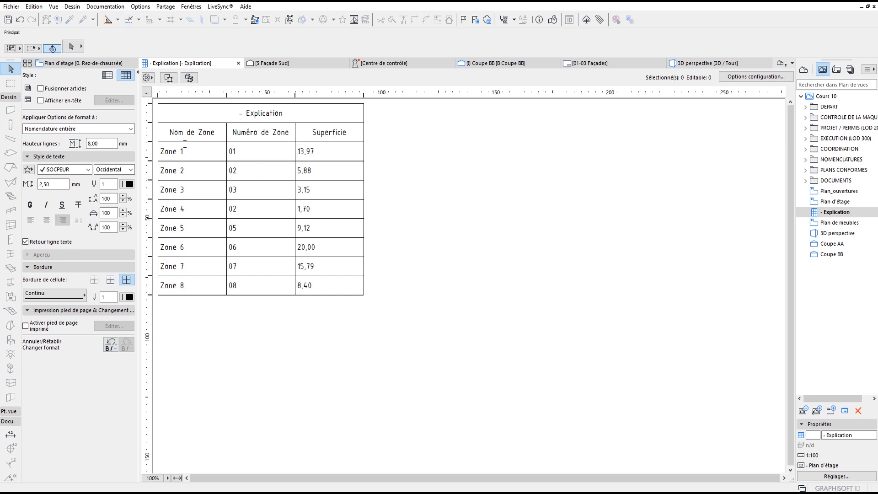
# Add the general field ID de l'élément to the Explication schedule and place it before Nom de Zone.
pyautogui.click(754, 77)
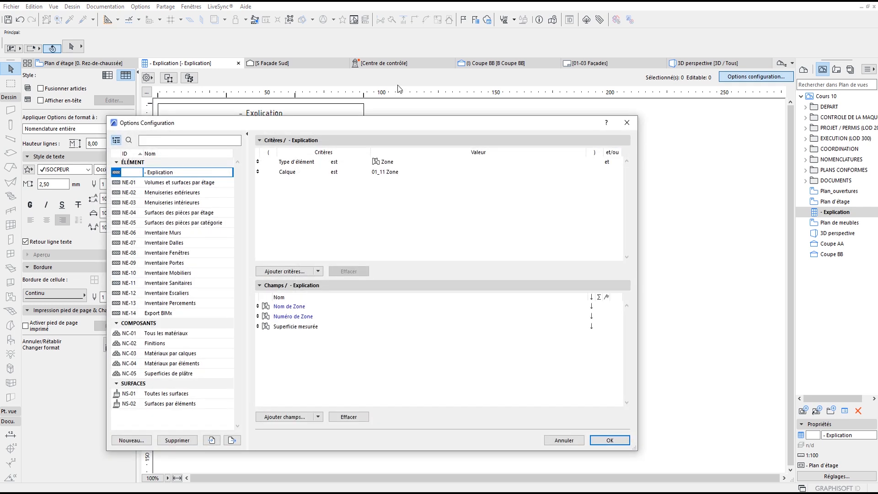
pyautogui.moveTo(373, 123); pyautogui.dragTo(474, 101)
pyautogui.click(382, 394)
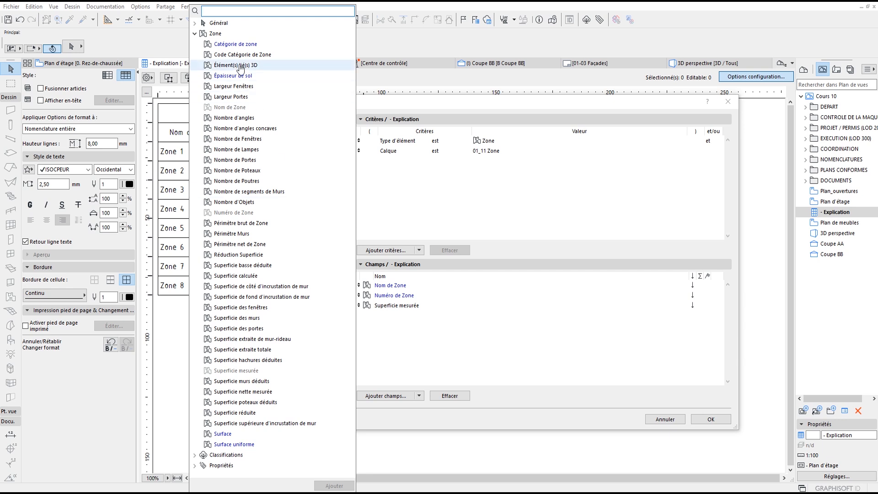
pyautogui.scroll(-1, 199, 29)
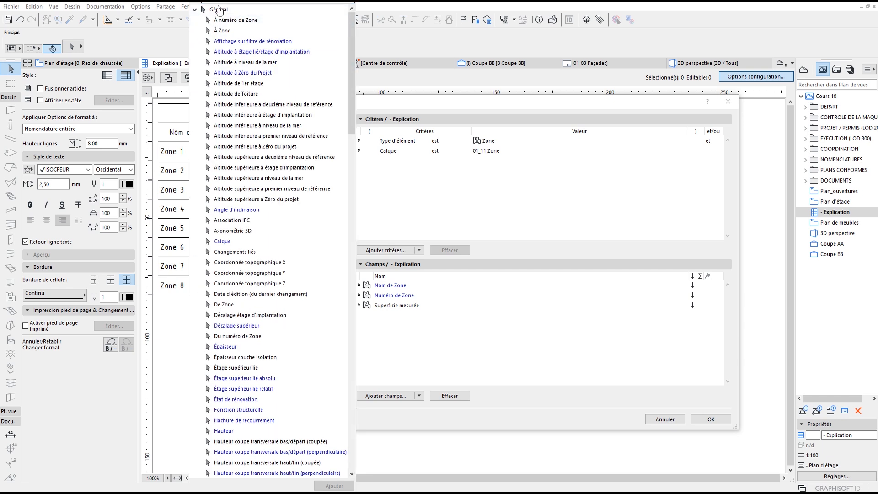
pyautogui.click(194, 10)
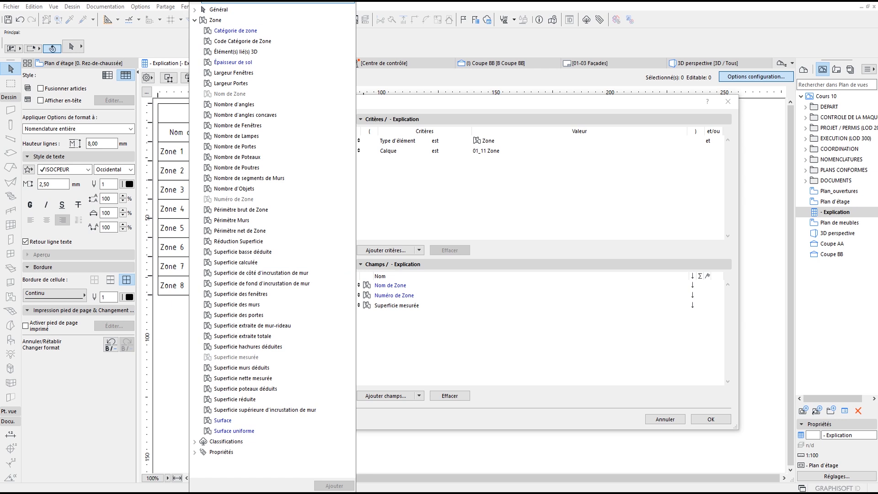
pyautogui.click(517, 182)
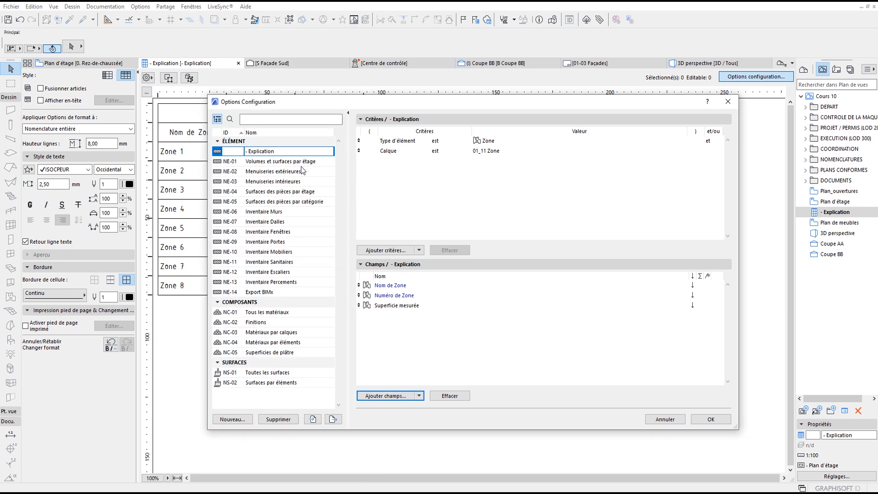
pyautogui.click(386, 396)
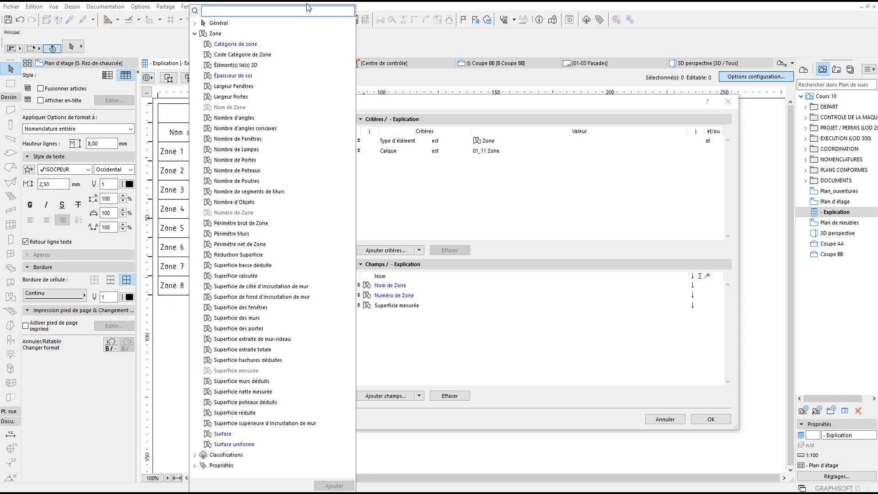
pyautogui.write('Id')
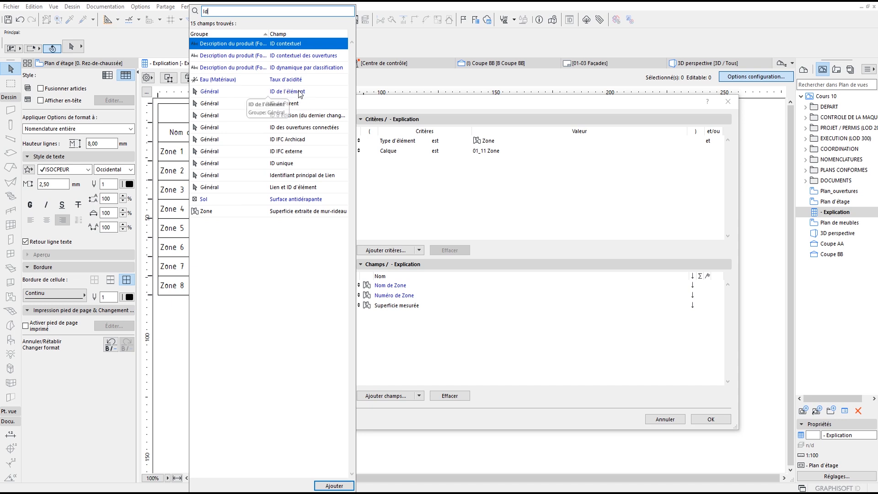
pyautogui.doubleClick(274, 92)
pyautogui.click(385, 318)
pyautogui.moveTo(358, 315); pyautogui.dragTo(359, 283)
pyautogui.click(696, 419)
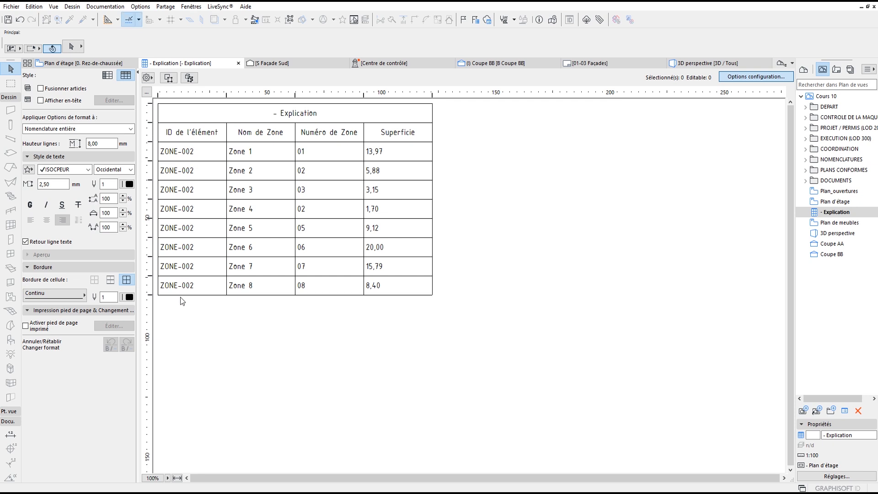
# On the floor plan, change the fill of Zones 3, 4 and 5 to Carrelage 30x30.
pyautogui.click(89, 63)
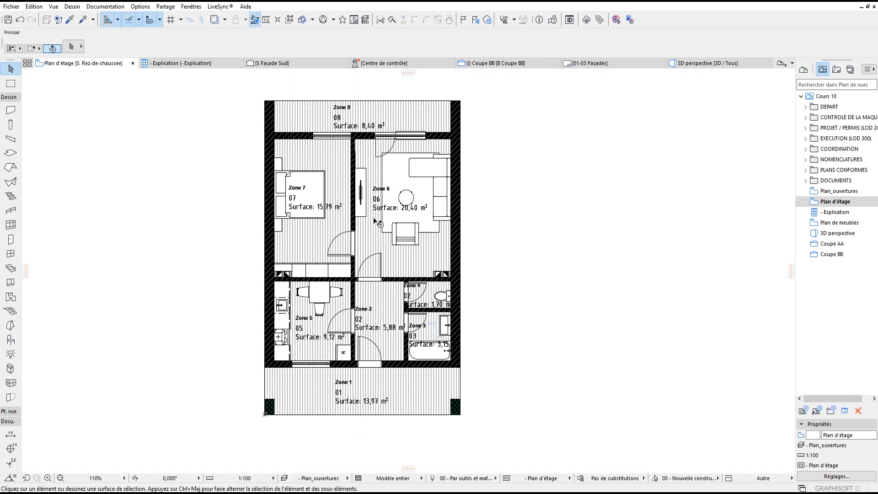
pyautogui.scroll(3, 381, 291)
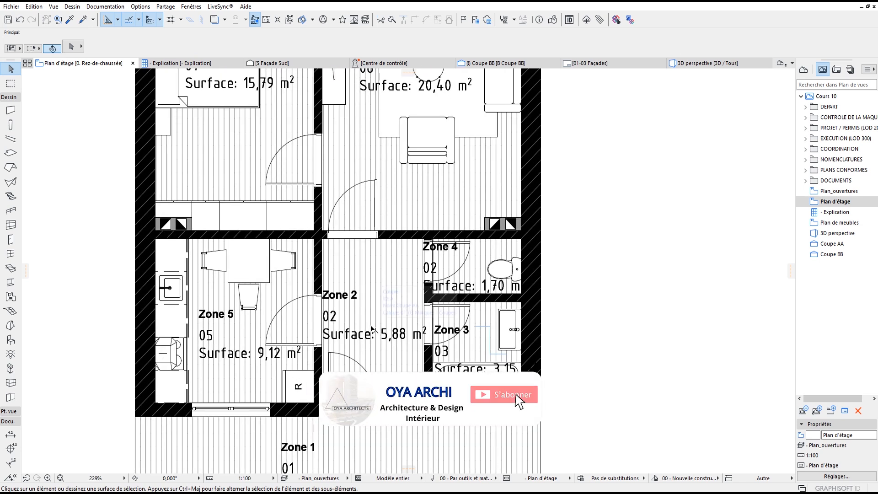
pyautogui.scroll(4, 293, 305)
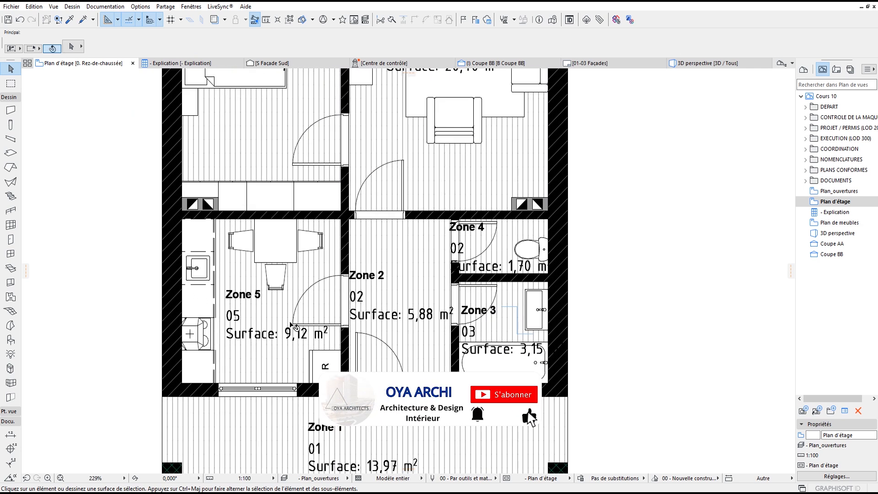
pyautogui.click(274, 307)
pyautogui.click(274, 308)
pyautogui.keyDown('shift'); pyautogui.click(506, 239); pyautogui.keyUp('shift')
pyautogui.keyDown('shift'); pyautogui.click(519, 296); pyautogui.keyUp('shift')
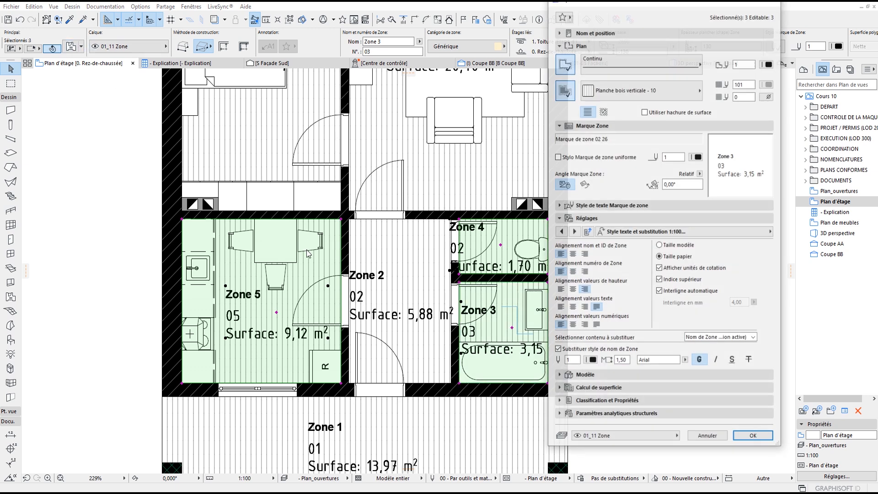
pyautogui.click(615, 94)
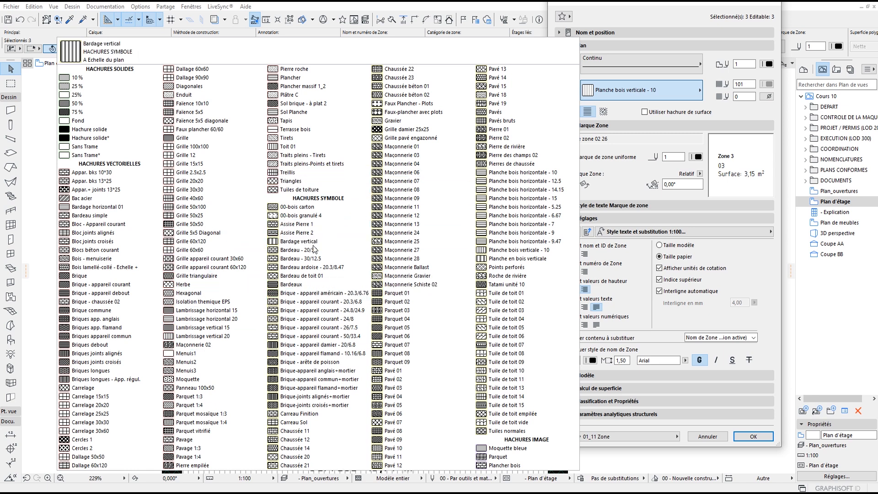
pyautogui.click(117, 422)
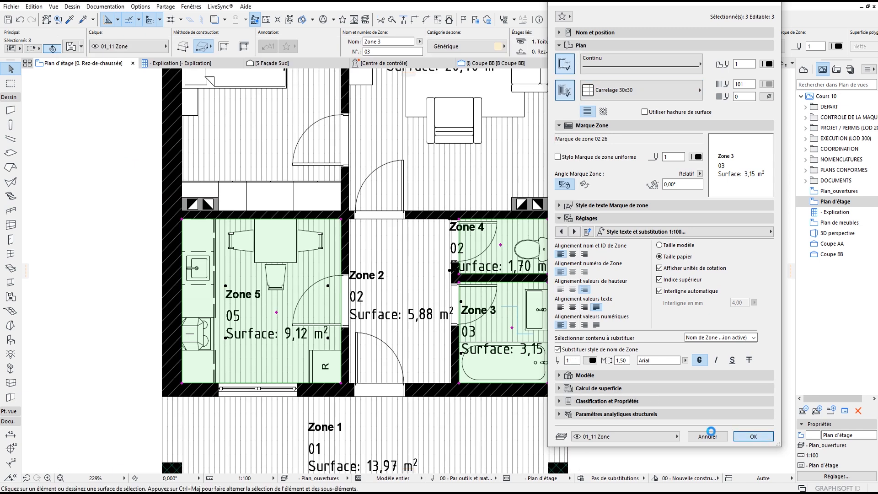
pyautogui.click(752, 436)
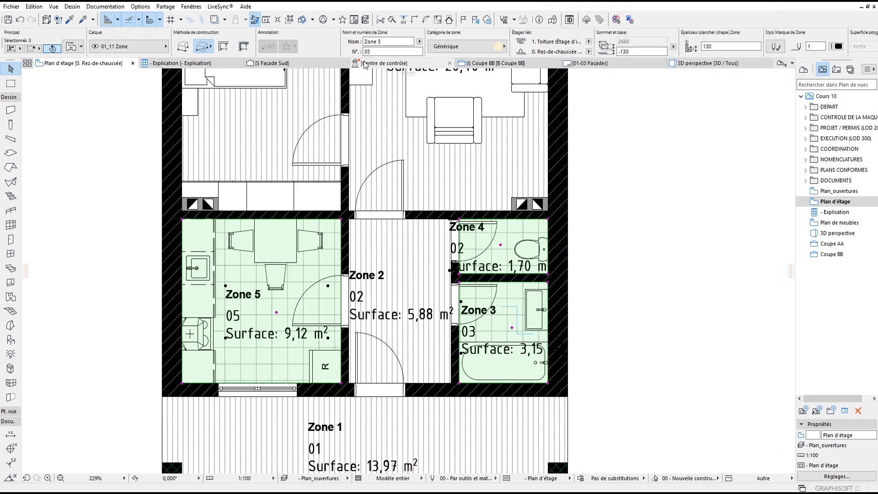
# Set the element ID of the selected Zones 3, 4 and 5 to Sol-02.
pyautogui.scroll(-10, 812, 56)
pyautogui.scroll(-5, 812, 56)
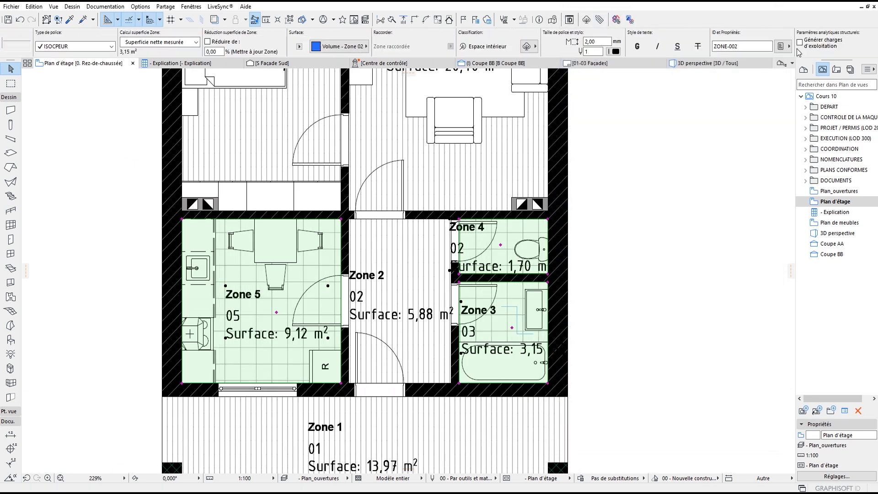
pyautogui.write('Sol-')
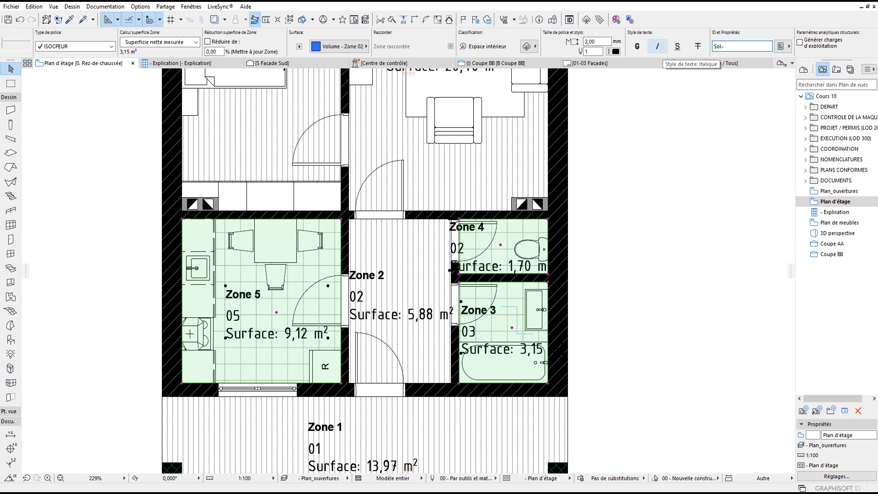
# Set the element ID of Zones 1, 2, 6, 7 and 8 on the floor plan to "Sol -01".
pyautogui.scroll(-2, 551, 248)
pyautogui.moveTo(511, 211); pyautogui.dragTo(457, 233, button='middle')
pyautogui.click(397, 283)
pyautogui.keyDown('shift'); pyautogui.click(448, 392); pyautogui.keyUp('shift')
pyautogui.keyDown('shift'); pyautogui.click(416, 222); pyautogui.keyUp('shift')
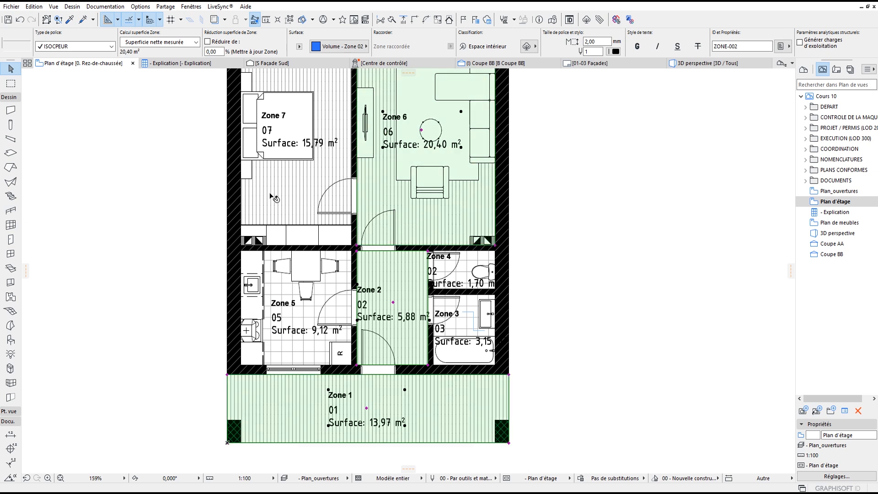
pyautogui.keyDown('shift'); pyautogui.click(274, 198); pyautogui.keyUp('shift')
pyautogui.scroll(-2, 407, 196)
pyautogui.scroll(-4, 416, 201)
pyautogui.scroll(5, 441, 201)
pyautogui.keyDown('shift'); pyautogui.click(441, 201); pyautogui.keyUp('shift')
pyautogui.scroll(-3, 441, 201)
pyautogui.click(741, 46)
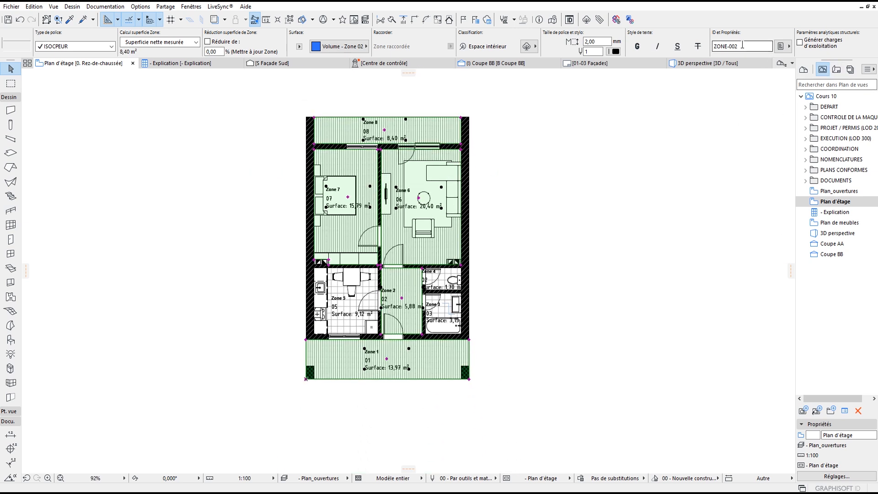
pyautogui.write('Sol -01')
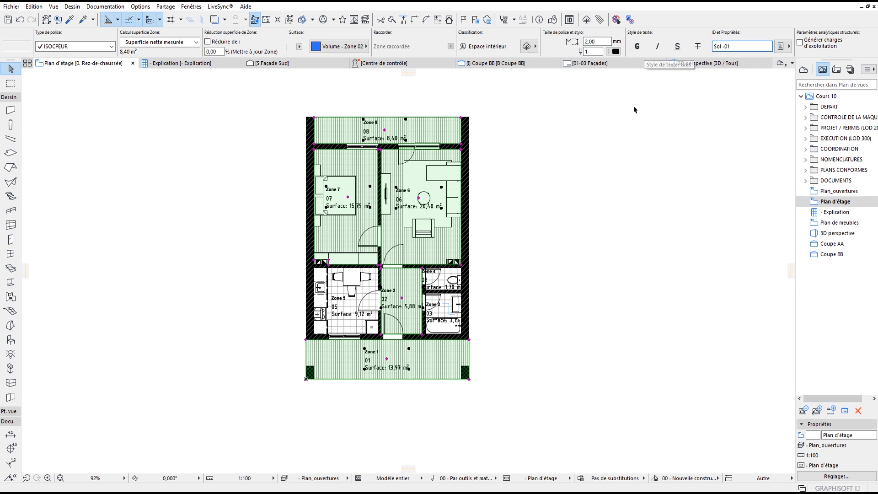
pyautogui.click(671, 221)
# In the Explication schedule, rename the element ID column header as "Type de sol".
pyautogui.click(166, 64)
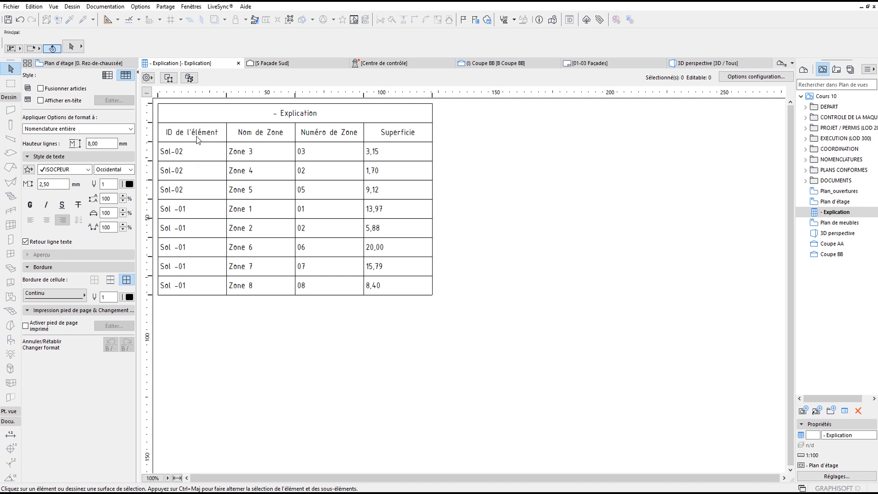
pyautogui.click(196, 136)
pyautogui.moveTo(215, 130); pyautogui.dragTo(75, 131)
pyautogui.write('Type de si')
pyautogui.press('BackSpace')
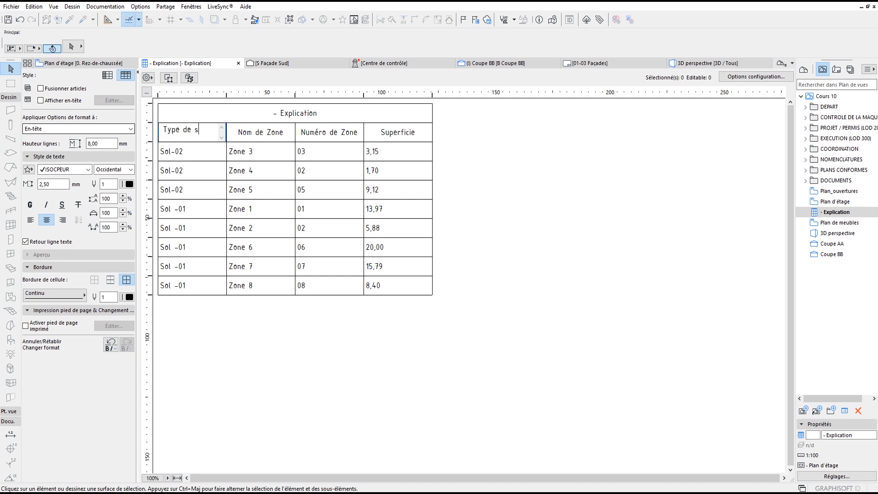
pyautogui.write('ol')
pyautogui.click(617, 216)
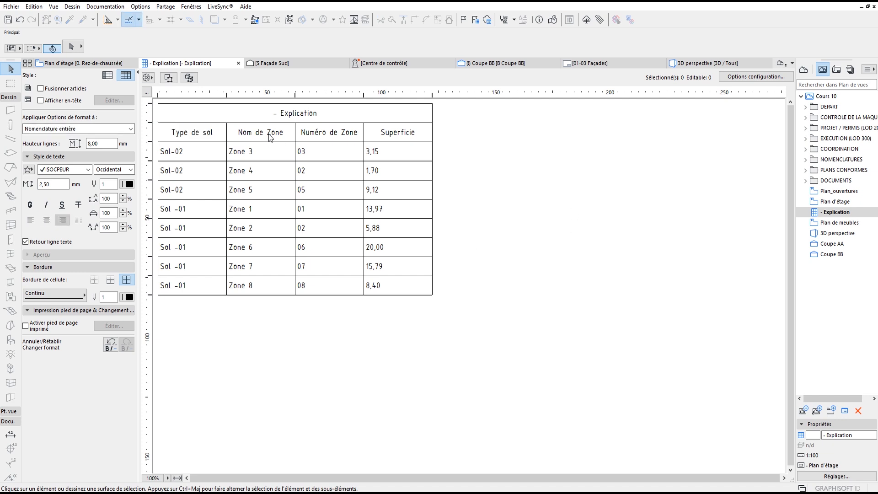
pyautogui.click(288, 116)
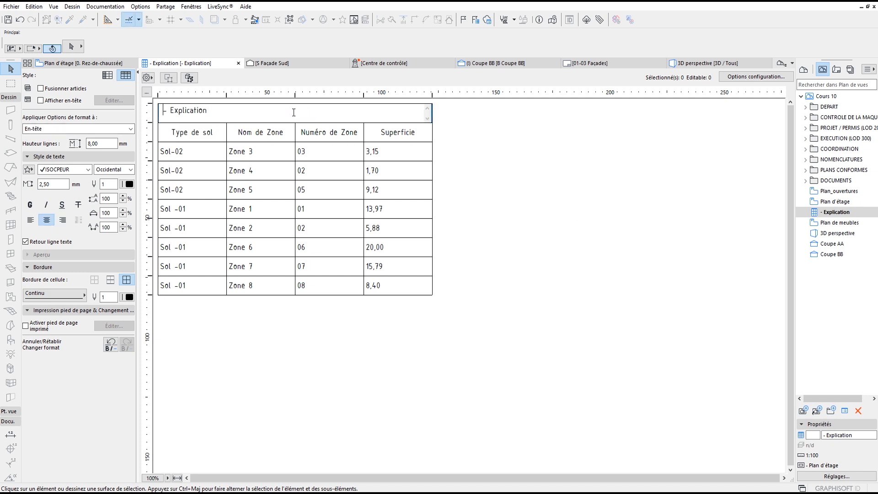
pyautogui.click(147, 77)
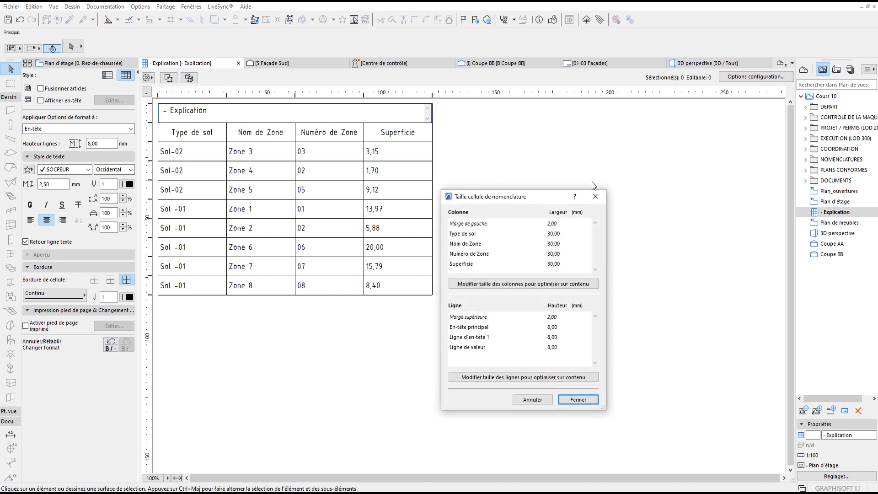
pyautogui.click(595, 196)
pyautogui.click(199, 114)
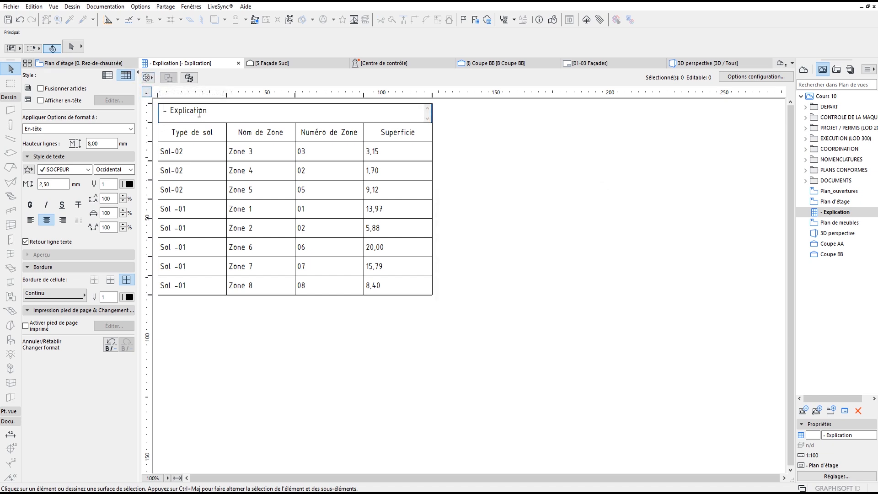
pyautogui.click(147, 95)
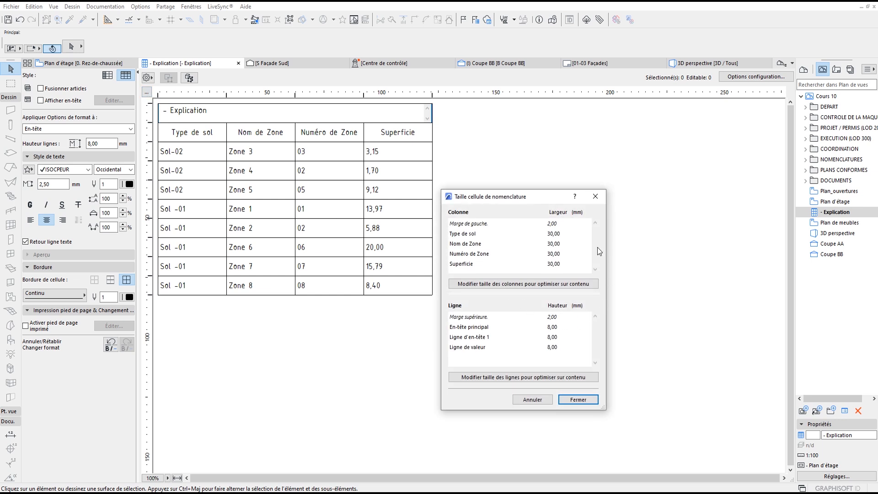
pyautogui.click(596, 197)
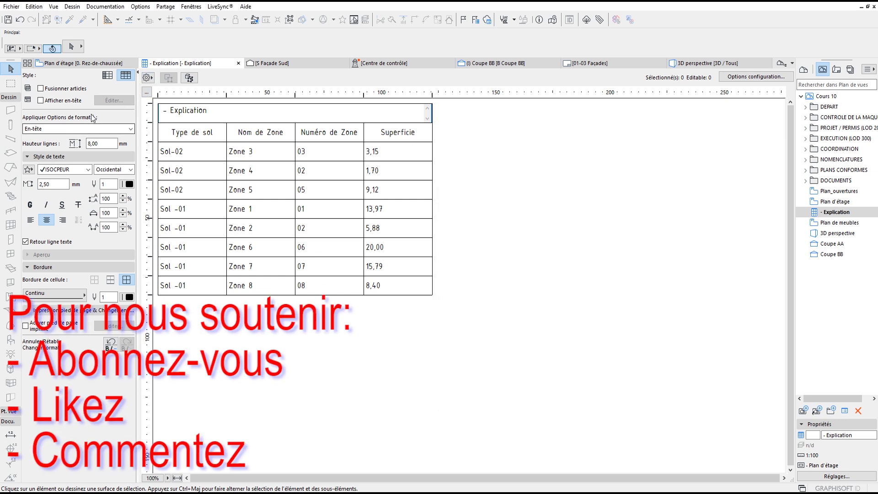
# Add a sum for the Superficie mesurée field of the Explication schedule.
pyautogui.click(734, 78)
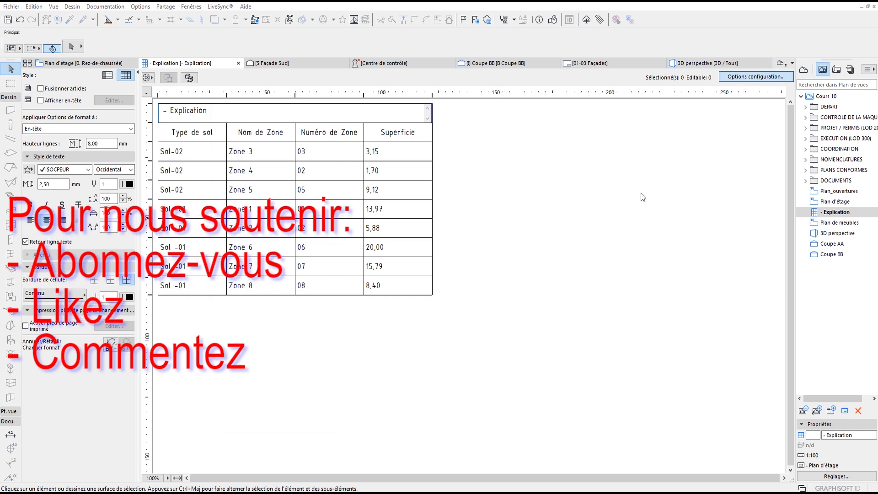
pyautogui.click(702, 314)
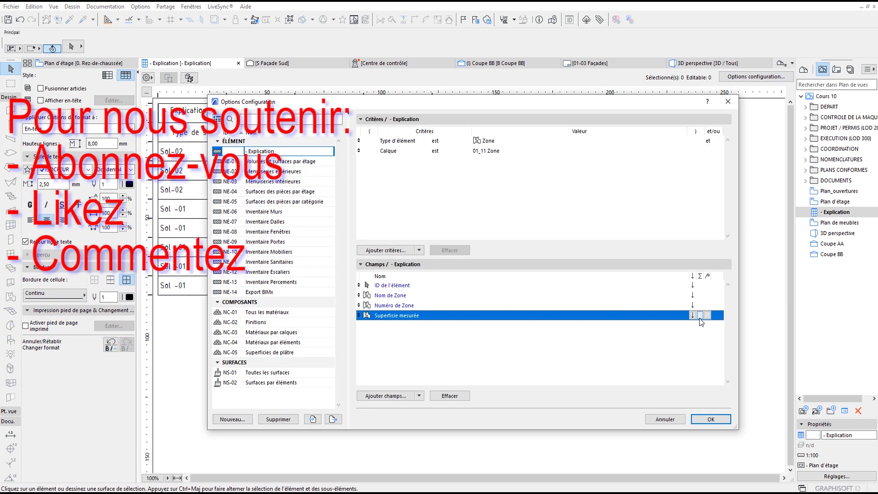
pyautogui.click(710, 419)
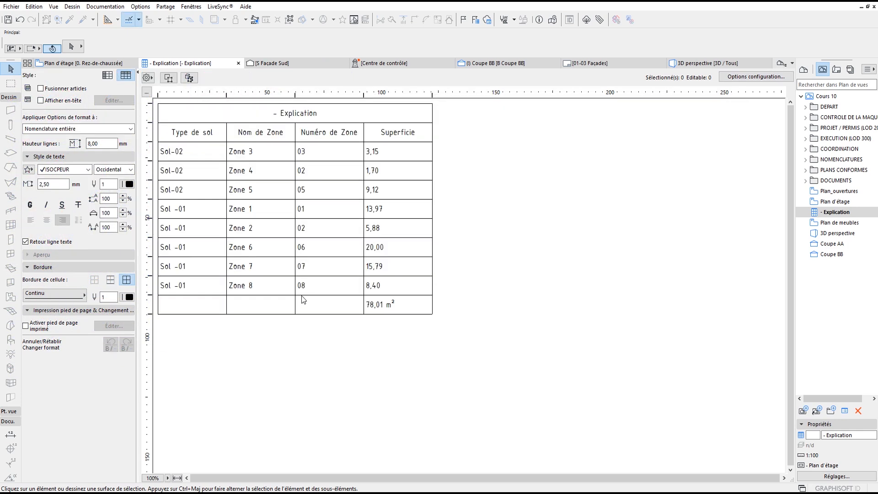
# Format the schedule's grand total area in bold red text.
pyautogui.click(404, 305)
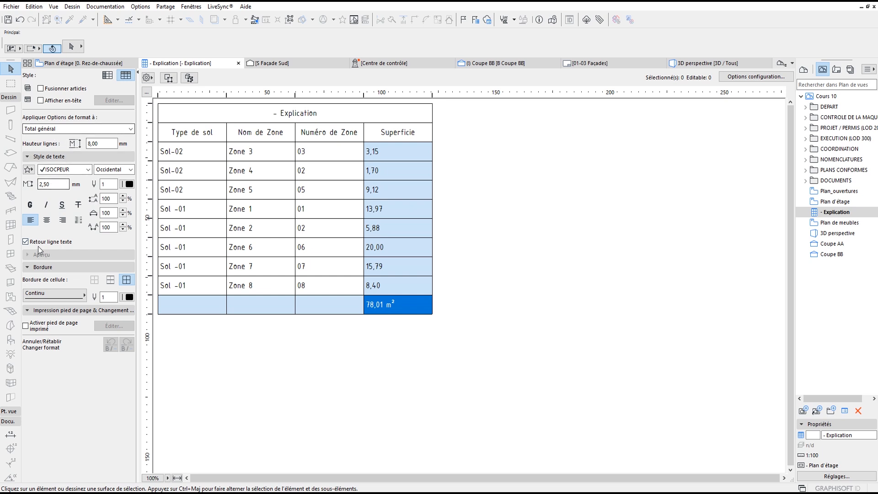
pyautogui.click(30, 204)
pyautogui.click(455, 329)
pyautogui.click(397, 305)
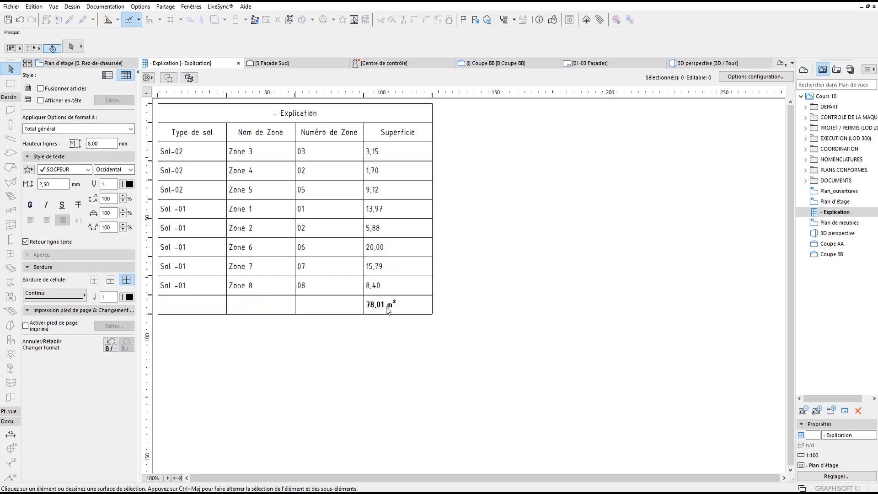
pyautogui.click(129, 184)
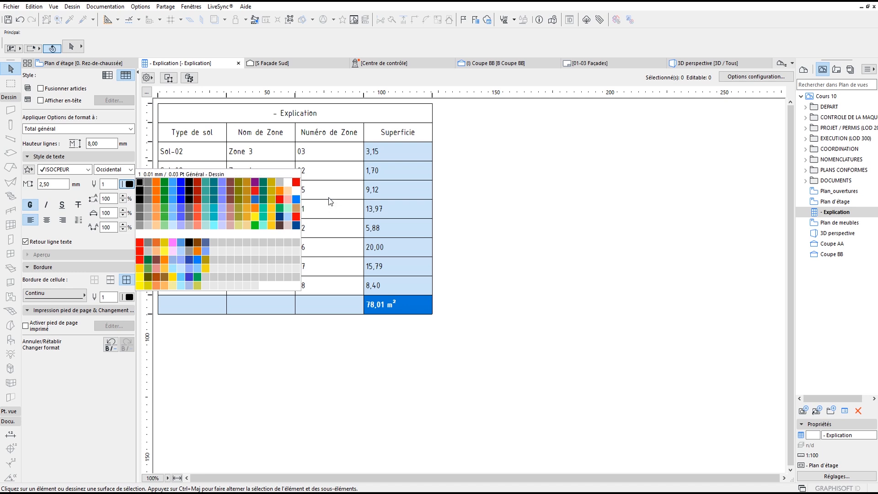
pyautogui.click(295, 182)
pyautogui.click(537, 313)
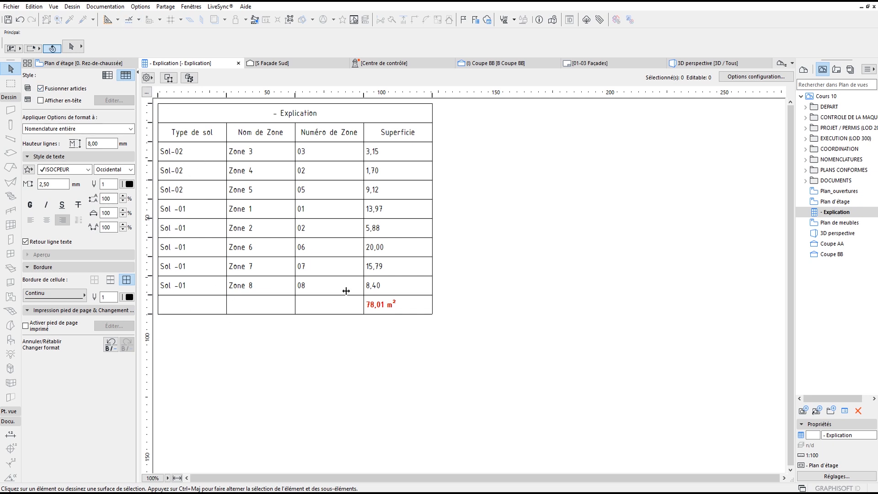
# Turn off item merging in the Explication schedule and hide its main header.
pyautogui.click(41, 89)
pyautogui.click(147, 78)
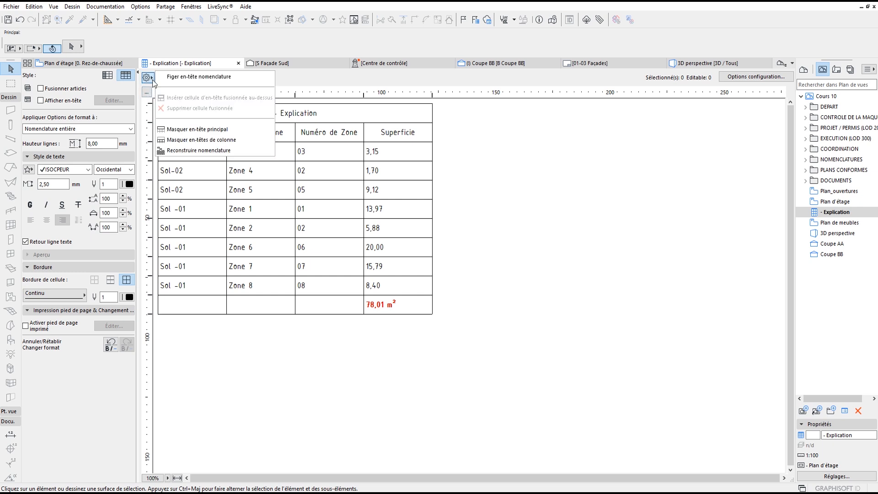
pyautogui.click(179, 131)
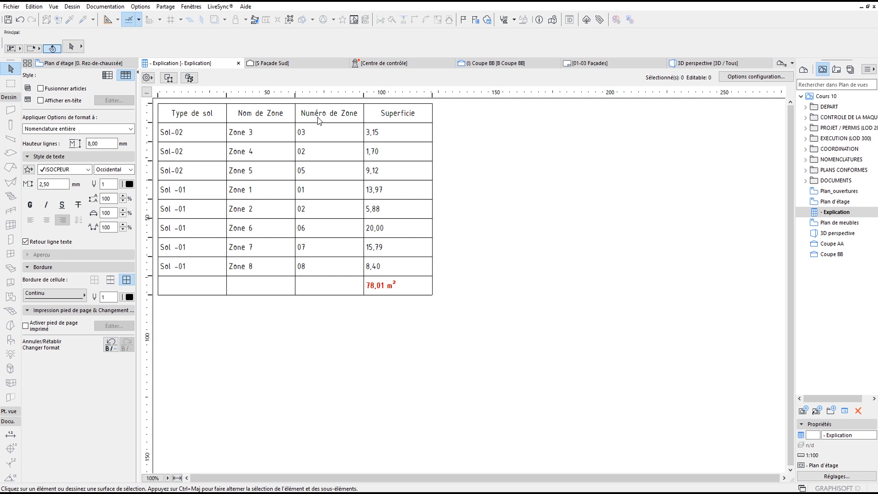
pyautogui.doubleClick(339, 118)
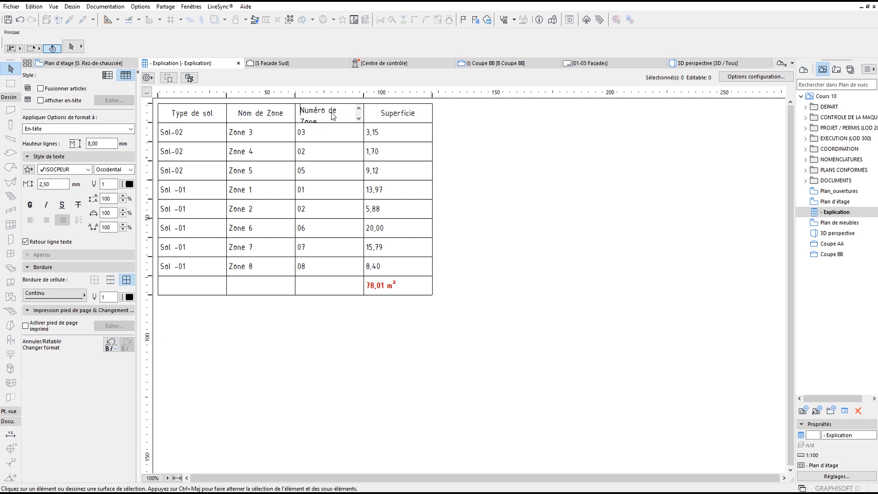
pyautogui.moveTo(326, 116); pyautogui.dragTo(300, 106)
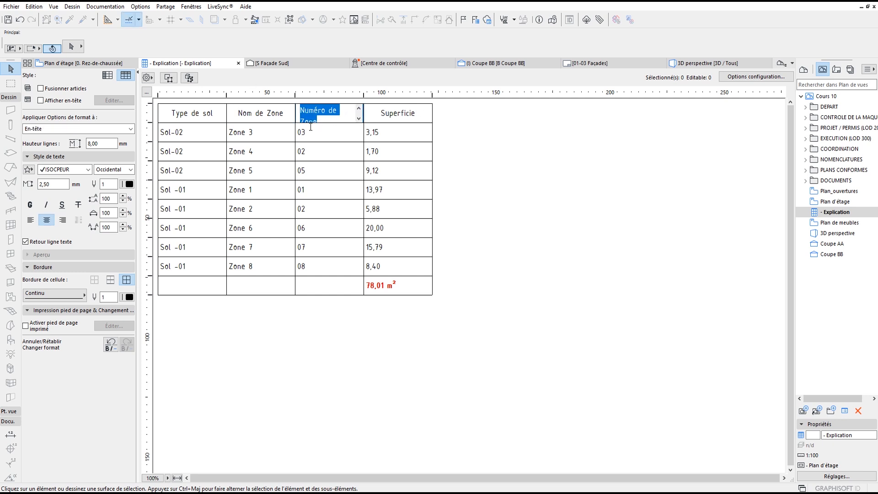
pyautogui.click(378, 147)
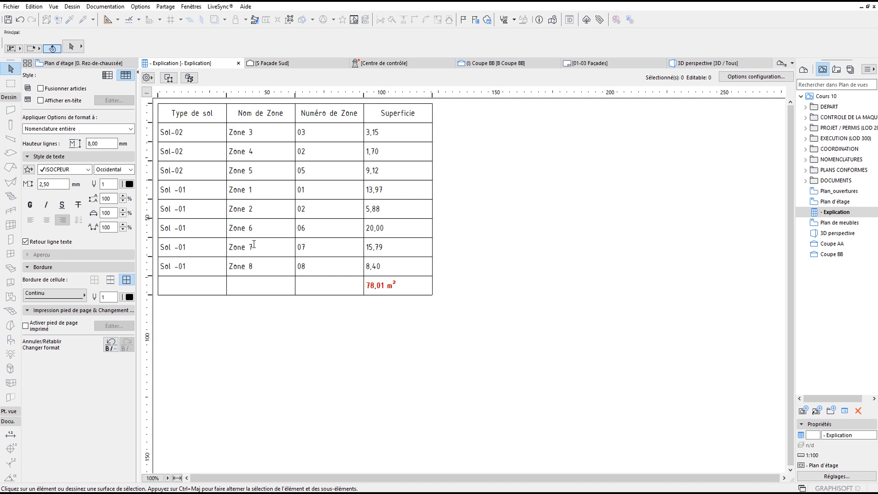
# Move the Numéro de Zone field before Nom de Zone in the Explication schedule's fields.
pyautogui.click(758, 77)
pyautogui.click(364, 305)
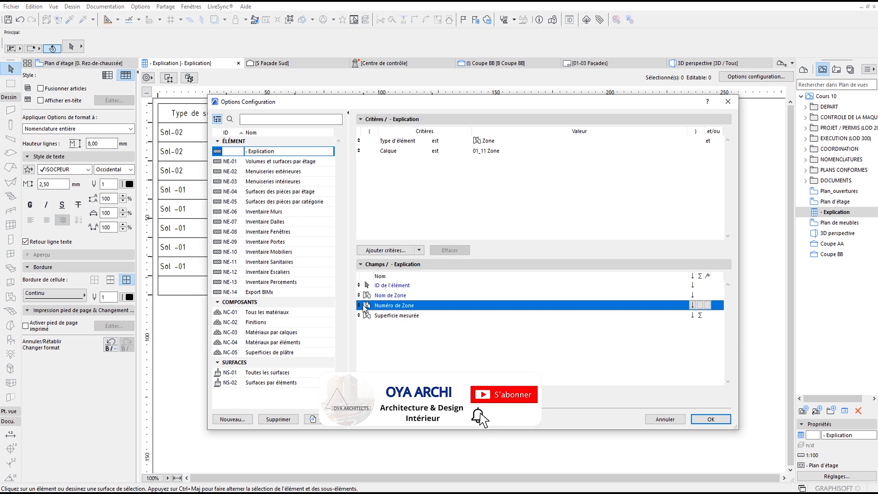
pyautogui.moveTo(364, 306); pyautogui.dragTo(358, 296)
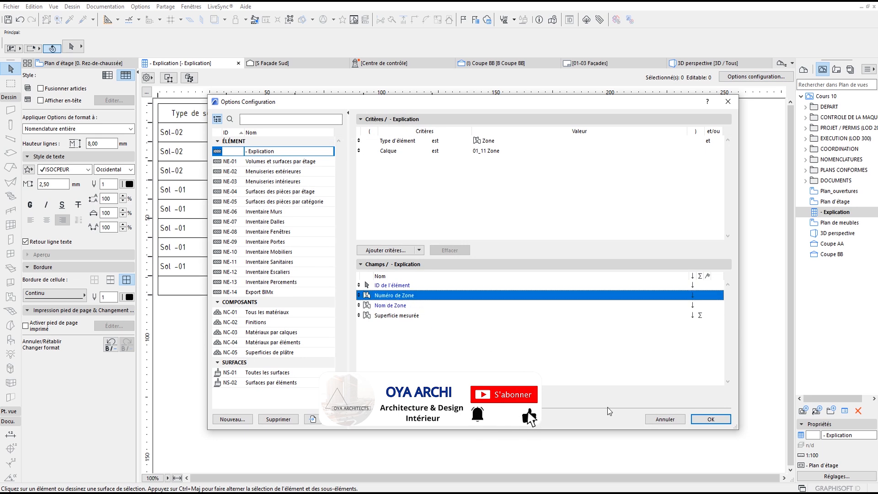
pyautogui.click(711, 419)
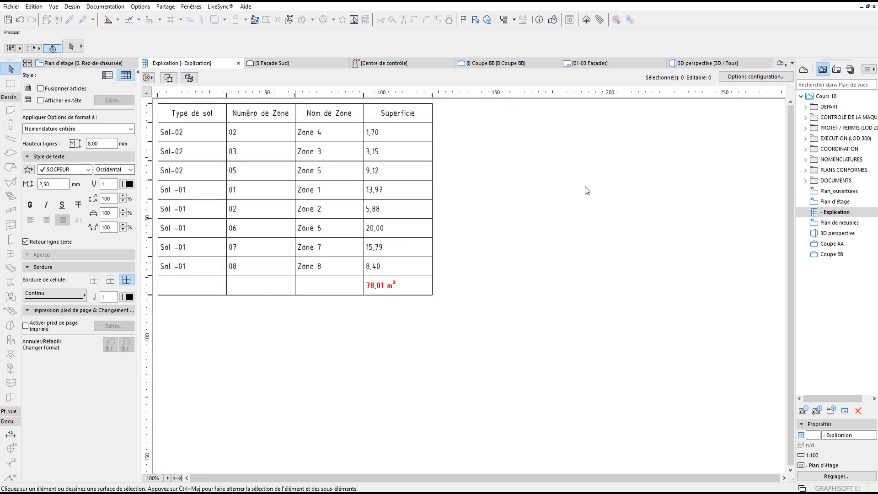
# Apply the Plan-ouvertures graphic override combination to the ground floor plan.
pyautogui.click(82, 63)
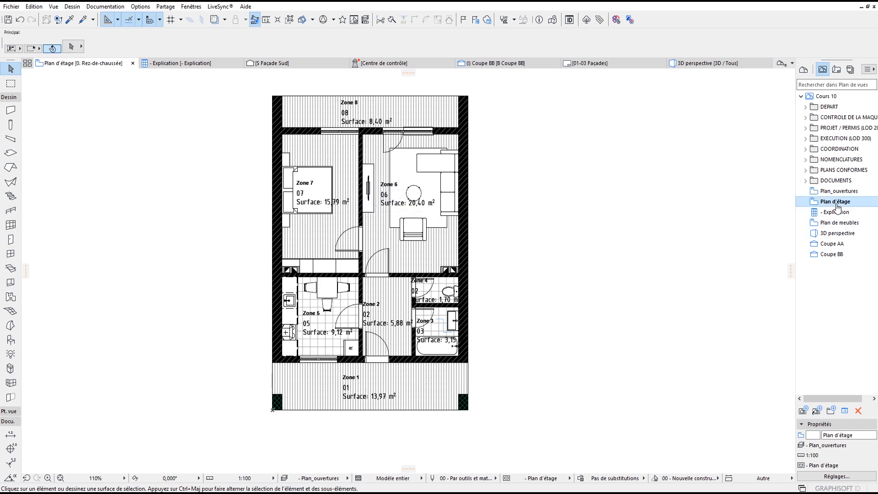
pyautogui.scroll(1, 362, 220)
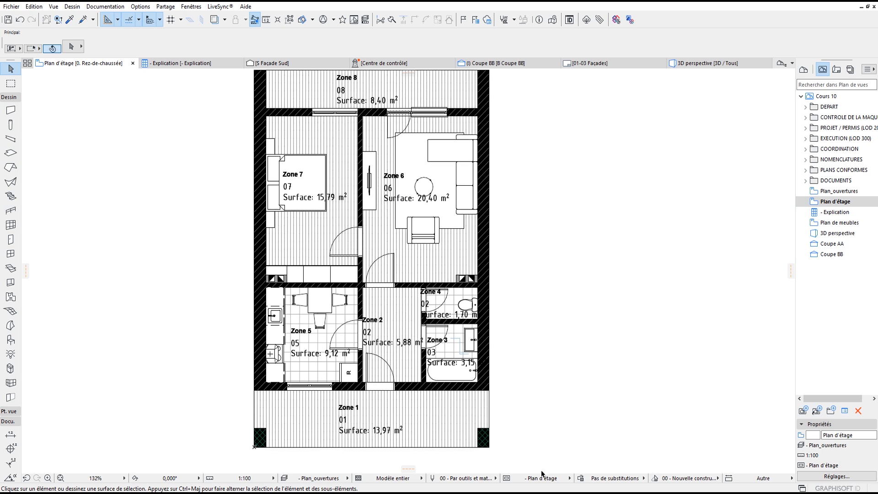
pyautogui.click(595, 480)
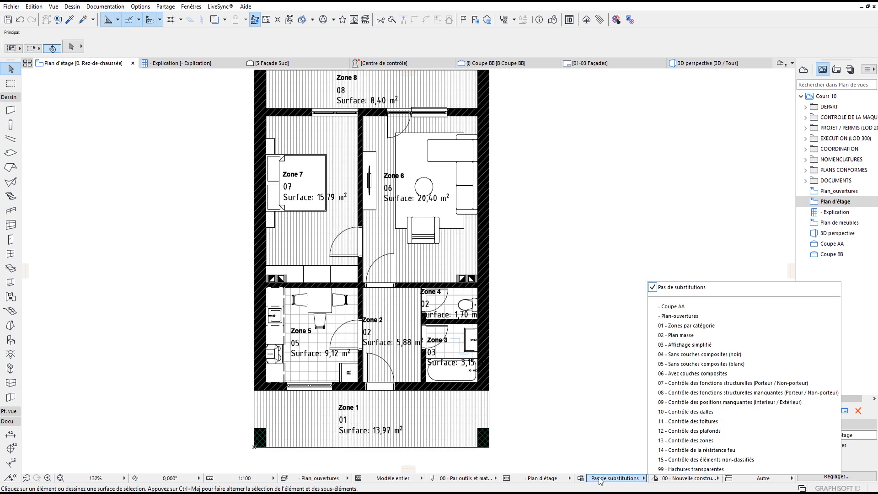
pyautogui.click(706, 316)
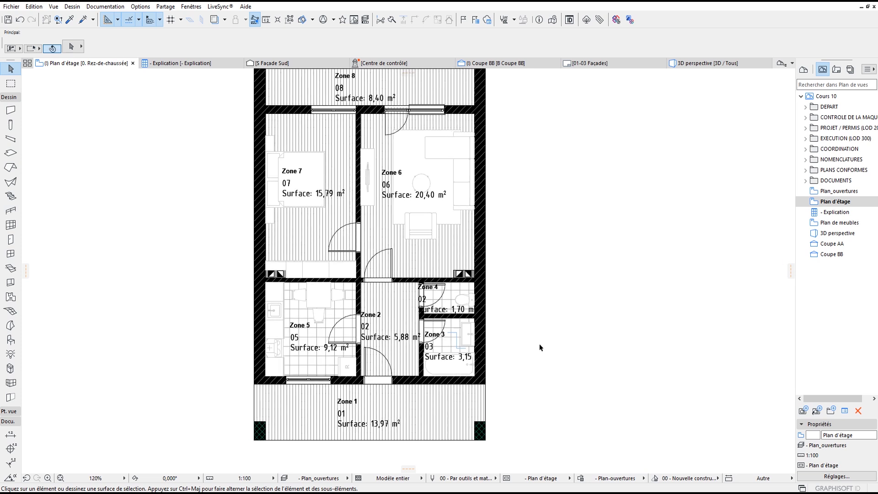
# Redefine the saved Plan d'étage view with the current window settings.
pyautogui.scroll(-1, 539, 344)
pyautogui.rightClick(827, 202)
pyautogui.click(792, 243)
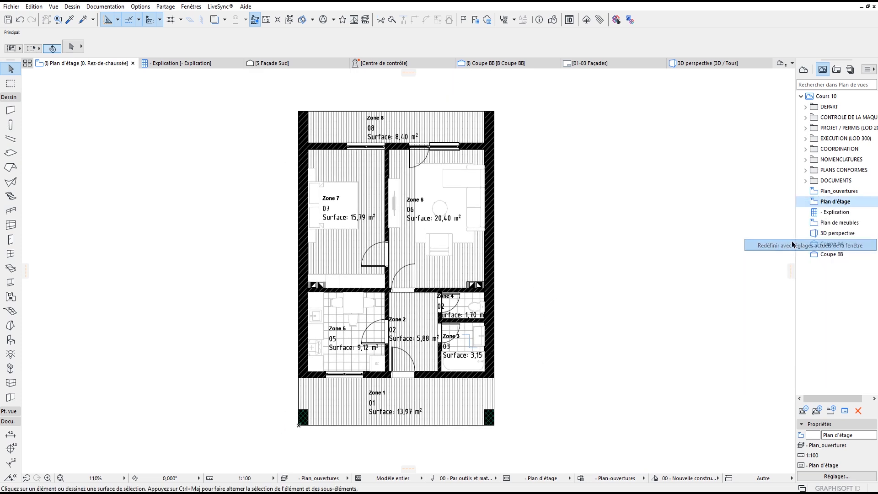
# Open the Type A3 Paysage master layout, examine its sheet and title block, and close it.
pyautogui.click(839, 70)
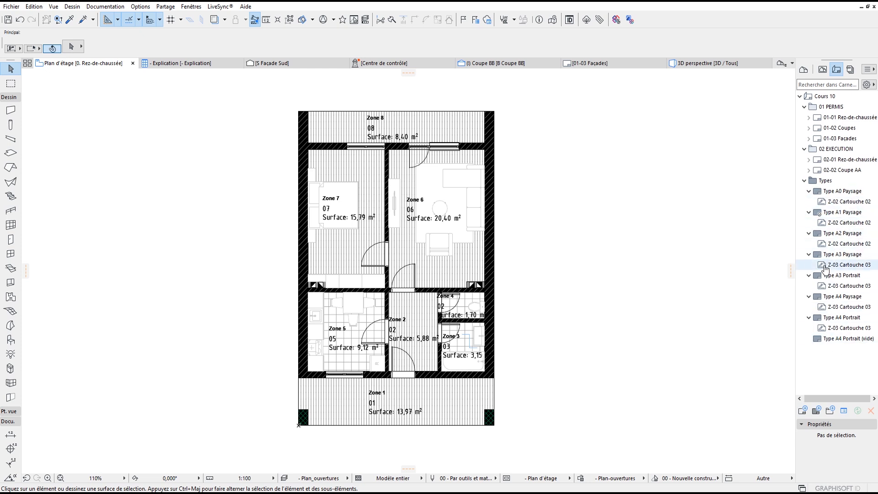
pyautogui.doubleClick(843, 254)
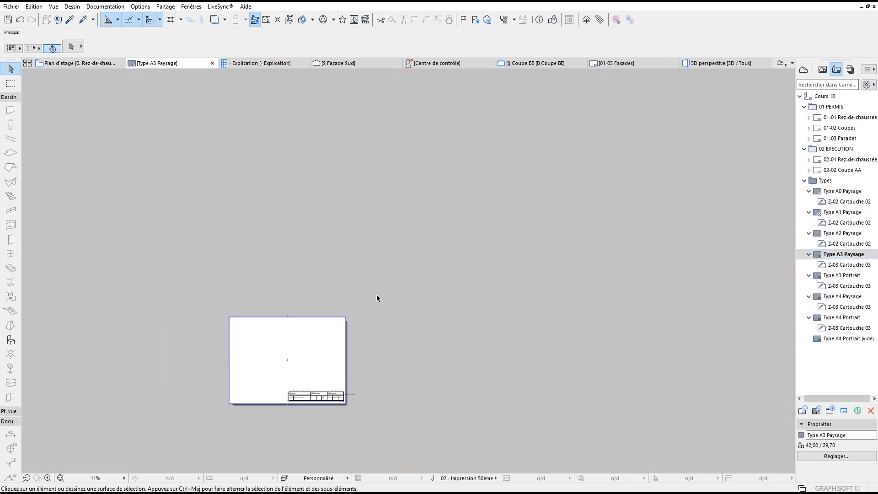
pyautogui.scroll(6, 377, 298)
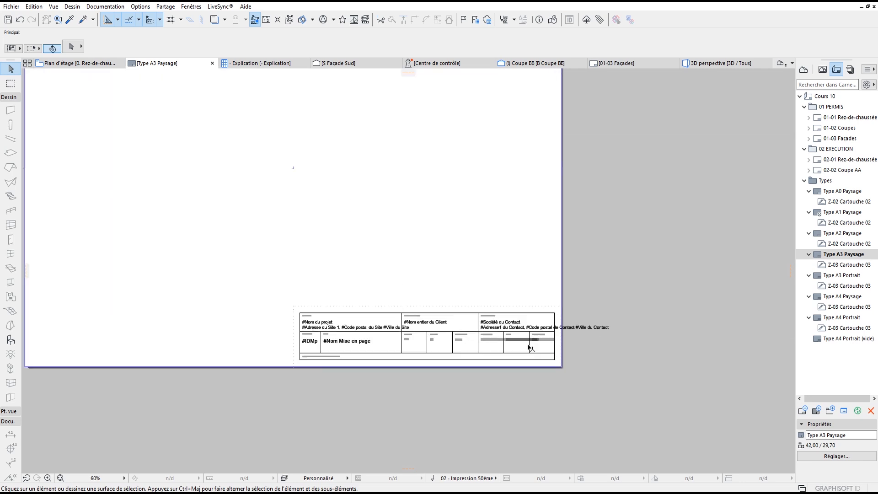
pyautogui.scroll(5, 529, 347)
pyautogui.scroll(-8, 533, 221)
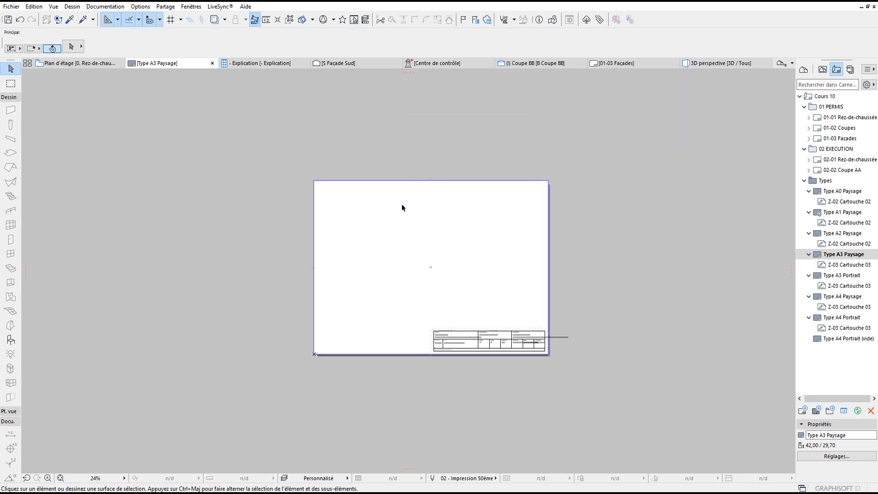
pyautogui.moveTo(448, 201); pyautogui.dragTo(429, 191, button='middle')
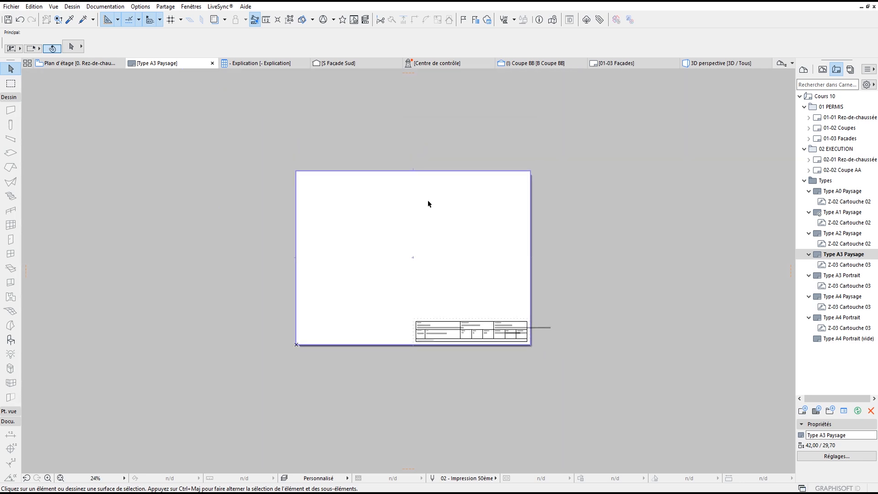
pyautogui.hotkey('ctrl', 'w')
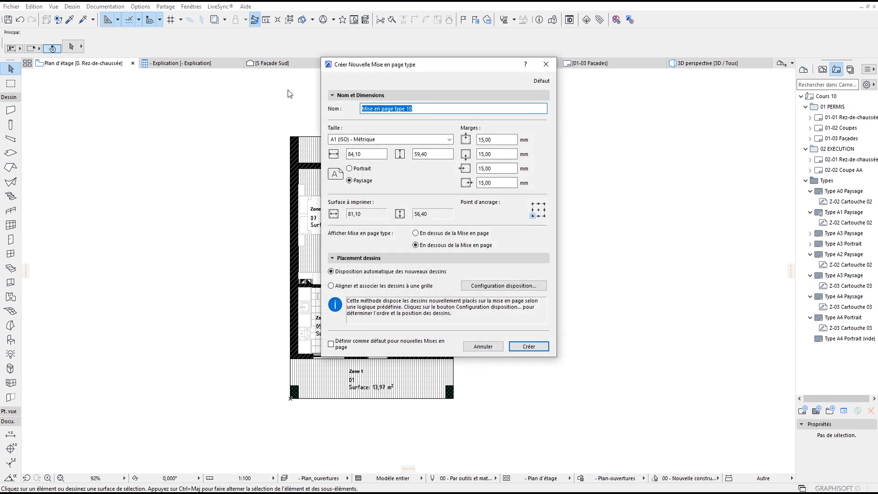
# Create an A3 (ISO) landscape master layout named Ma mise en page, with a 20 mm left margin and 5 mm margins on the other sides.
pyautogui.write('M')
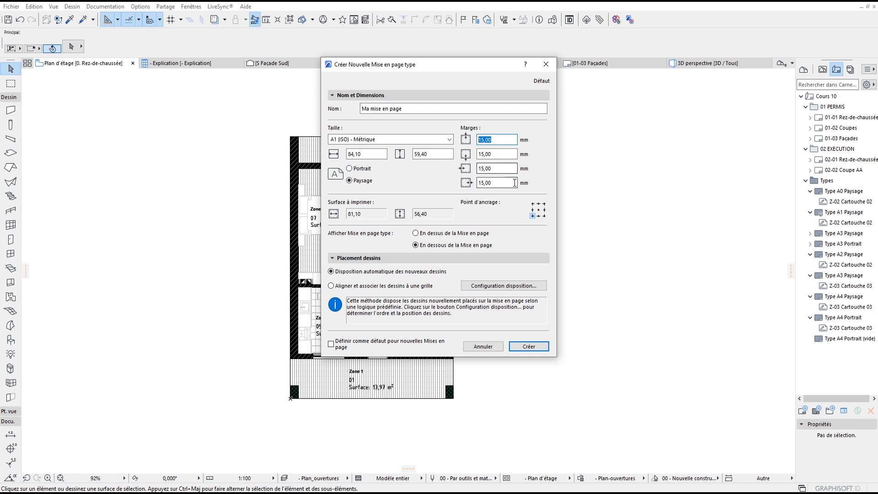
pyautogui.write('5')
pyautogui.doubleClick(481, 183)
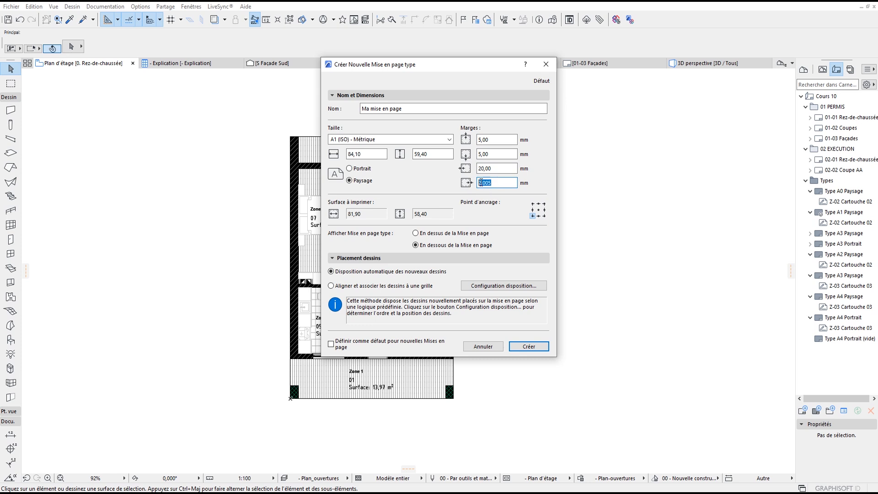
pyautogui.click(363, 139)
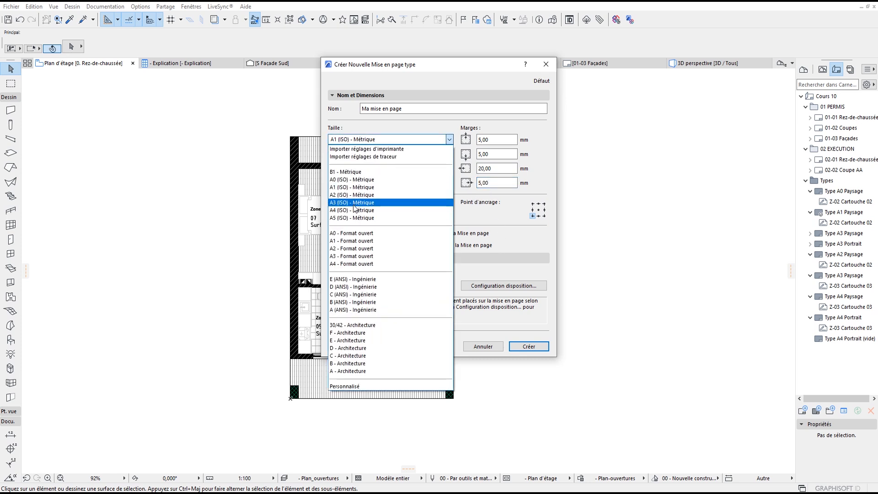
pyautogui.click(355, 202)
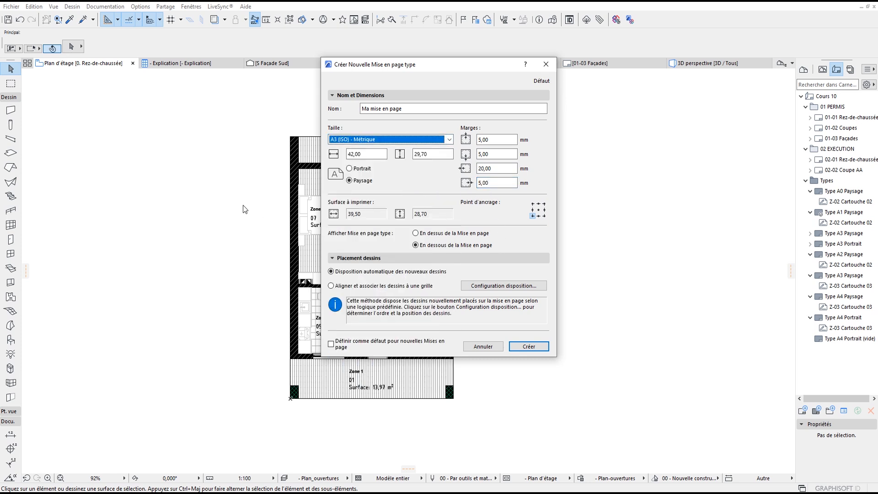
pyautogui.click(528, 346)
pyautogui.scroll(3, 538, 268)
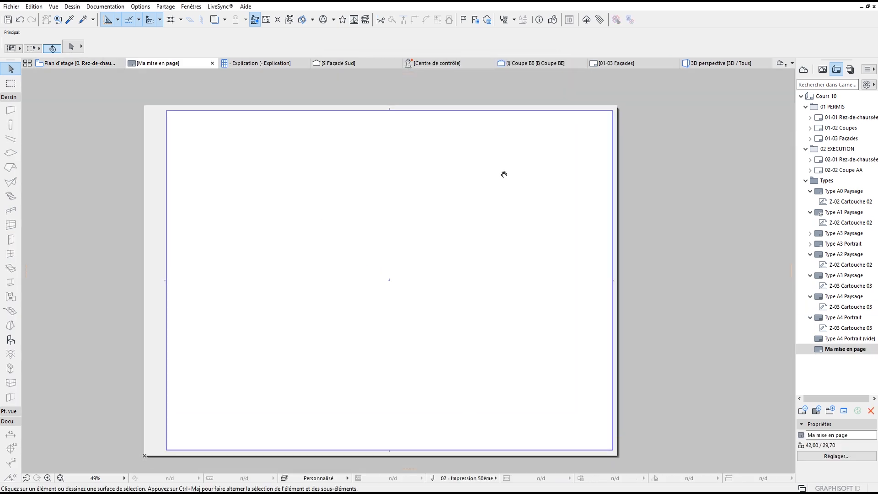
# Create a layout named Mise en page AA based on the Ma mise en page master layout.
pyautogui.click(805, 181)
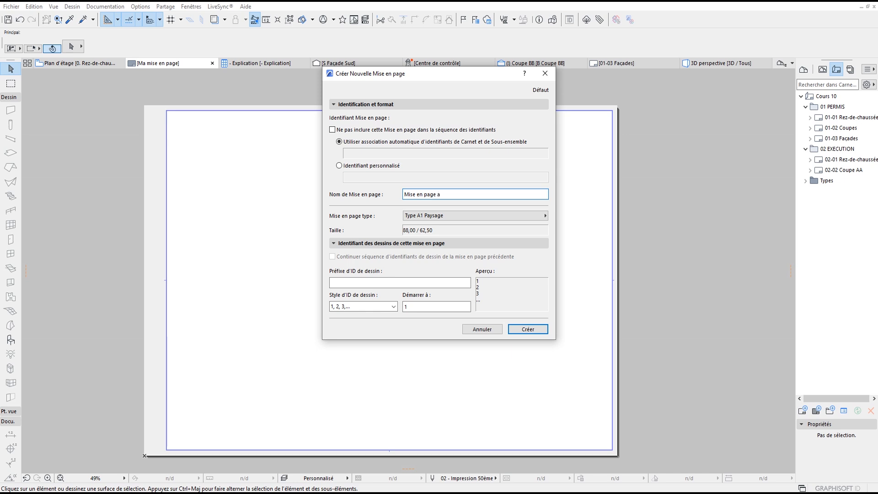
pyautogui.write('AA')
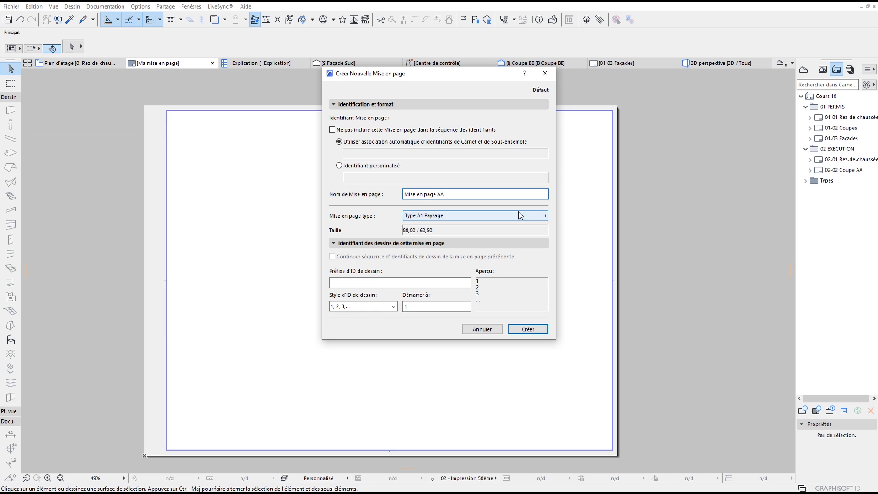
pyautogui.click(456, 217)
pyautogui.click(579, 215)
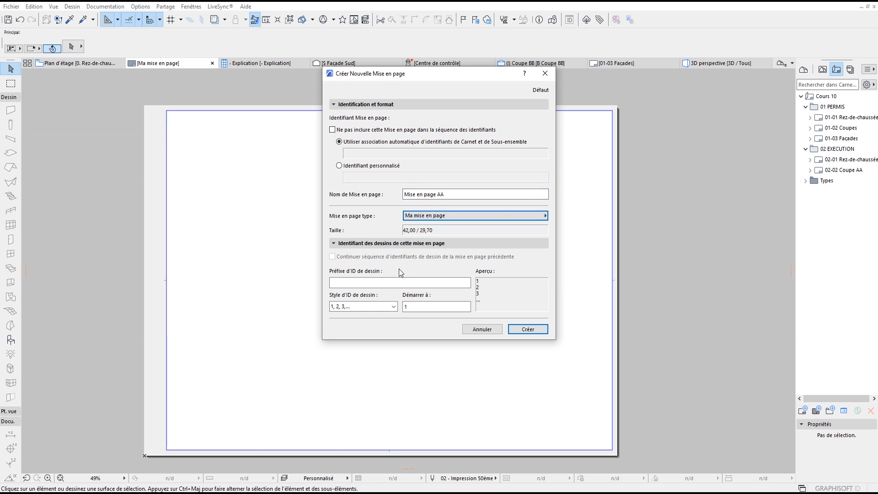
pyautogui.click(528, 329)
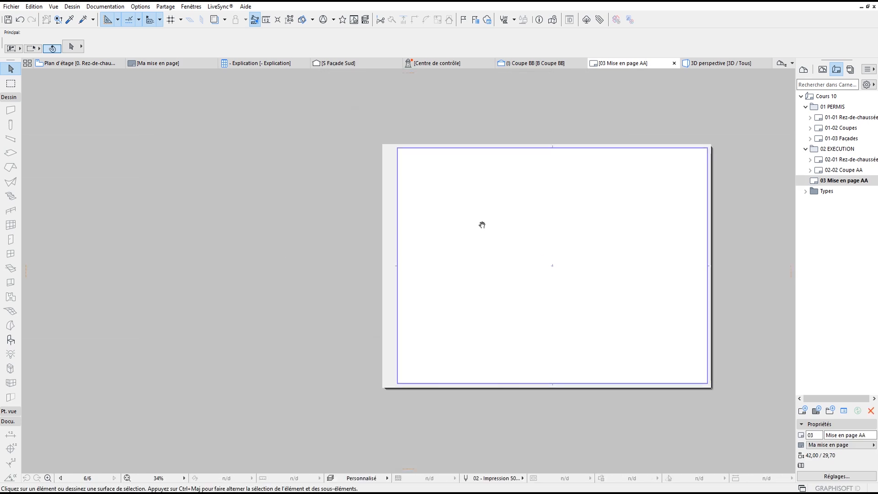
pyautogui.moveTo(410, 208); pyautogui.dragTo(407, 208, button='middle')
pyautogui.scroll(1, 501, 221)
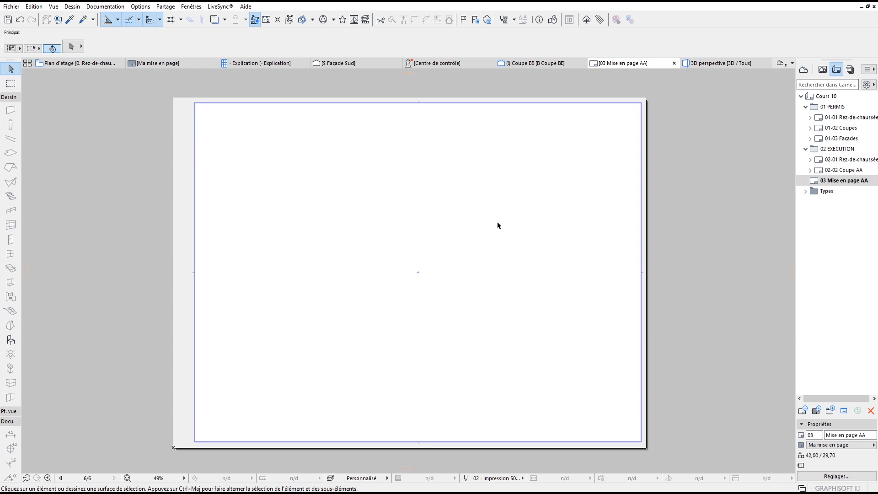
# Open the Ma mise en page master layout and set the Line tool to pen 142 with the Continu line type.
pyautogui.click(806, 192)
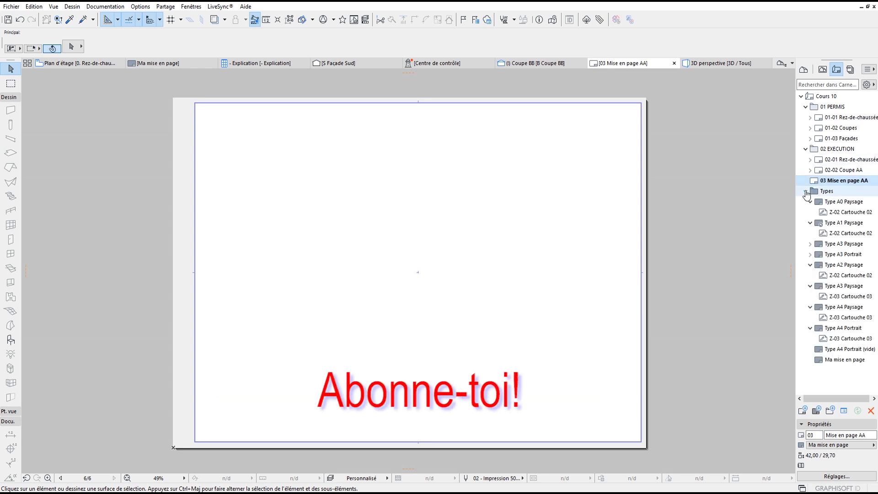
pyautogui.doubleClick(828, 362)
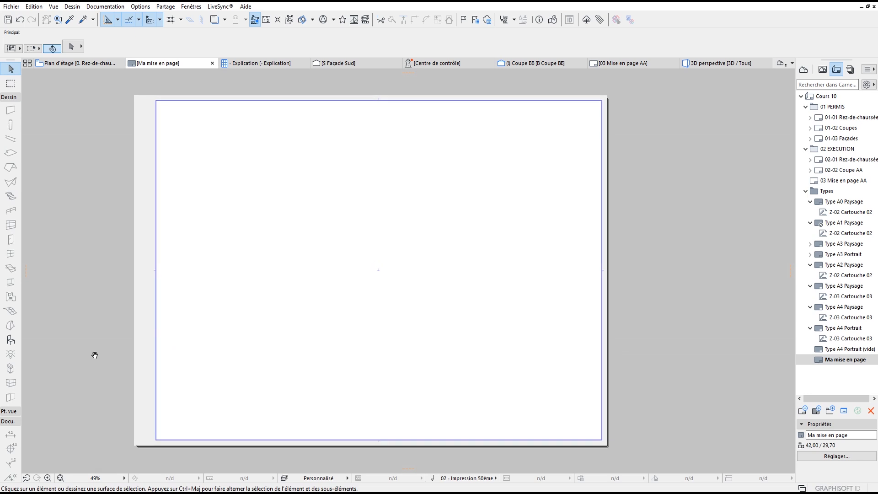
pyautogui.click(9, 412)
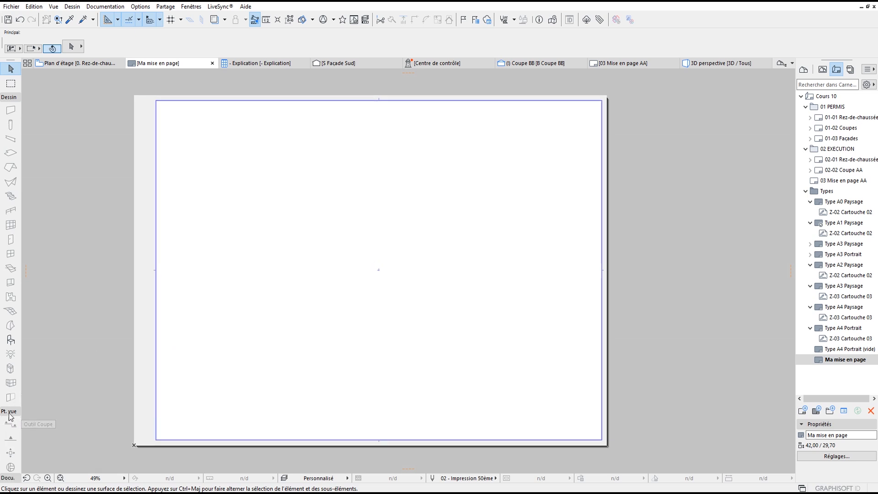
pyautogui.click(6, 97)
pyautogui.click(7, 205)
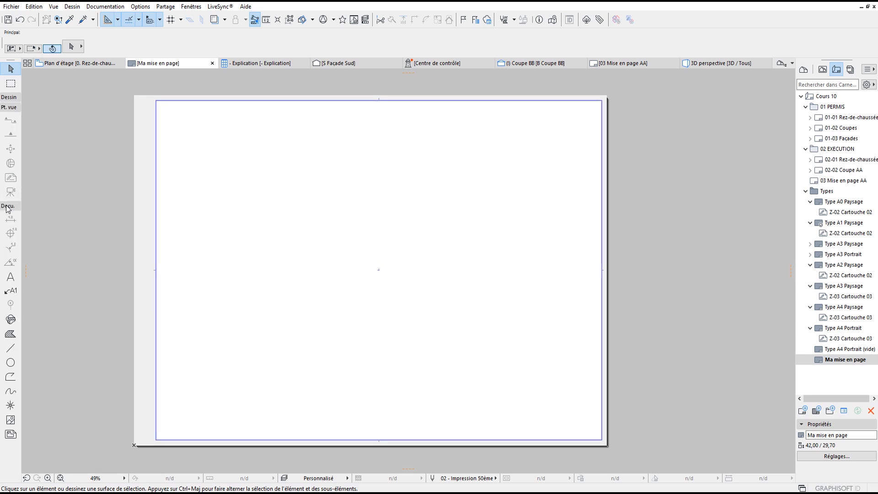
pyautogui.click(10, 348)
pyautogui.click(297, 46)
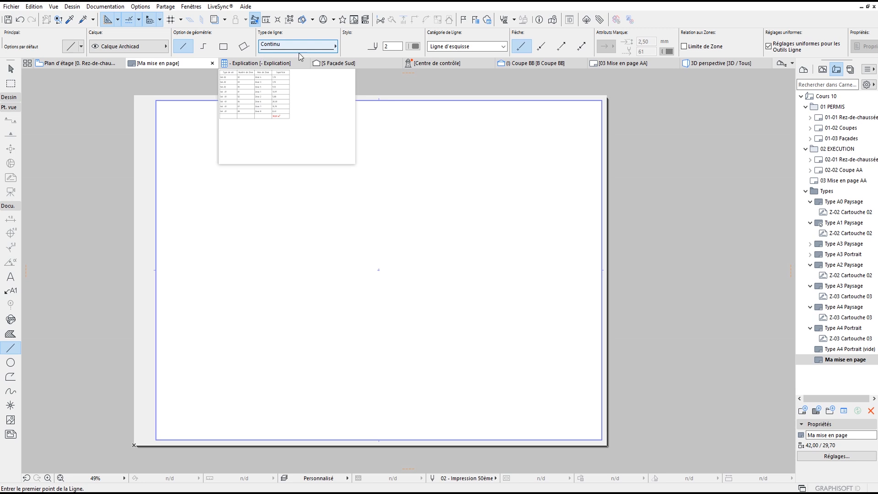
pyautogui.click(414, 46)
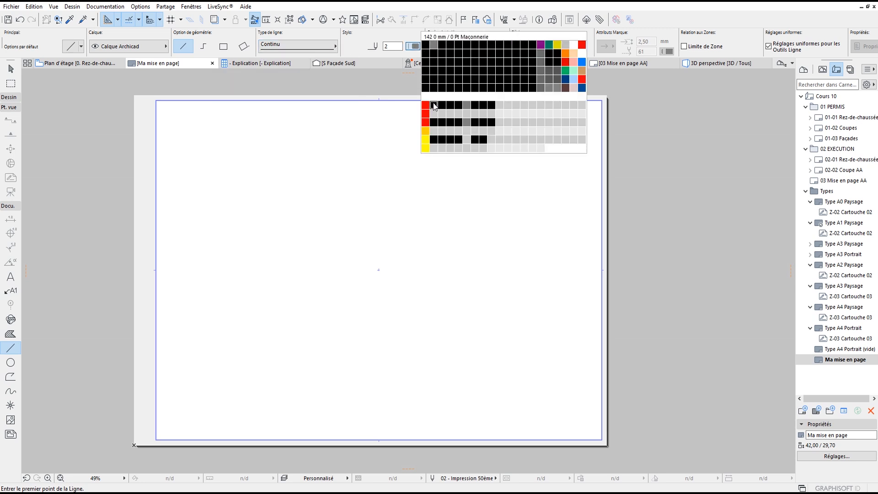
pyautogui.click(434, 107)
# Draw a rectangular frame of 39.50 by 28.70 along the margins of the Ma mise en page master layout.
pyautogui.scroll(5, 174, 456)
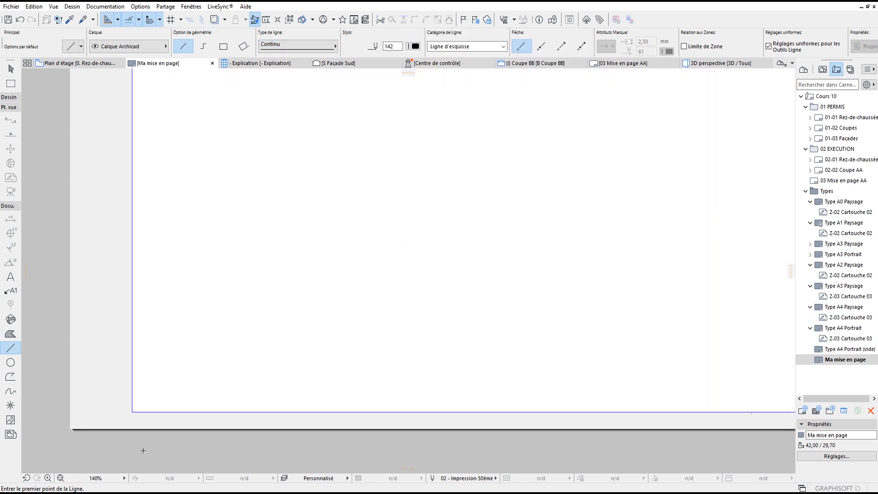
pyautogui.click(130, 407)
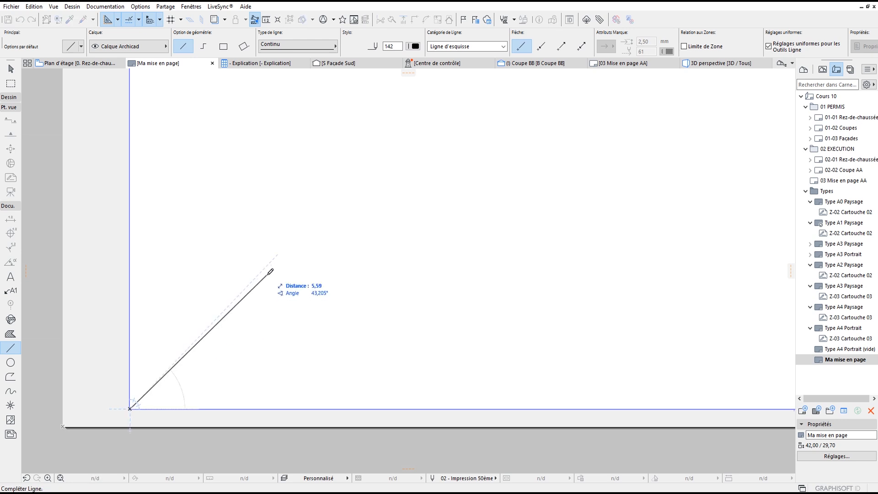
pyautogui.click(223, 46)
pyautogui.scroll(-5, 399, 215)
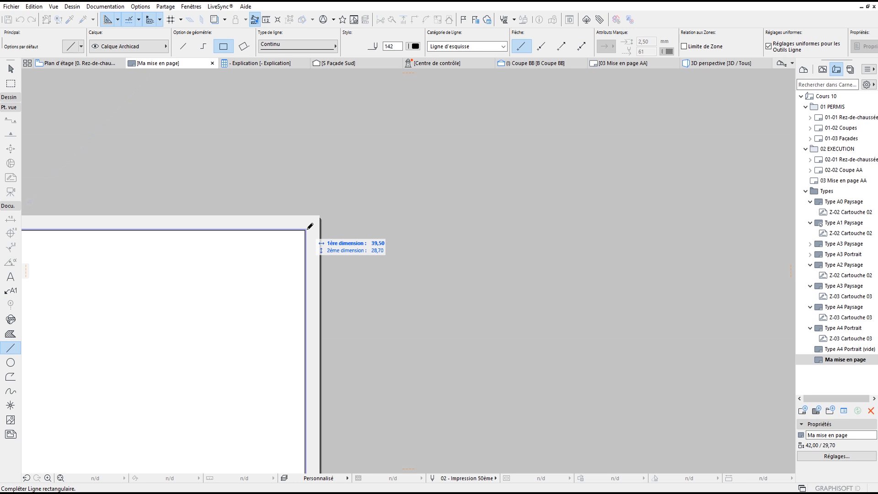
pyautogui.click(305, 230)
pyautogui.scroll(-4, 351, 251)
# Open the 03 Mise en page AA layout and place the saved Explication schedule view near the sheet's right margin.
pyautogui.click(840, 181)
pyautogui.doubleClick(840, 181)
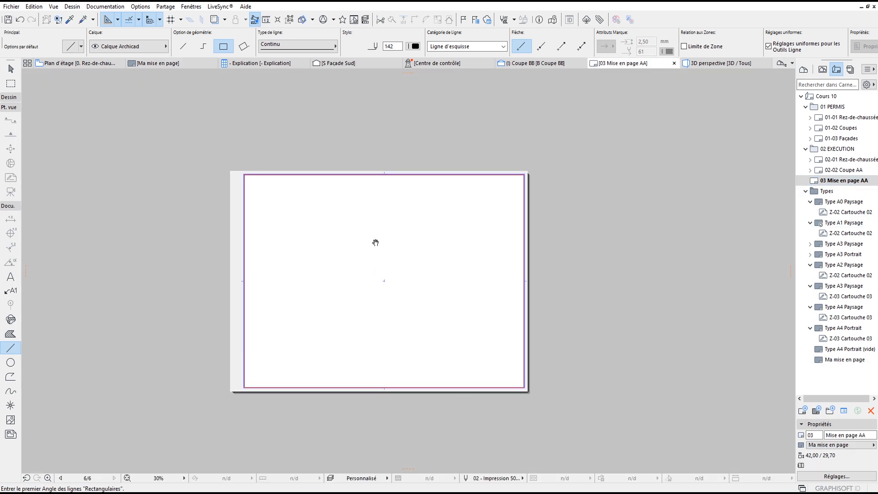
pyautogui.click(822, 70)
pyautogui.click(835, 70)
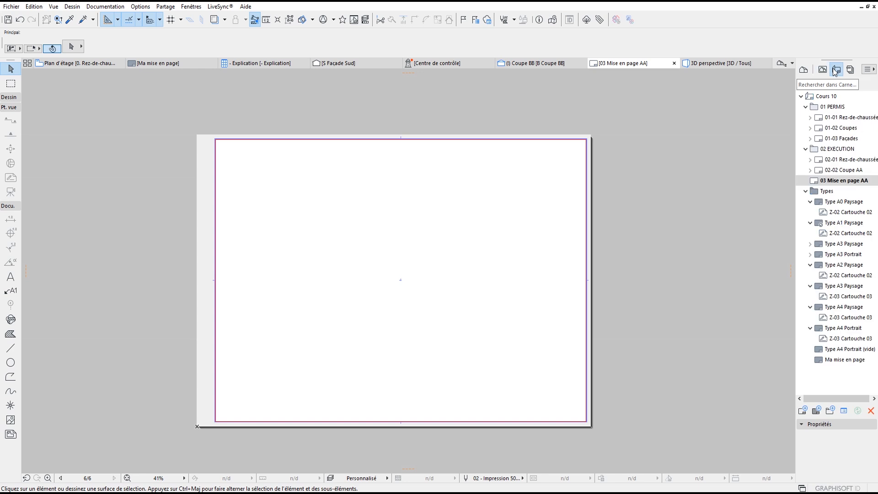
pyautogui.click(822, 70)
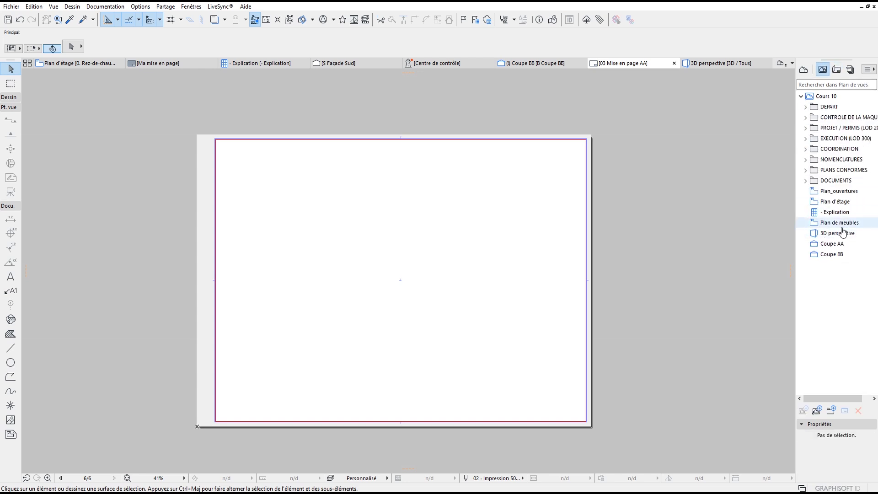
pyautogui.click(851, 206)
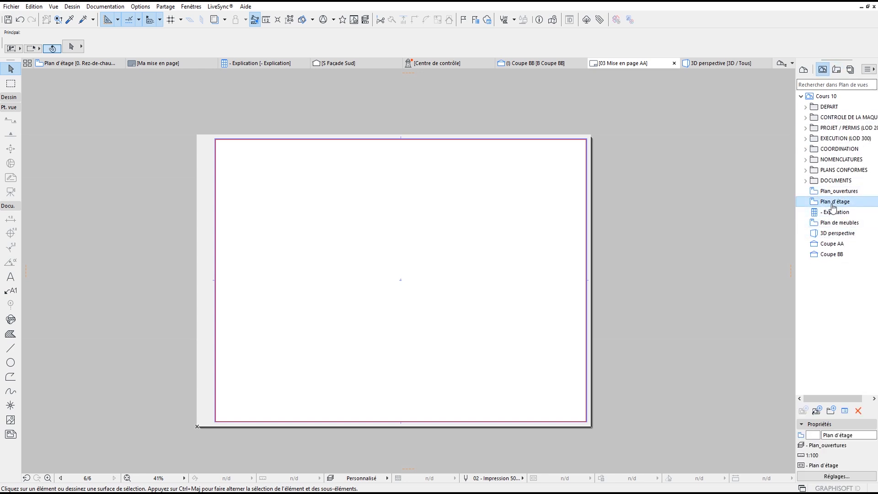
pyautogui.click(810, 214)
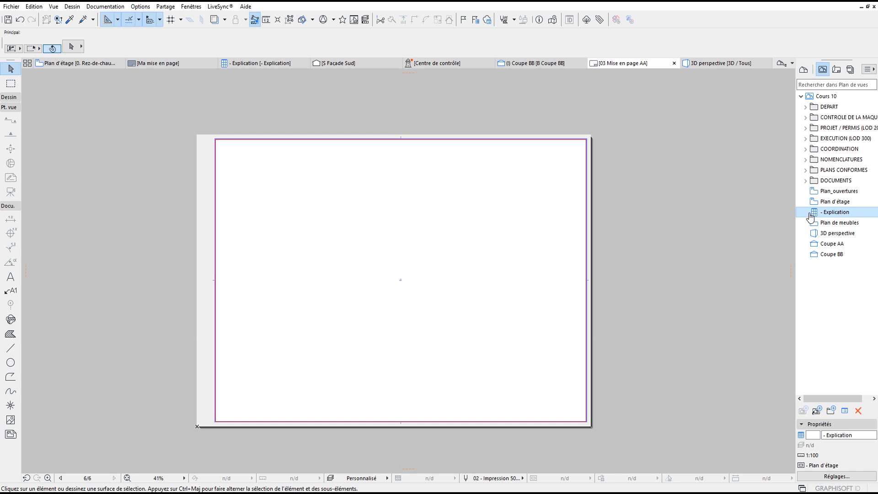
pyautogui.moveTo(541, 256)
pyautogui.mouseDown()
pyautogui.moveTo(631, 257)
pyautogui.moveTo(533, 250)
pyautogui.mouseUp()
pyautogui.scroll(4, 532, 249)
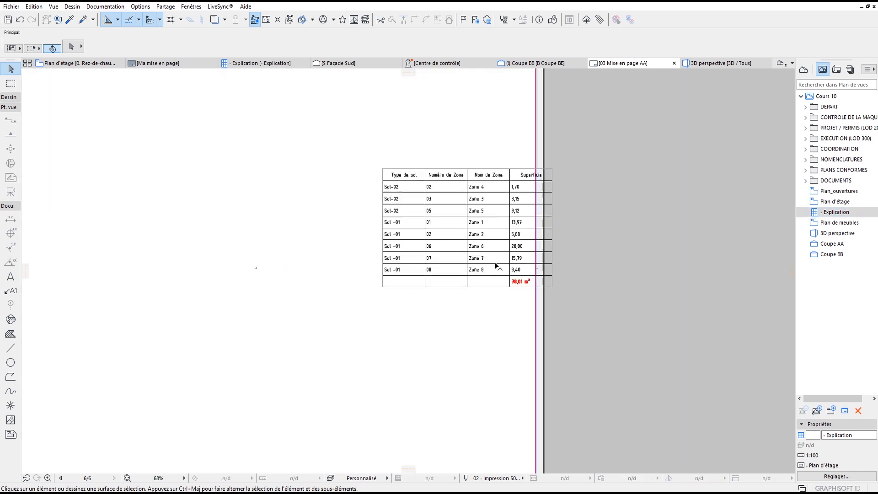
pyautogui.scroll(-4, 655, 248)
pyautogui.click(631, 246)
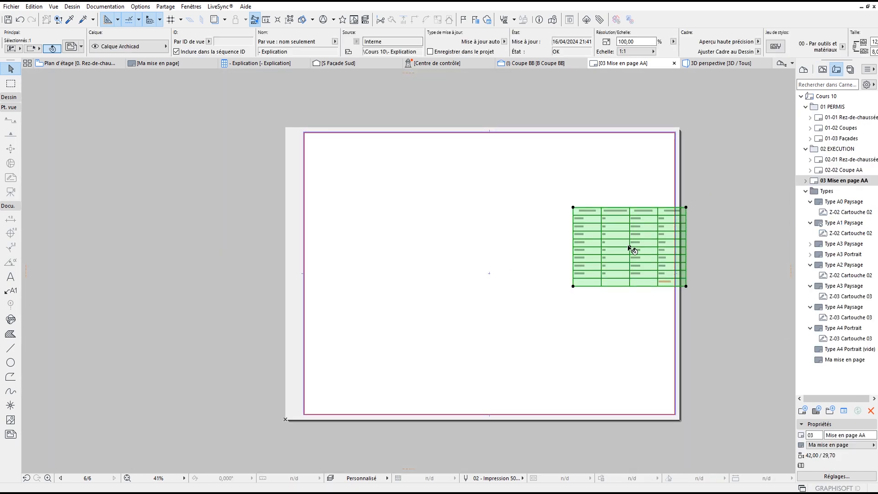
# Try to shift the placed Explication schedule within its frame from its centre point to a corner, and undo the edit.
pyautogui.click(630, 247)
pyautogui.click(573, 209)
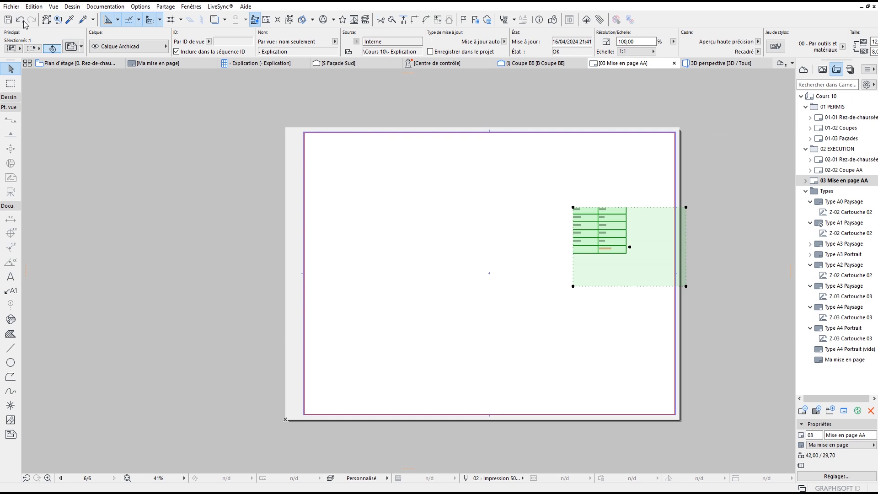
pyautogui.hotkey('ctrl', 'z')
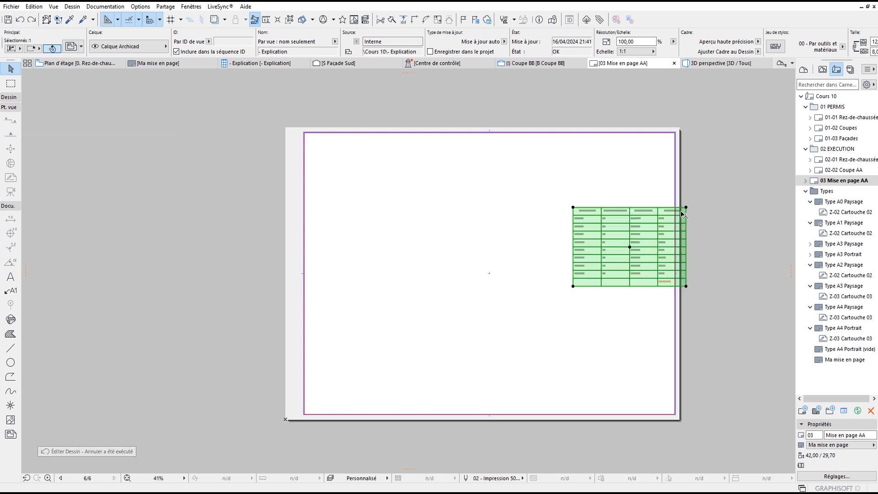
# Move the Explication schedule by its upper-right corner to just inside the upper-right corner of the sheet frame.
pyautogui.click(686, 207)
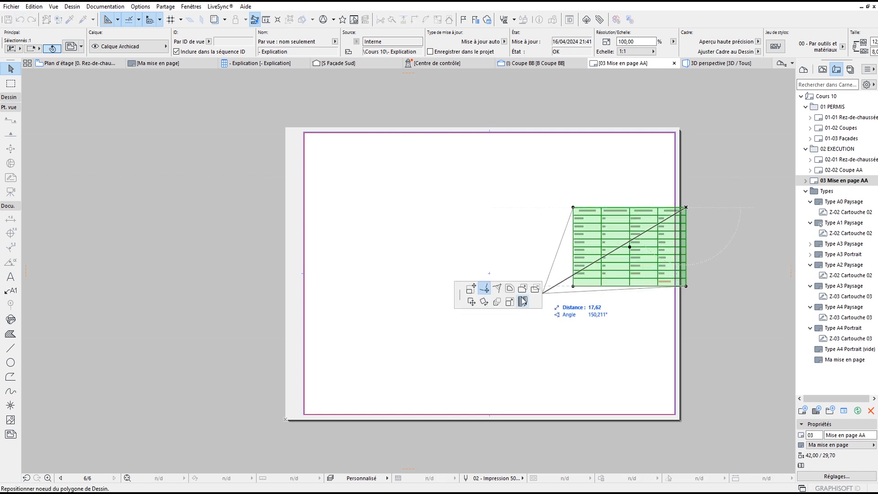
pyautogui.click(471, 301)
pyautogui.click(639, 176)
pyautogui.click(639, 176)
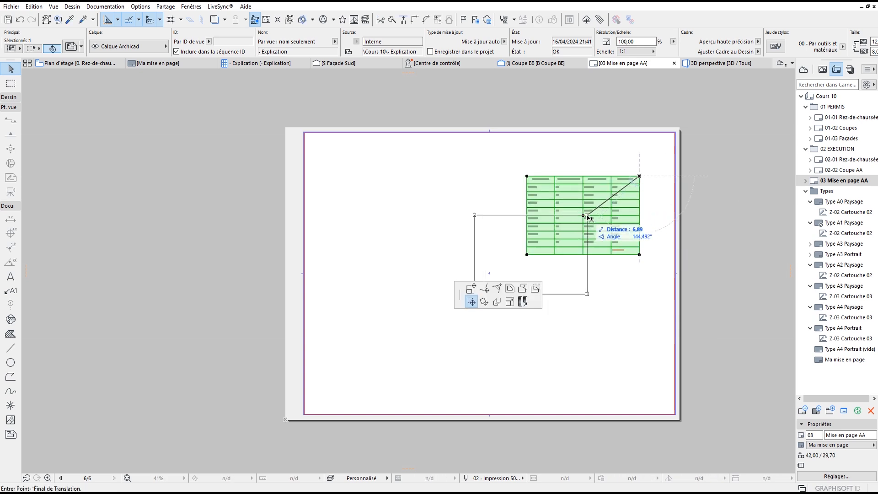
pyautogui.click(671, 137)
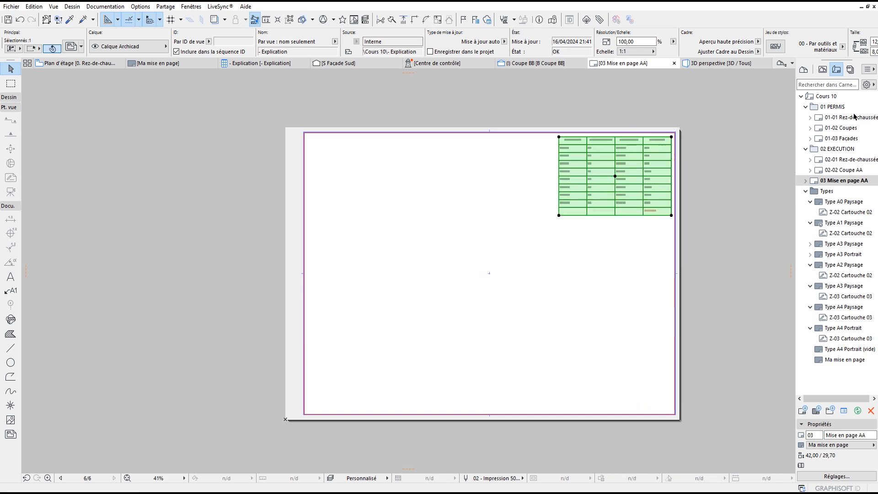
# Place the saved Plan_ouvertures view on the 03 Mise en page AA layout, beside the schedule.
pyautogui.click(822, 69)
pyautogui.click(840, 203)
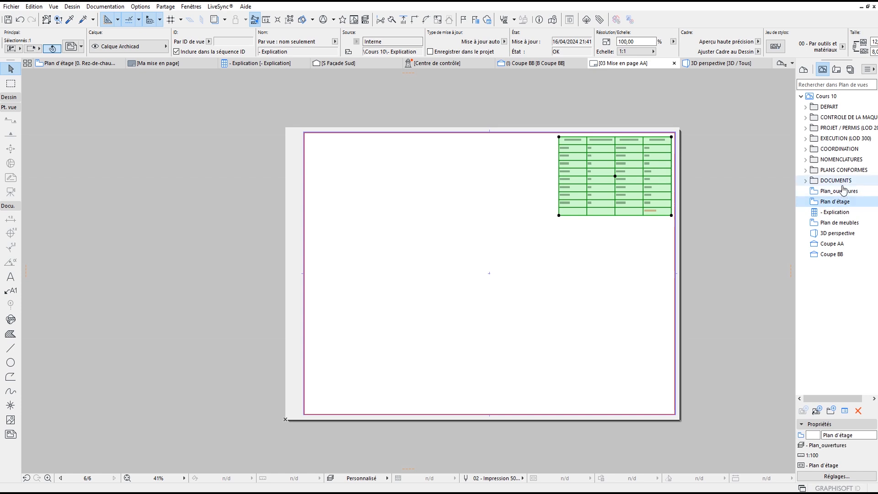
pyautogui.click(806, 194)
pyautogui.moveTo(806, 197); pyautogui.dragTo(420, 221)
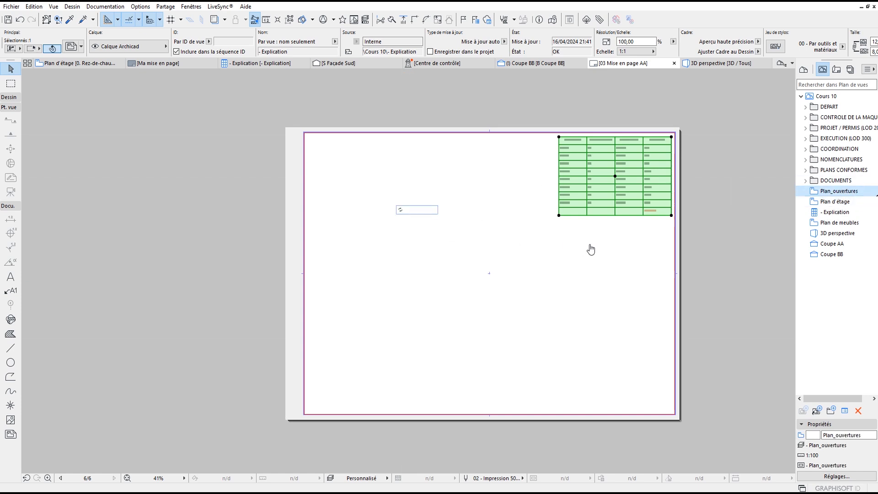
pyautogui.scroll(1, 417, 215)
pyautogui.scroll(4, 417, 215)
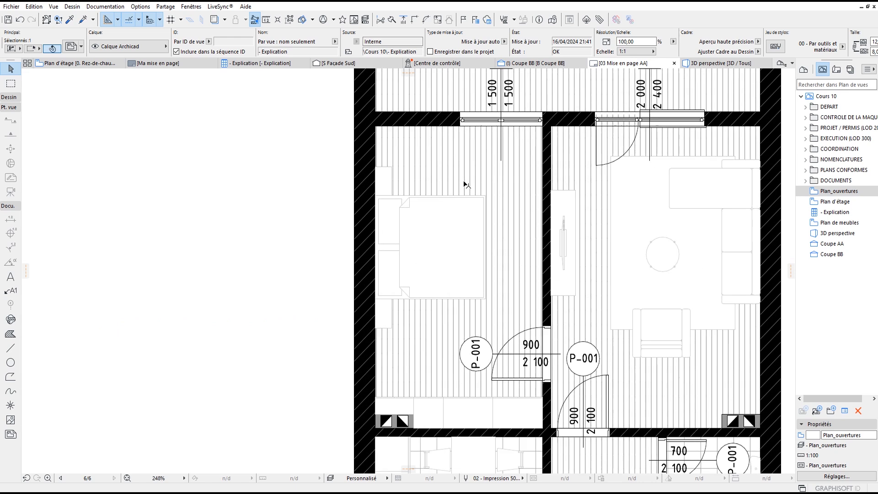
pyautogui.scroll(-4, 486, 237)
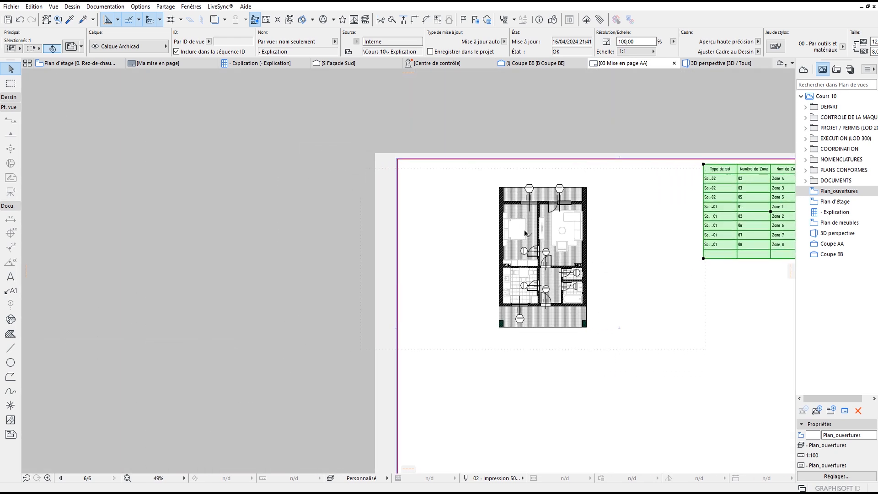
# Crop the Plan_ouvertures drawing frame on both sides close to the plan and move the drawing into the sheet's upper-left corner.
pyautogui.click(360, 223)
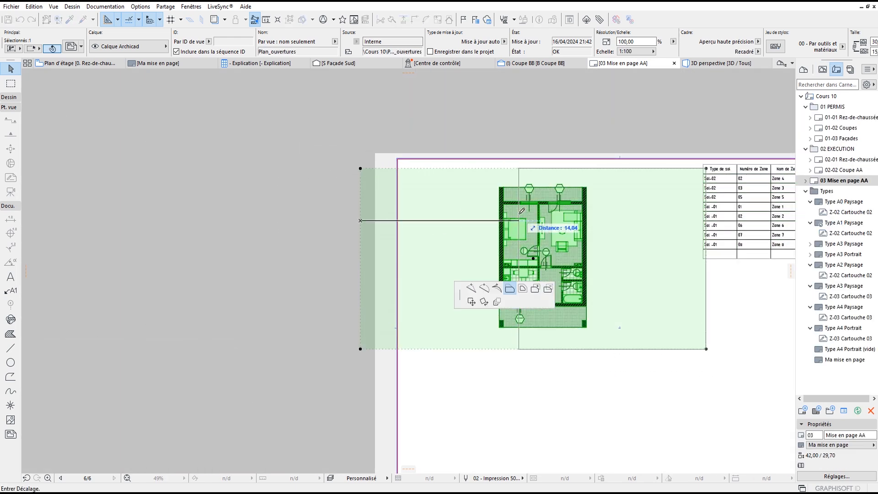
pyautogui.click(492, 241)
pyautogui.click(706, 267)
pyautogui.click(598, 224)
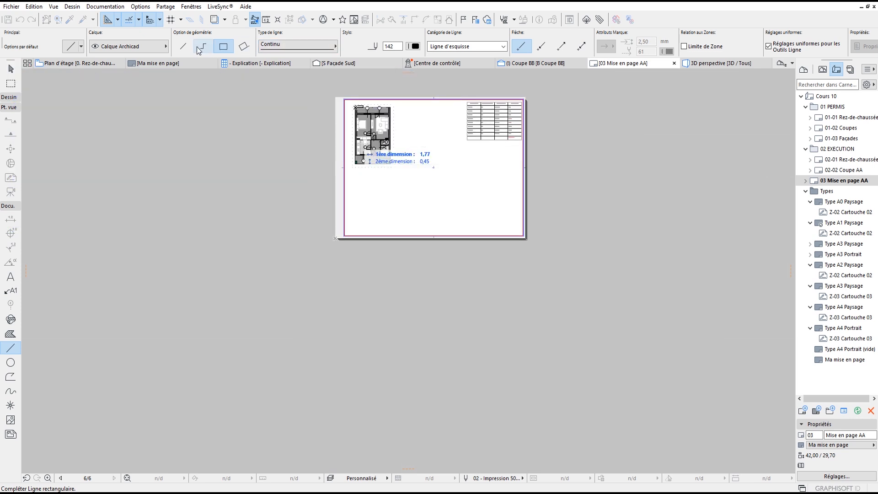
# Draw a single vertical alignment line from the Plan_ouvertures drawing's upper-left corner down past the plan towards the sheet's lower edge.
pyautogui.click(183, 46)
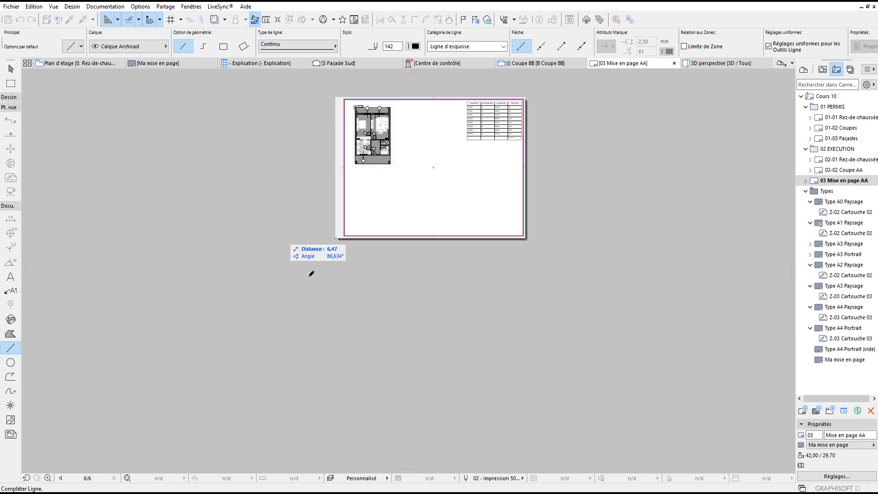
pyautogui.keyDown('shift'); pyautogui.click(394, 352); pyautogui.keyUp('shift')
pyautogui.scroll(4, 377, 138)
pyautogui.moveTo(467, 196); pyautogui.dragTo(406, 249, button='middle')
pyautogui.scroll(4, 325, 221)
pyautogui.moveTo(325, 222); pyautogui.dragTo(316, 255, button='middle')
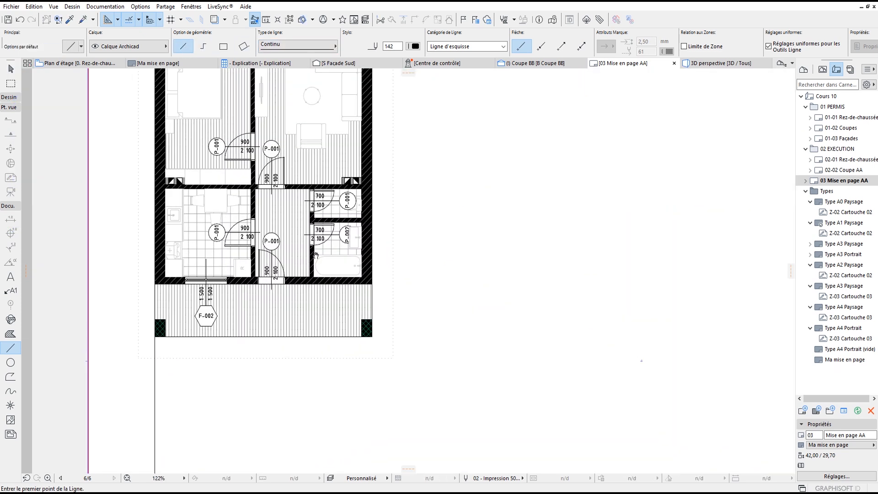
pyautogui.scroll(-4, 318, 248)
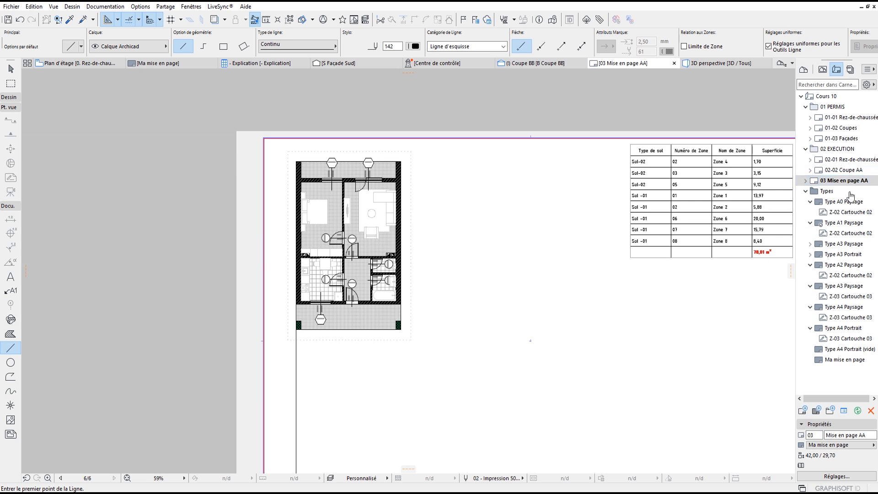
# Open the saved Plan d'étage view and examine the floor plan with its zone labels.
pyautogui.click(822, 69)
pyautogui.click(849, 202)
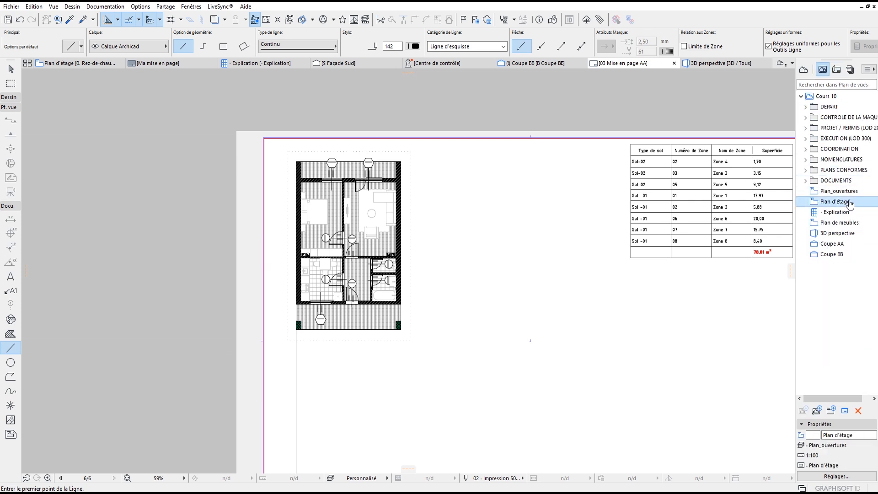
pyautogui.doubleClick(853, 203)
pyautogui.moveTo(471, 243); pyautogui.dragTo(487, 240, button='middle')
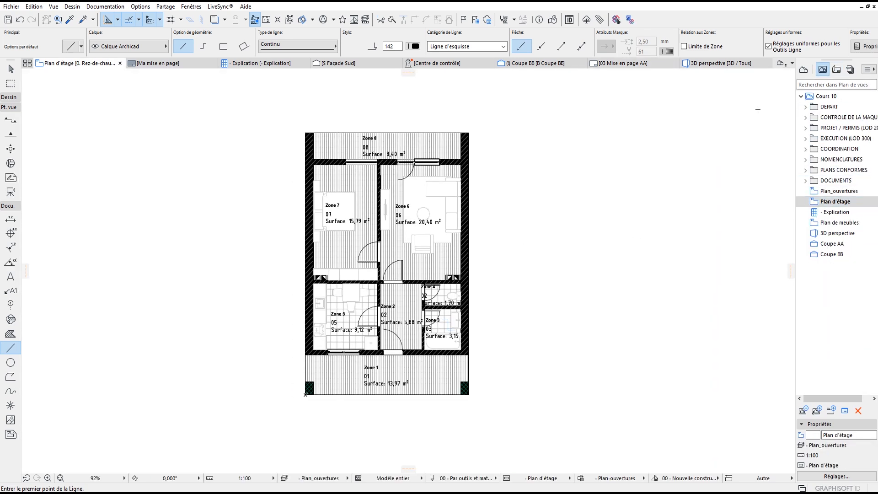
# Open the Ma mise en page master layout and bring the Plan_ouvertures drawing, Explication schedule and vertical line onto it.
pyautogui.click(174, 63)
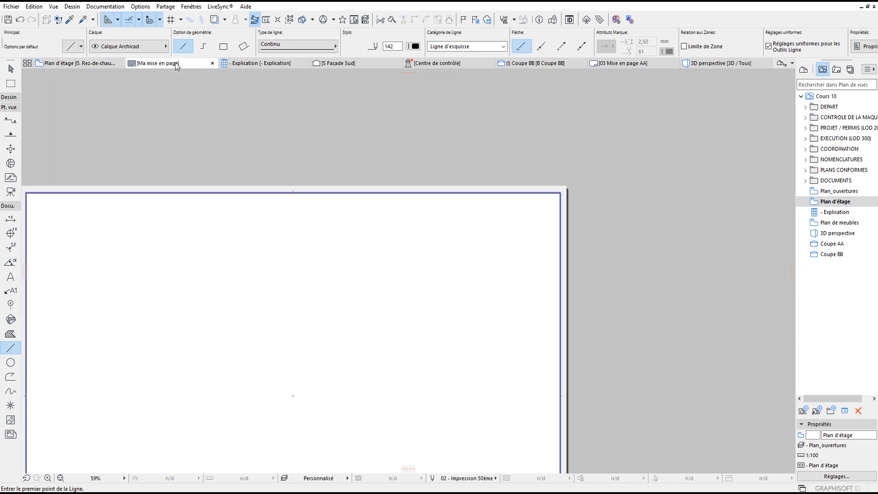
pyautogui.scroll(-5, 685, 155)
pyautogui.moveTo(597, 203); pyautogui.dragTo(622, 163, button='middle')
pyautogui.scroll(3, 507, 173)
pyautogui.moveTo(684, 174); pyautogui.dragTo(473, 192, button='middle')
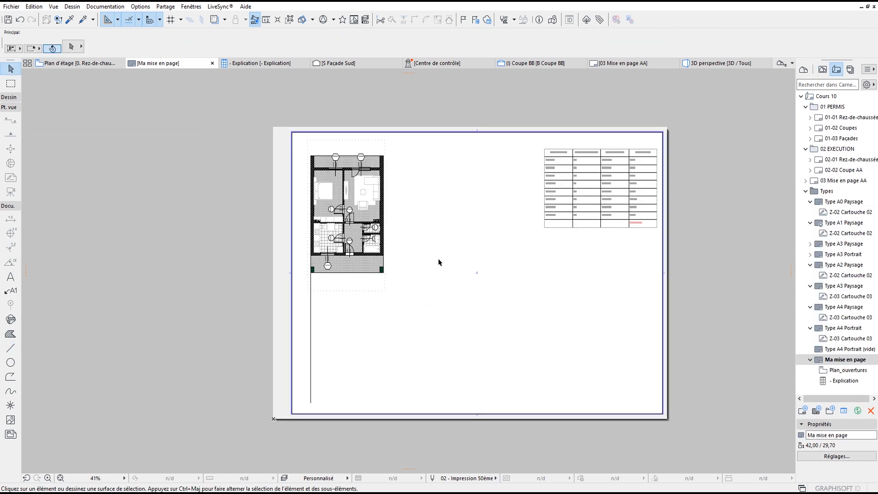
pyautogui.scroll(1, 425, 265)
pyautogui.moveTo(408, 229); pyautogui.dragTo(390, 210, button='middle')
pyautogui.scroll(1, 389, 210)
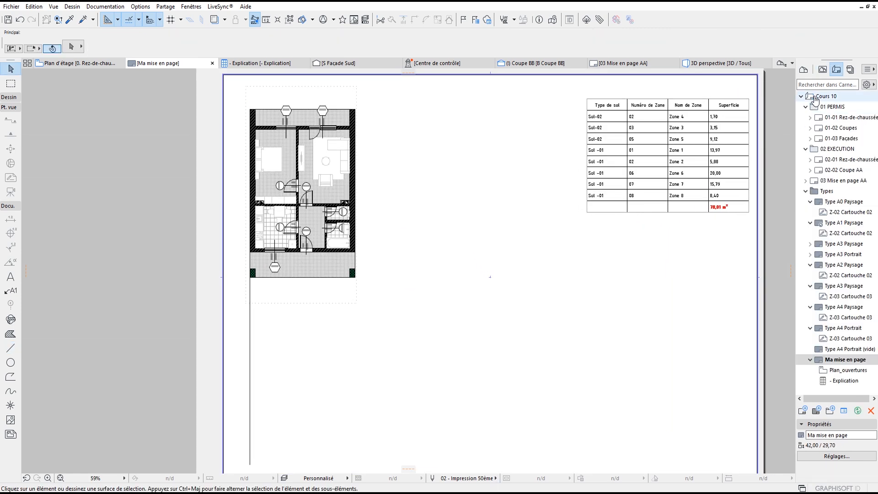
# Place the saved Plan d'étage view on the Ma mise en page master layout, below the schedule.
pyautogui.click(822, 69)
pyautogui.scroll(-2, 665, 276)
pyautogui.moveTo(835, 201); pyautogui.dragTo(618, 312)
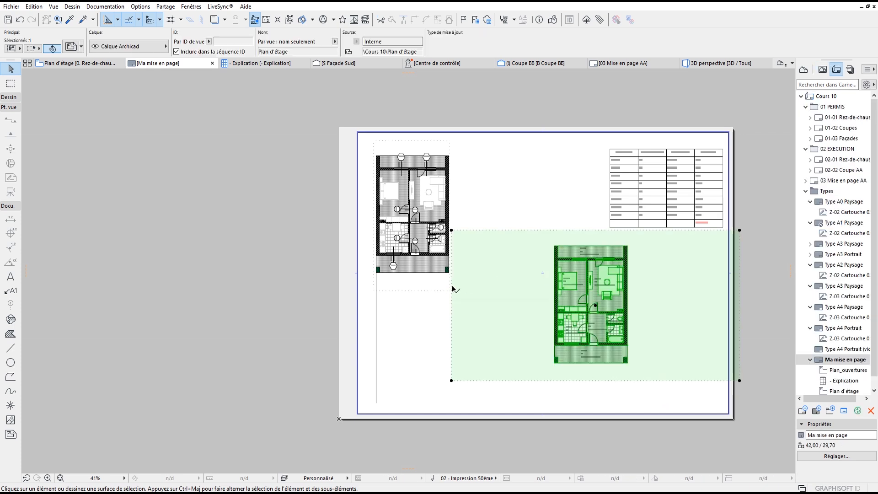
# Crop all four sides of the Plan d'étage drawing frame close to the plan outline.
pyautogui.click(451, 310)
pyautogui.click(549, 243)
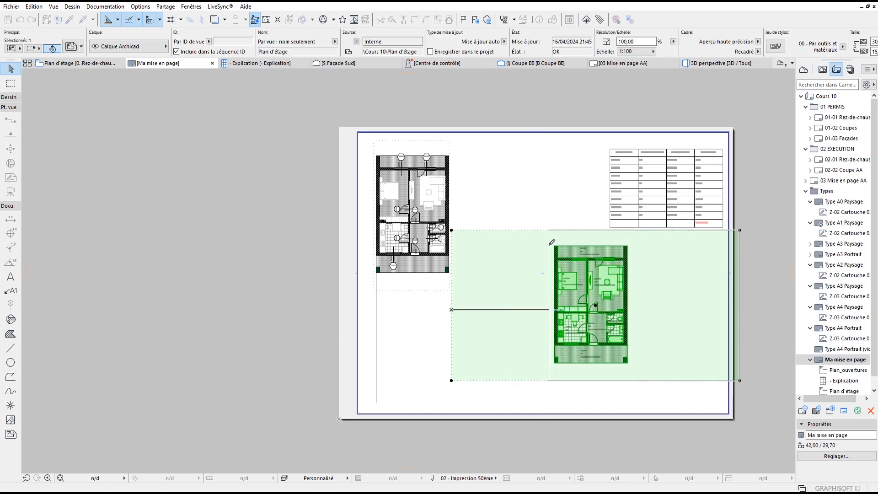
pyautogui.click(739, 258)
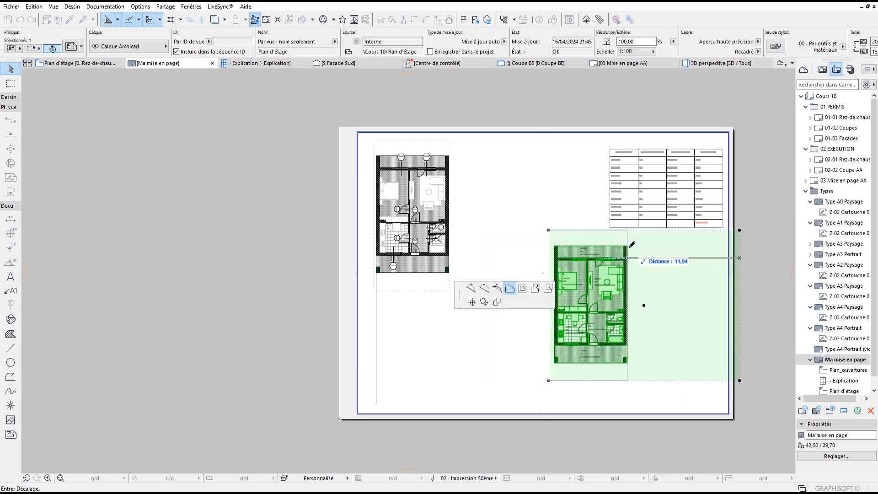
pyautogui.click(629, 245)
pyautogui.click(592, 230)
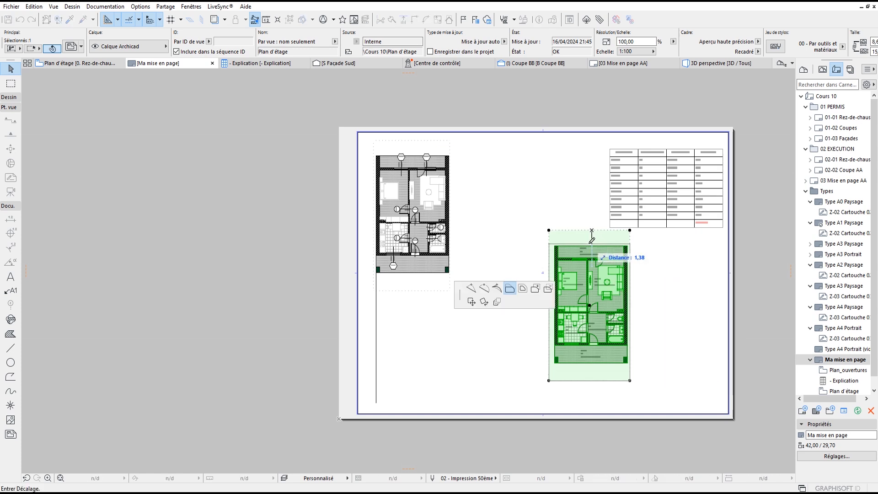
pyautogui.click(593, 243)
pyautogui.click(563, 380)
pyautogui.click(563, 368)
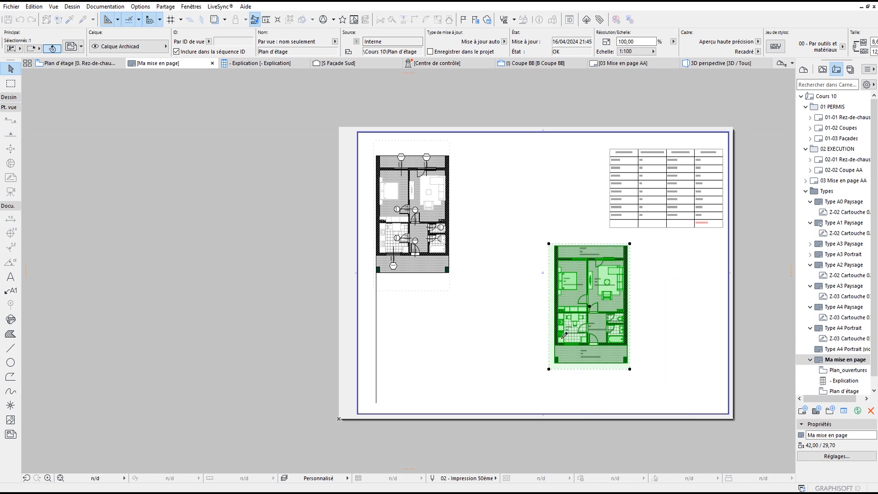
# Move the Plan d'étage drawing by its plan's upper-left corner onto the vertical line, directly below the Plan_ouvertures drawing.
pyautogui.scroll(2, 561, 264)
pyautogui.scroll(8, 558, 257)
pyautogui.click(525, 185)
pyautogui.scroll(-7, 509, 188)
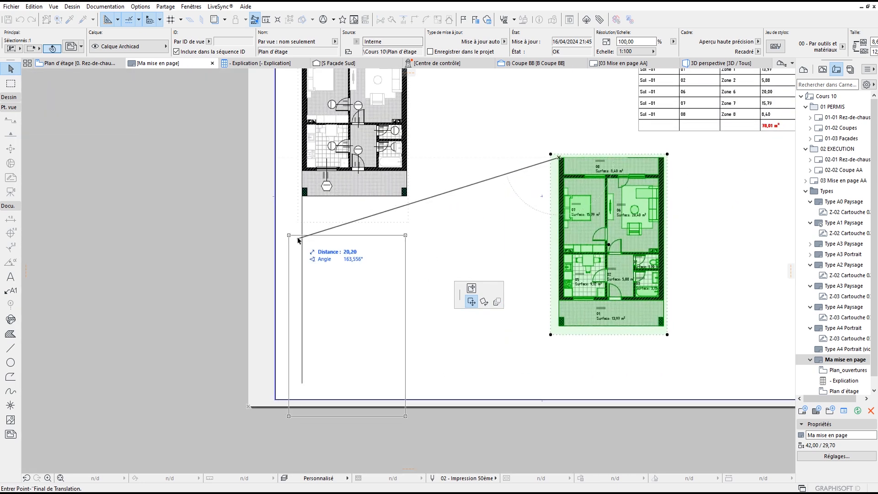
pyautogui.click(302, 217)
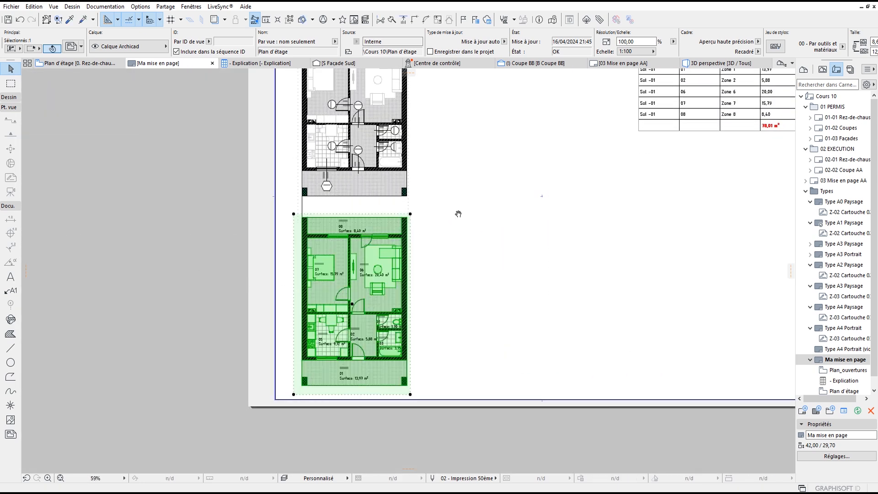
pyautogui.moveTo(458, 214); pyautogui.dragTo(411, 283, button='middle')
pyautogui.scroll(-1, 449, 314)
pyautogui.moveTo(401, 183); pyautogui.dragTo(348, 182, button='middle')
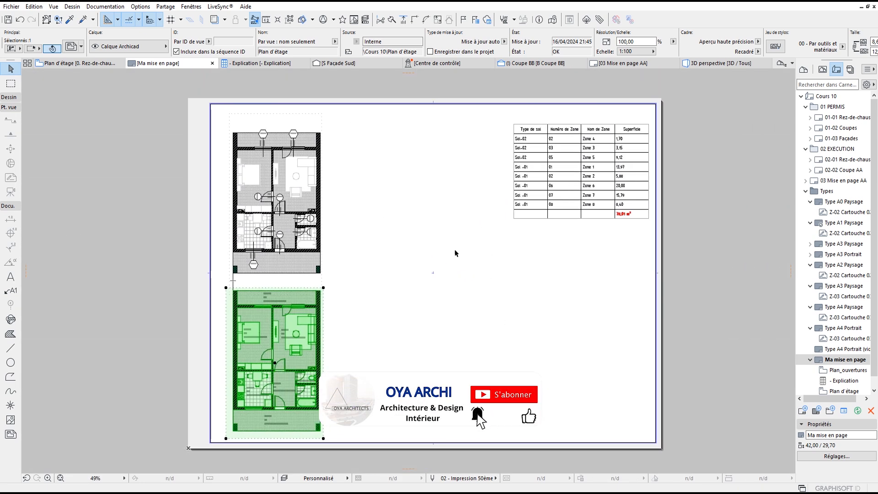
pyautogui.click(453, 251)
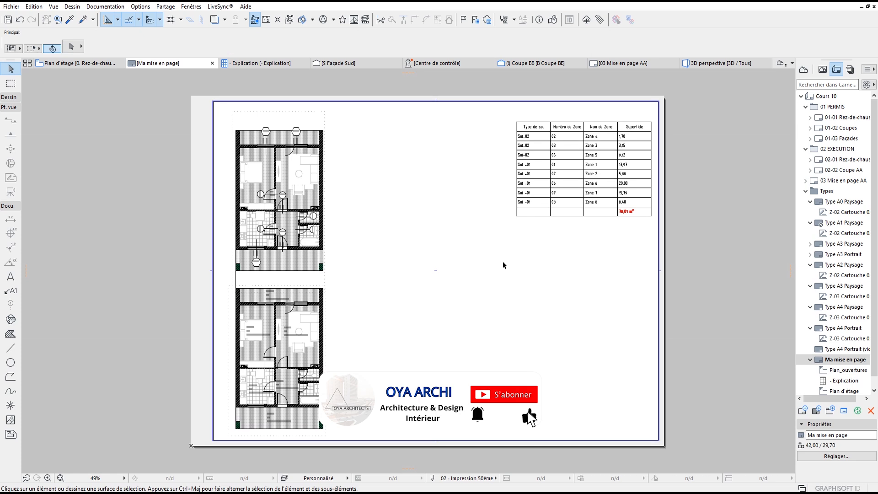
# Move the Explication schedule horizontally from the frame's right side towards the middle of the sheet.
pyautogui.click(565, 194)
pyautogui.click(583, 170)
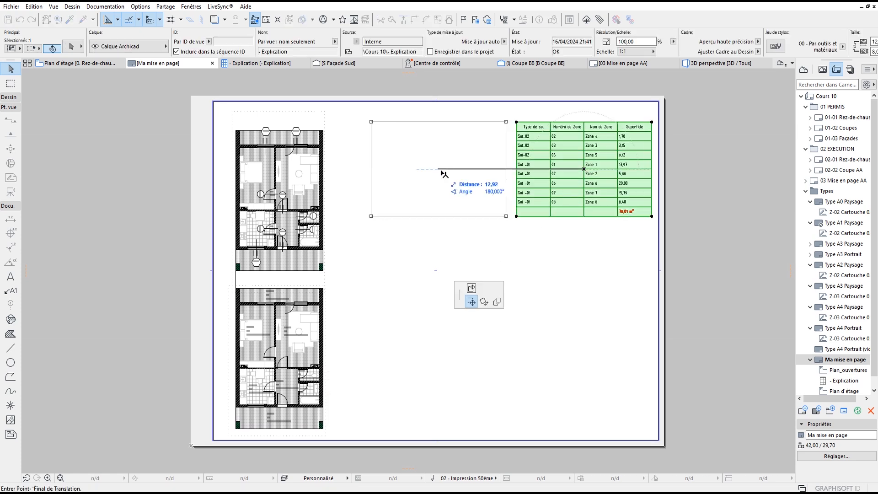
pyautogui.click(481, 183)
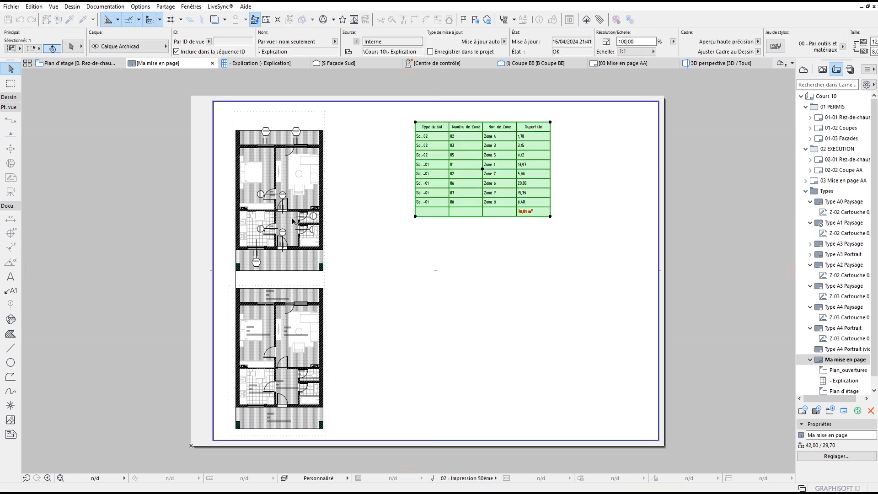
pyautogui.click(545, 221)
pyautogui.scroll(-2, 545, 218)
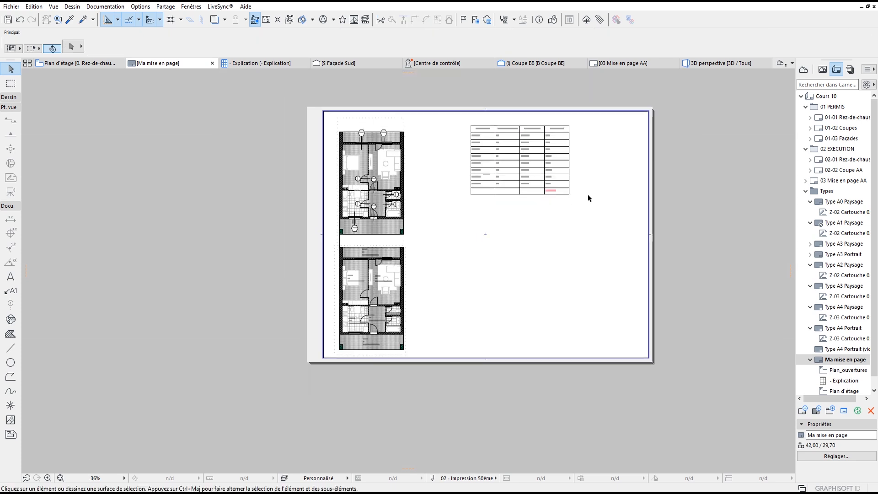
# Place the saved 3D perspective view on the Ma mise en page master layout and select the placed drawing.
pyautogui.click(823, 69)
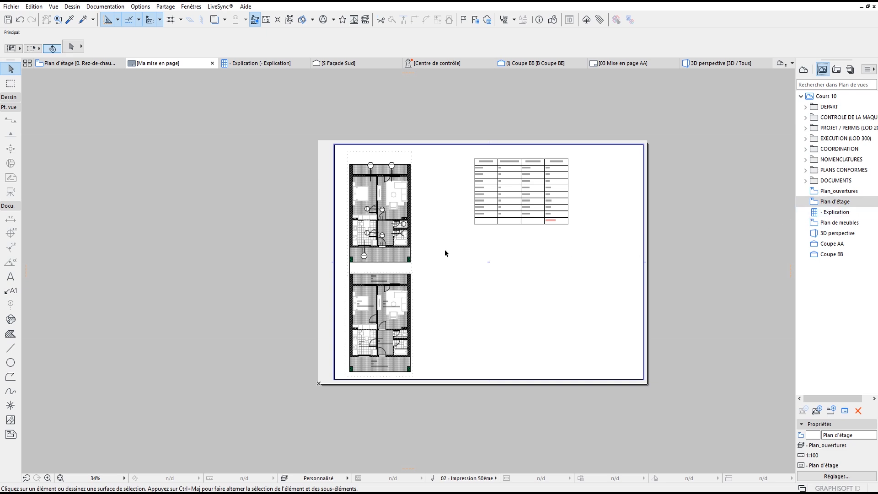
pyautogui.click(854, 223)
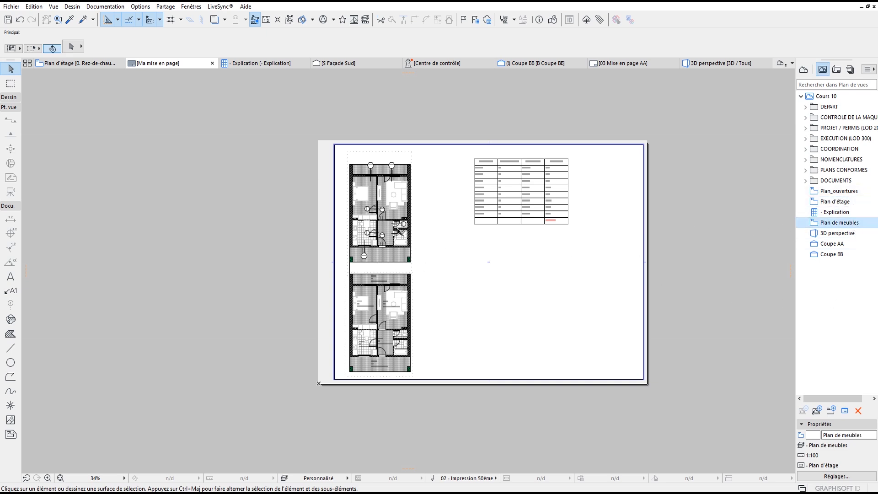
pyautogui.scroll(4, 399, 230)
pyautogui.scroll(-2, 394, 218)
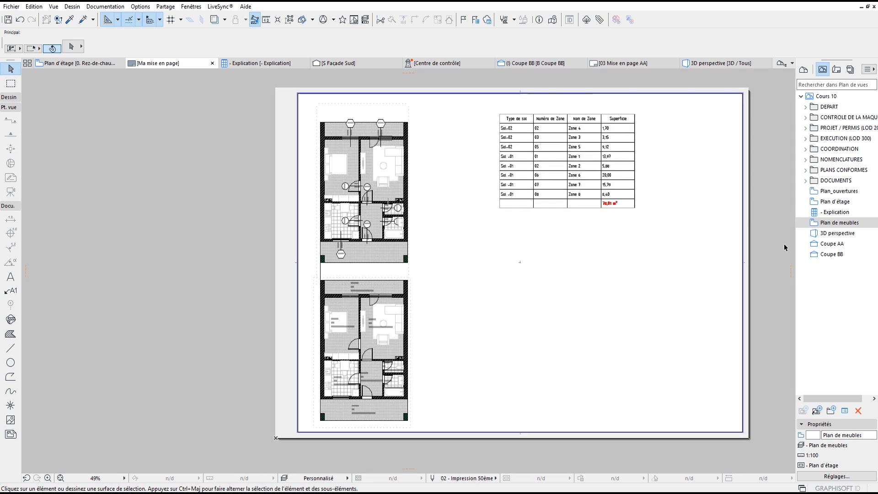
pyautogui.click(837, 234)
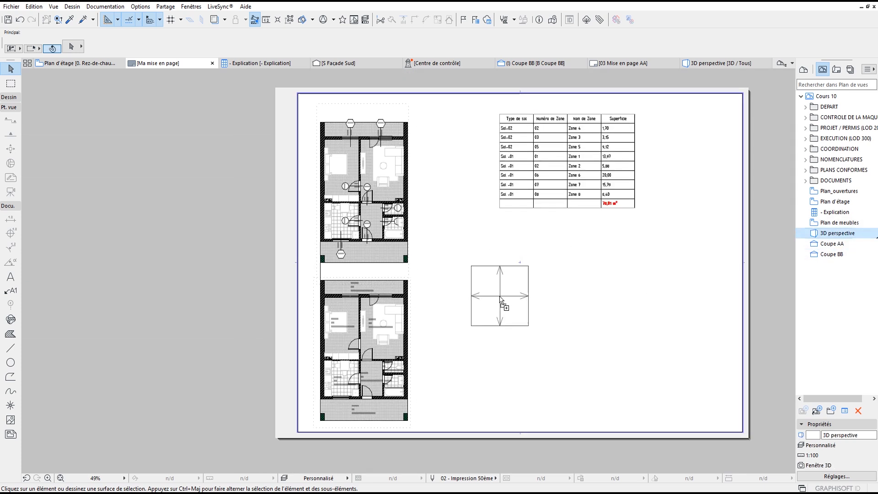
pyautogui.scroll(-5, 580, 263)
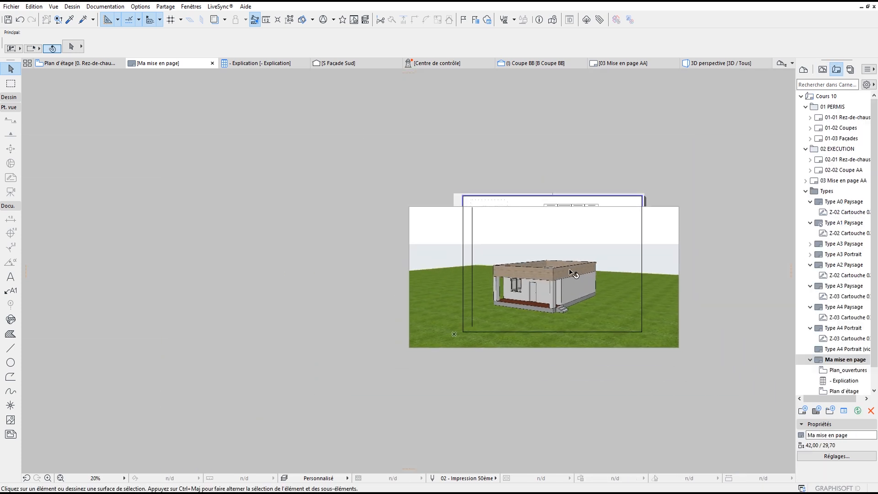
pyautogui.click(584, 286)
pyautogui.scroll(4, 603, 252)
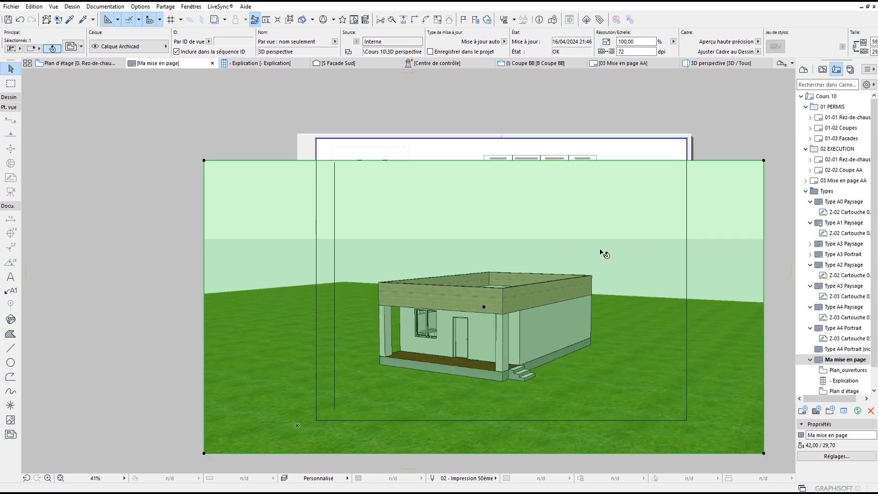
# Crop all four sides of the 3D perspective drawing closer to the house, ending its lower edge at the layout frame.
pyautogui.click(516, 160)
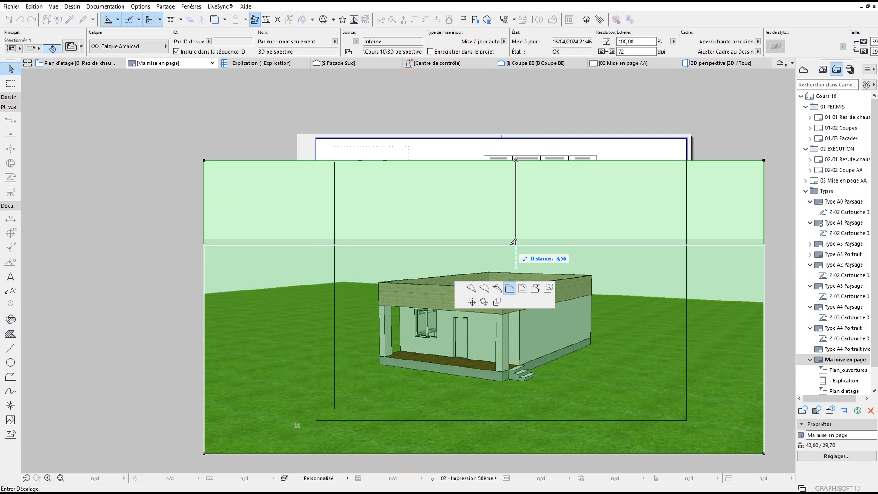
pyautogui.click(514, 240)
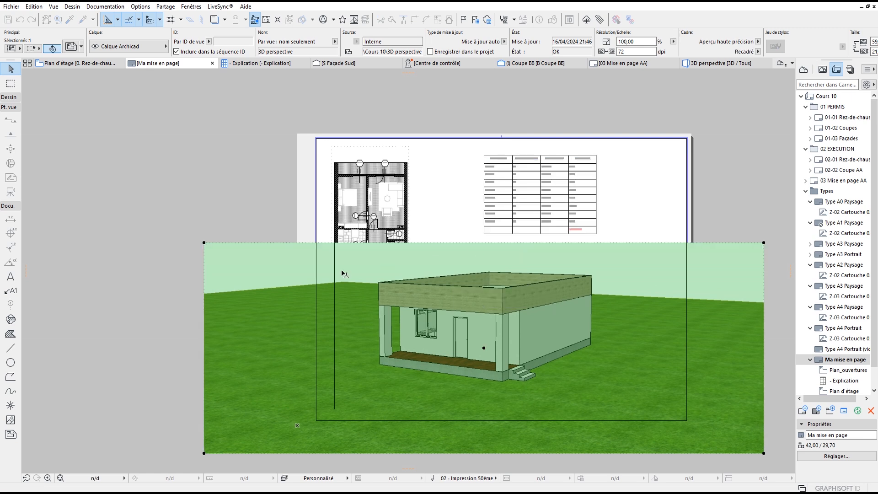
pyautogui.click(204, 276)
pyautogui.moveTo(407, 298); pyautogui.dragTo(409, 226, button='middle')
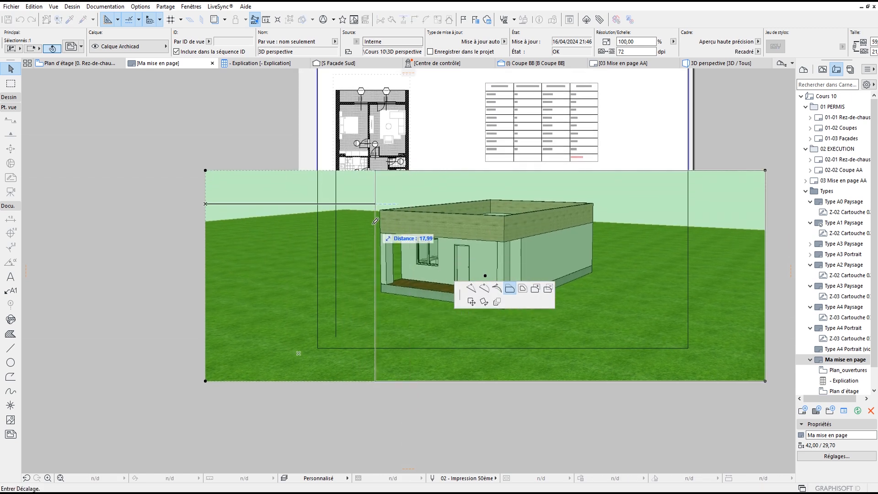
pyautogui.click(349, 220)
pyautogui.click(765, 231)
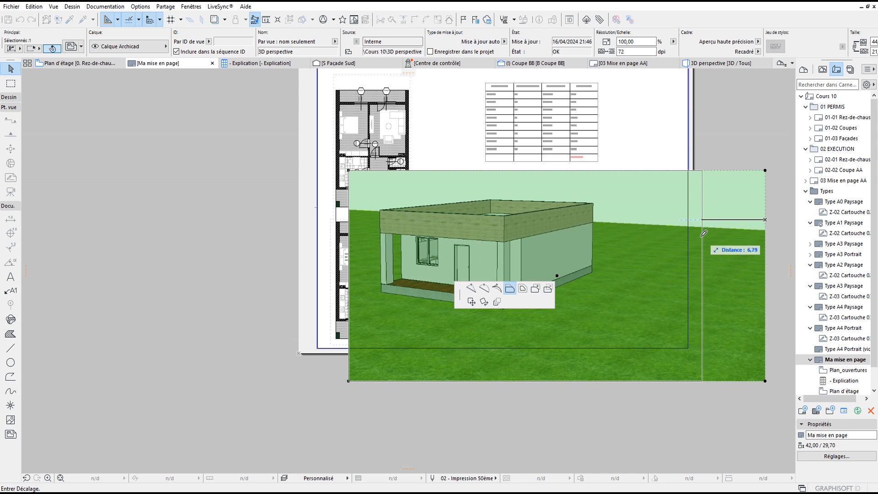
pyautogui.click(679, 251)
pyautogui.click(565, 380)
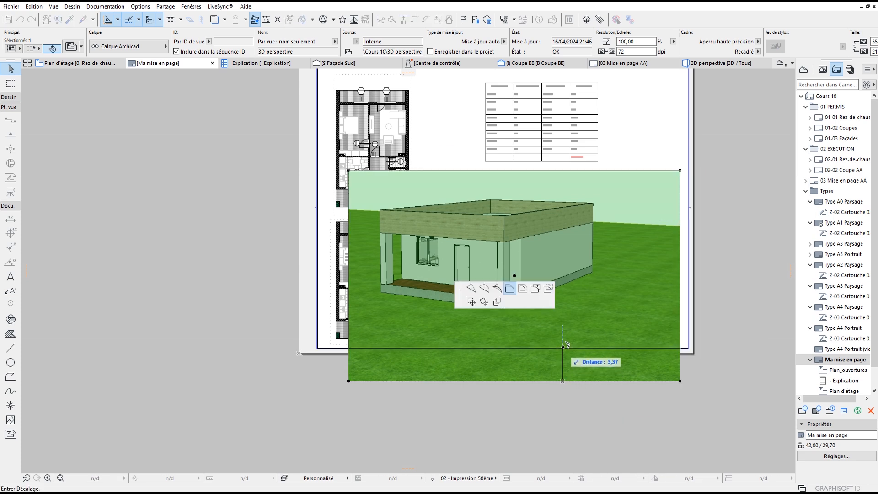
pyautogui.click(573, 348)
# Scale the cropped perspective drawing proportionally down to about 62% and move it beside the Plan d'étage drawing.
pyautogui.click(680, 170)
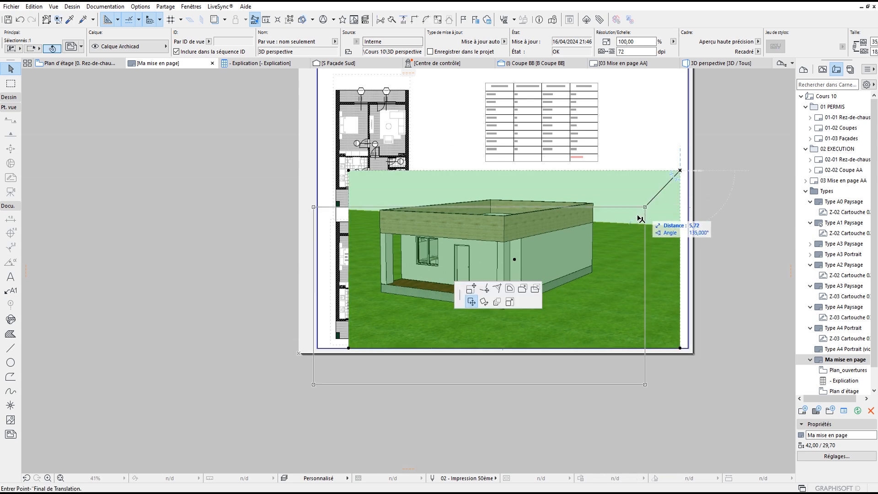
pyautogui.click(510, 301)
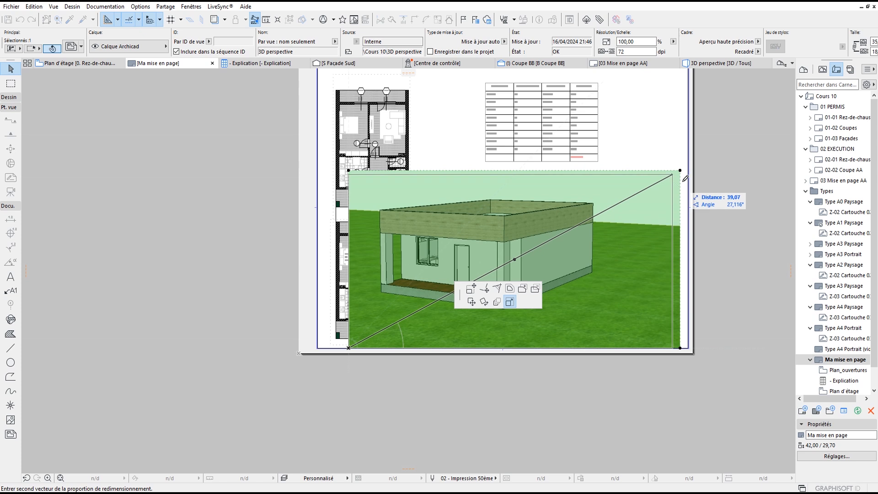
pyautogui.click(556, 242)
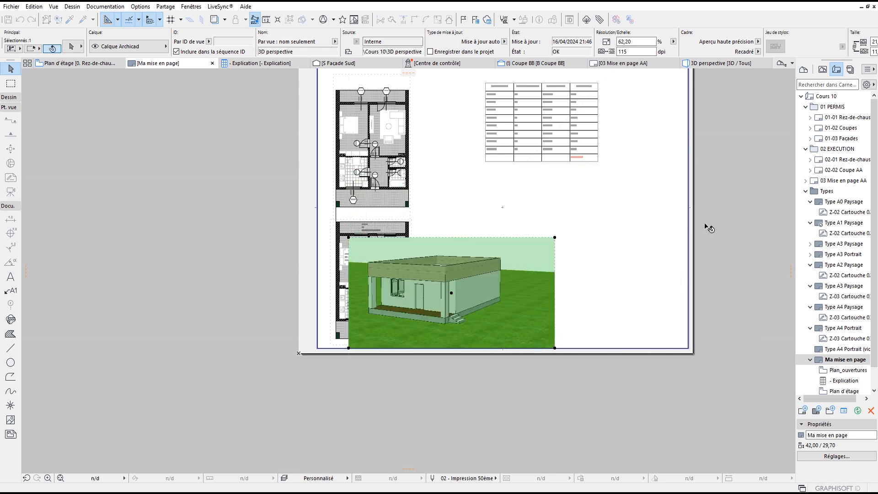
pyautogui.click(435, 294)
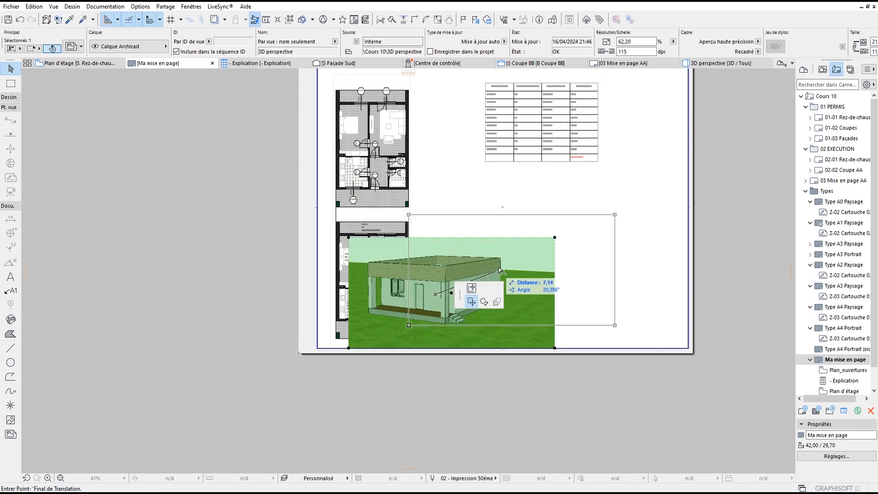
pyautogui.click(526, 276)
# Move the perspective drawing vertically by its lower-left corner to align it with the bottom edge of the lower floor plan.
pyautogui.scroll(3, 454, 300)
pyautogui.scroll(-3, 497, 308)
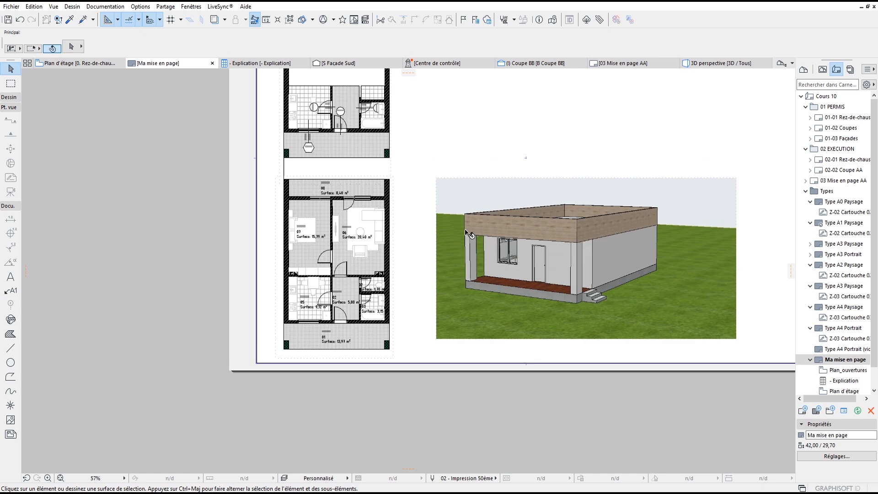
pyautogui.click(461, 320)
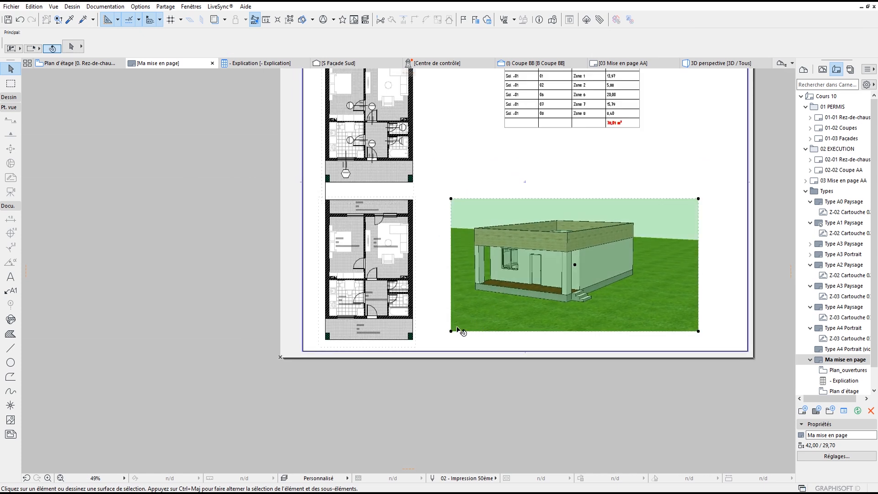
pyautogui.click(451, 331)
pyautogui.click(470, 302)
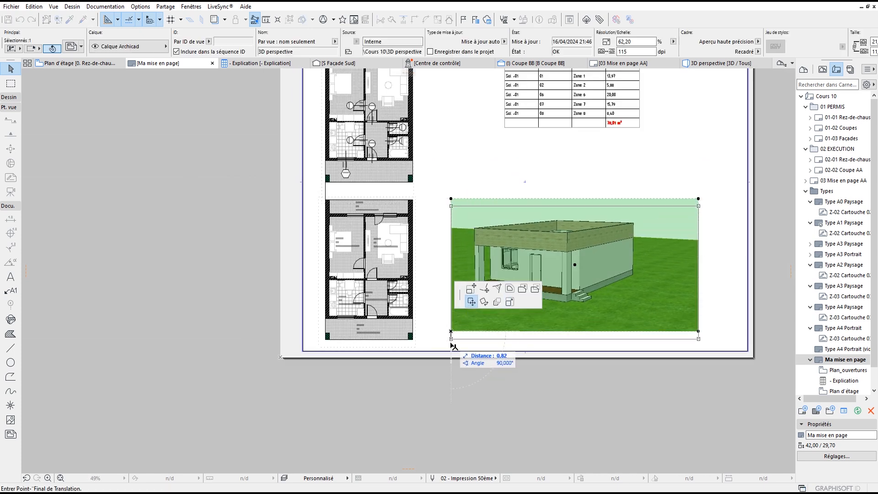
pyautogui.click(412, 339)
pyautogui.scroll(-3, 574, 171)
pyautogui.moveTo(573, 172)
pyautogui.mouseDown(button='middle')
pyautogui.moveTo(553, 249)
pyautogui.moveTo(503, 236)
pyautogui.mouseUp(button='middle')
pyautogui.click(653, 274)
# Move the perspective drawing horizontally about 2.23 towards the floor plans.
pyautogui.scroll(1, 571, 227)
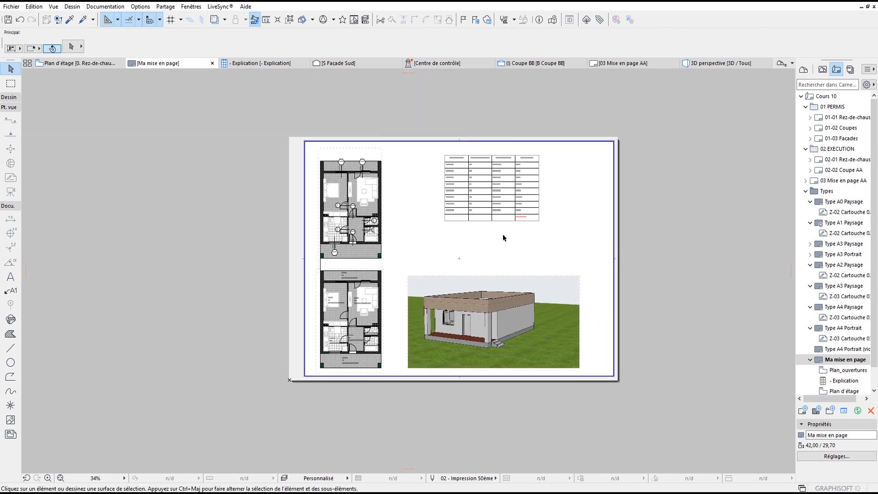
pyautogui.scroll(2, 494, 229)
pyautogui.click(483, 324)
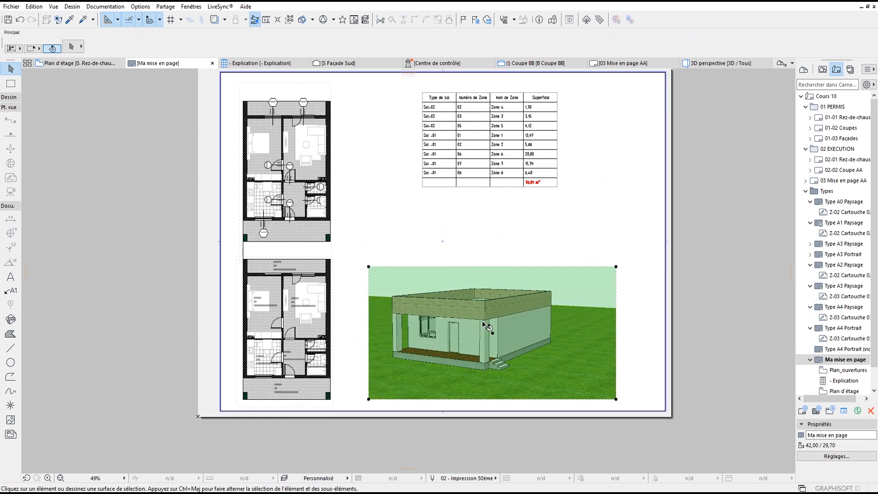
pyautogui.click(516, 311)
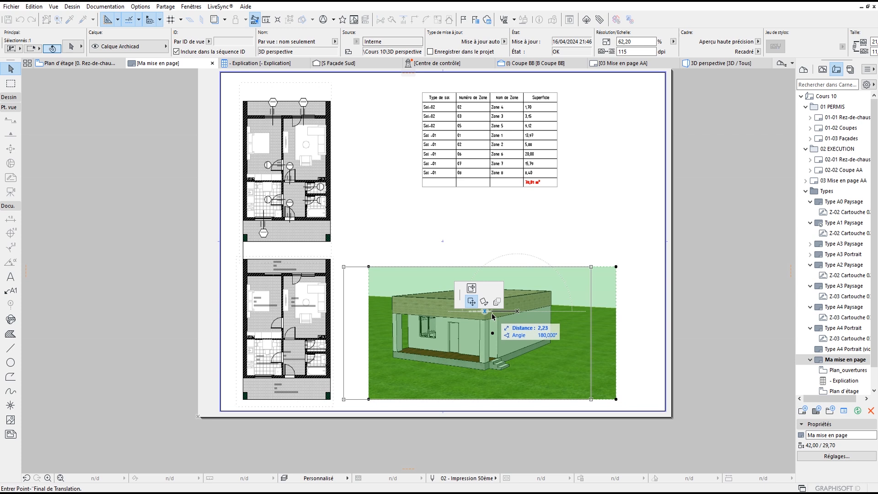
pyautogui.click(491, 316)
# Move the Explication schedule horizontally by its lower-right corner to align its right edge with the perspective drawing's right edge.
pyautogui.click(529, 164)
pyautogui.click(523, 158)
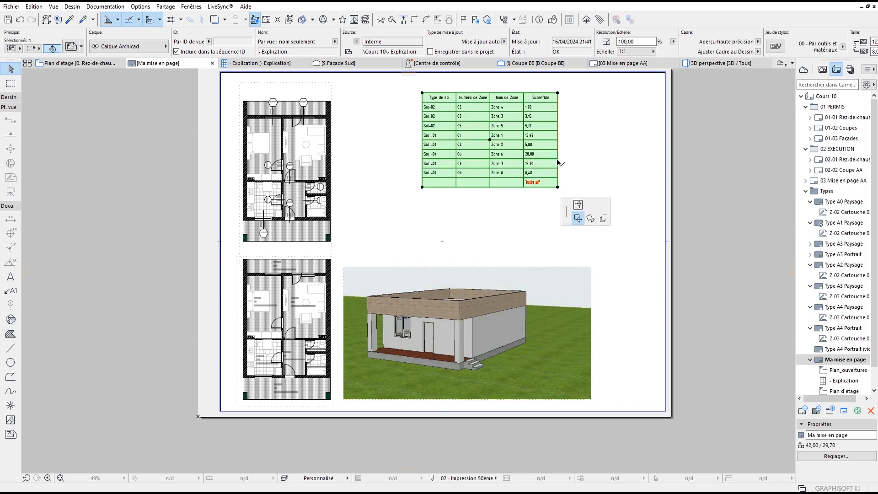
pyautogui.press('Escape')
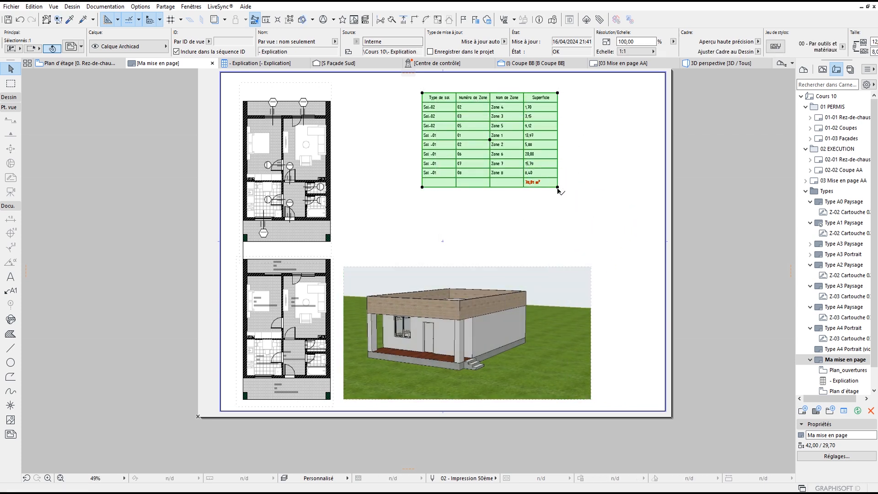
pyautogui.click(558, 187)
pyautogui.click(591, 272)
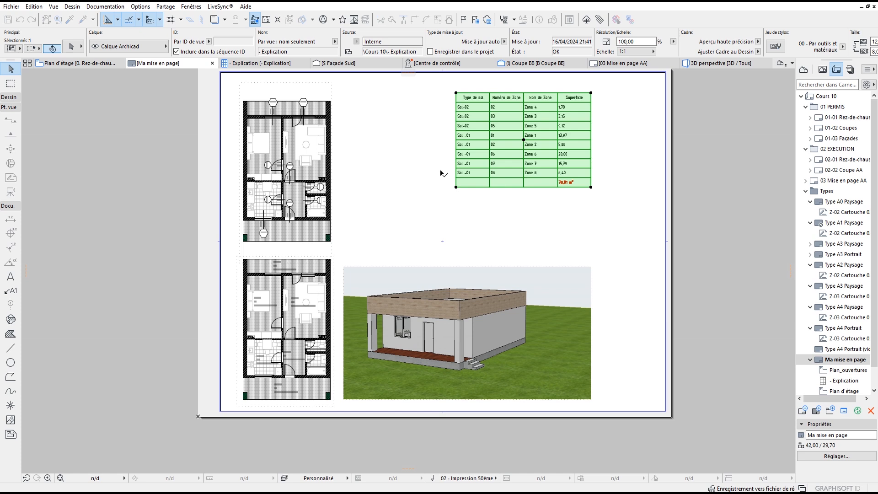
# Place the saved Coupe AA and Coupe BB section views on the Ma mise en page layout.
pyautogui.scroll(-3, 528, 285)
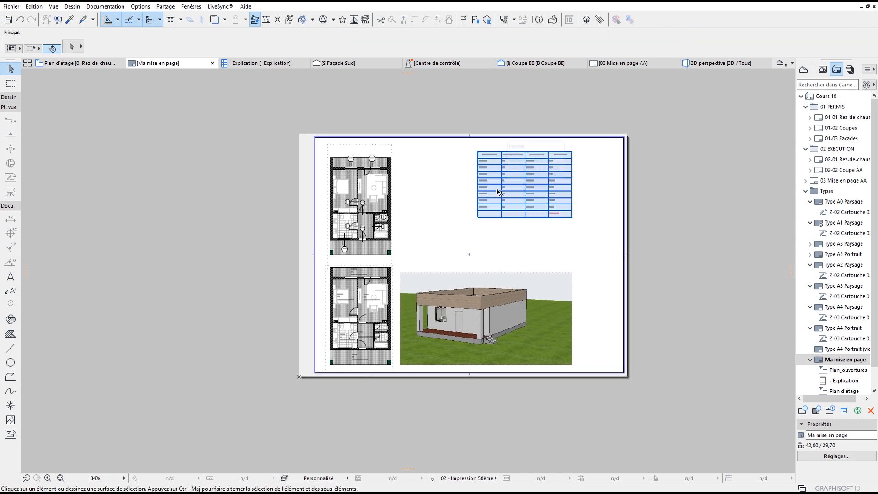
pyautogui.click(822, 69)
pyautogui.click(831, 243)
pyautogui.moveTo(539, 229); pyautogui.dragTo(541, 229)
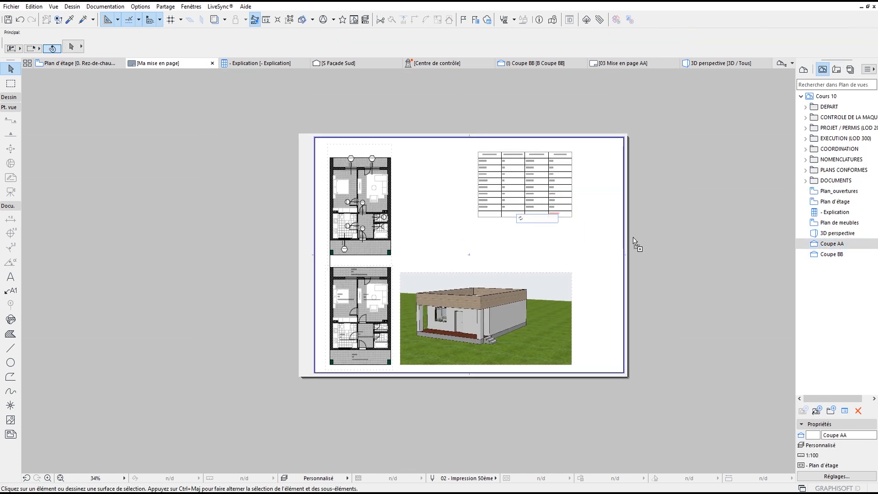
pyautogui.scroll(4, 562, 235)
pyautogui.moveTo(831, 254); pyautogui.dragTo(633, 330)
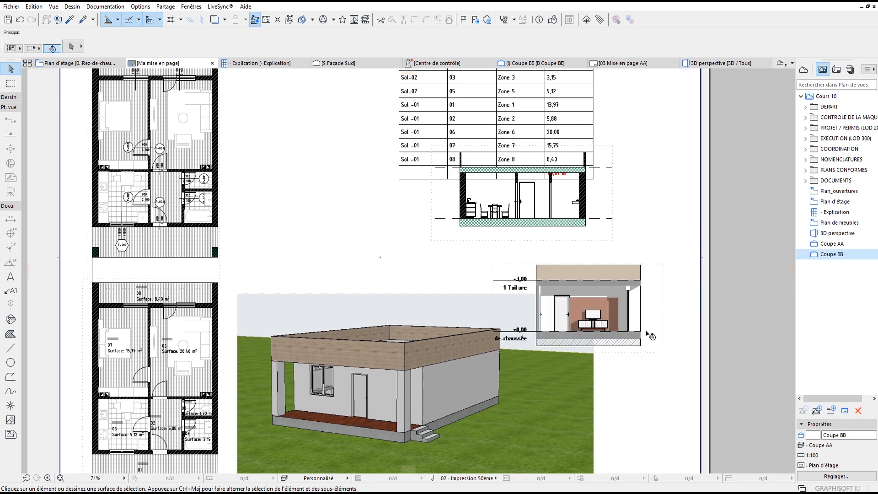
# Crop the right and left sides of the Coupe BB drawing close to the section, removing the level labels.
pyautogui.scroll(4, 577, 325)
pyautogui.scroll(4, 580, 364)
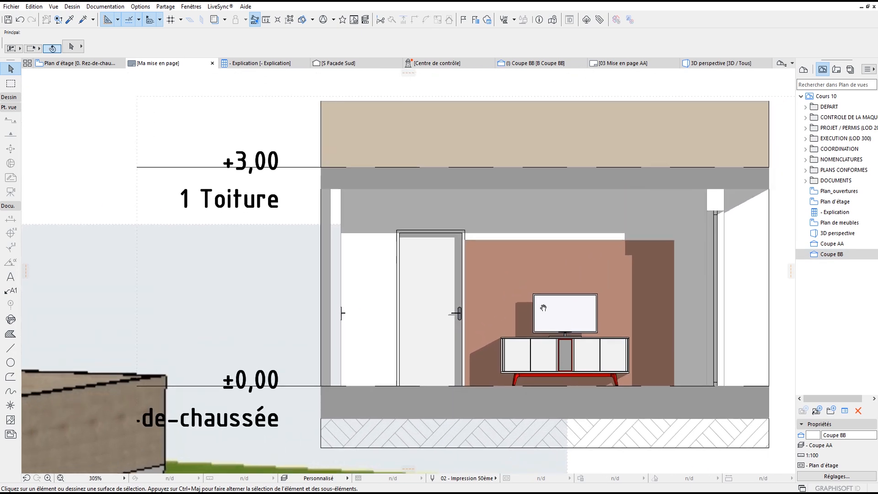
pyautogui.click(585, 257)
pyautogui.scroll(-6, 558, 296)
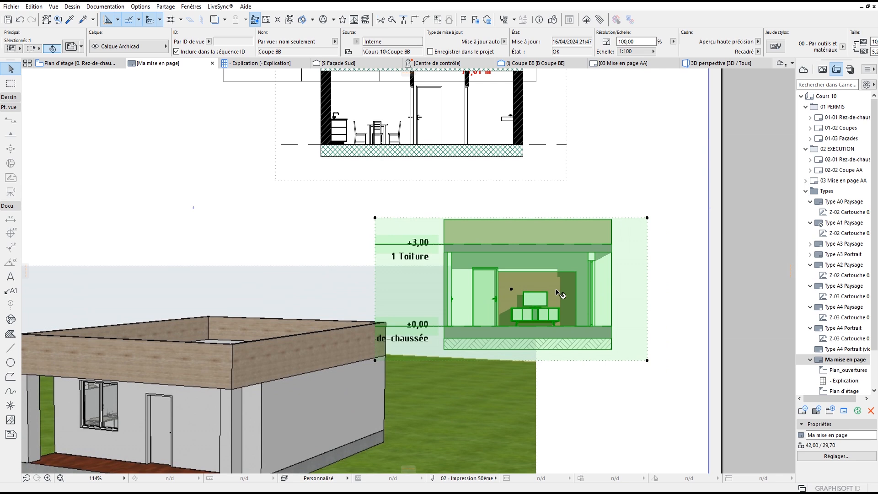
pyautogui.click(638, 260)
pyautogui.click(615, 258)
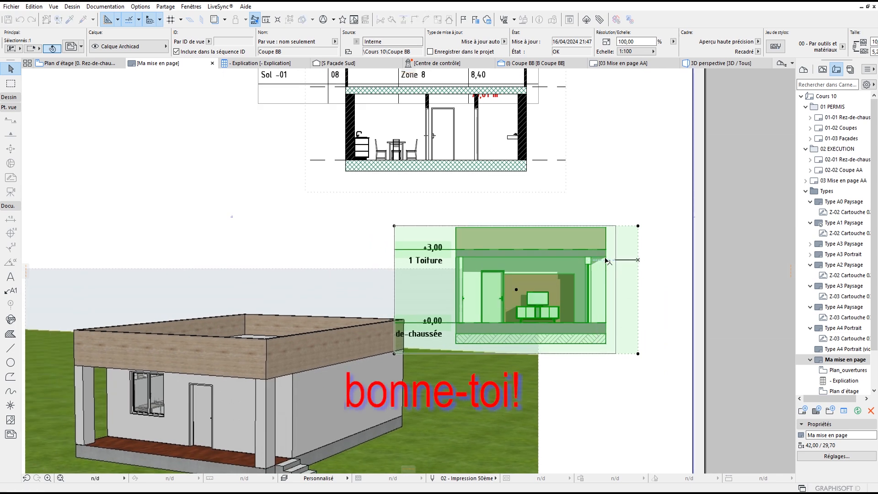
pyautogui.click(395, 275)
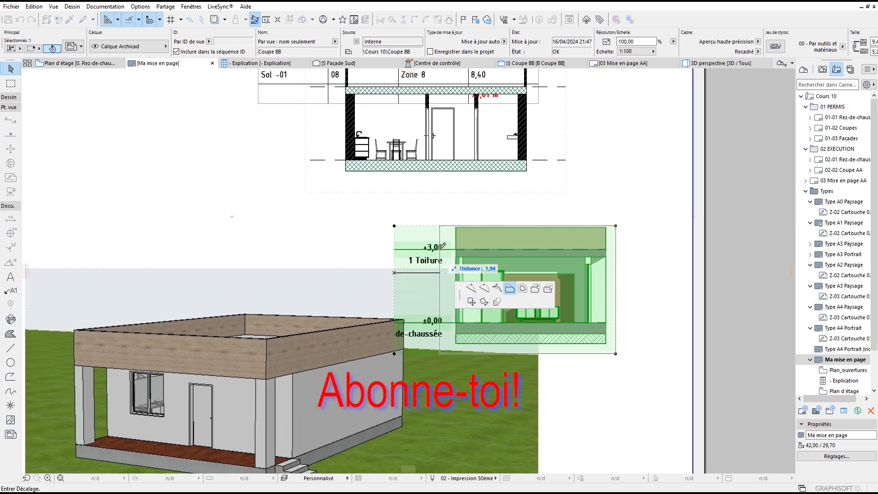
pyautogui.scroll(4, 448, 235)
pyautogui.scroll(-6, 453, 217)
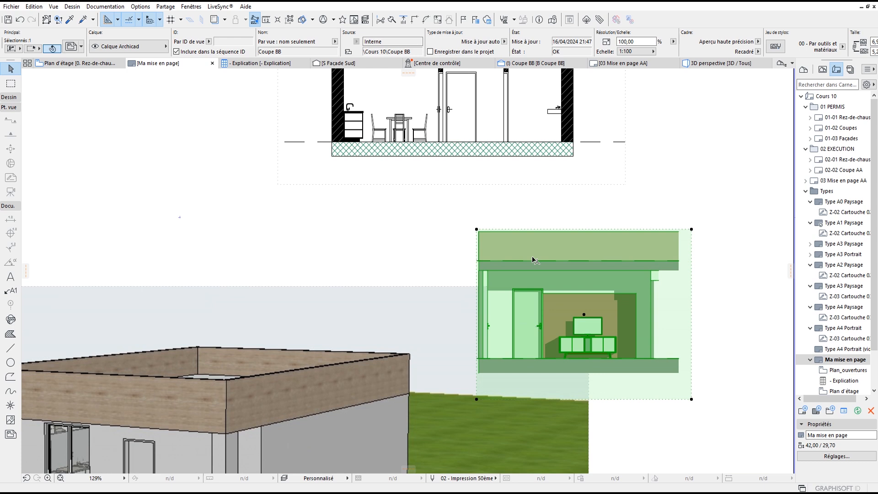
# Move Coupe AA between the upper floor plan and the schedule, and Coupe BB directly below it.
pyautogui.scroll(-4, 510, 261)
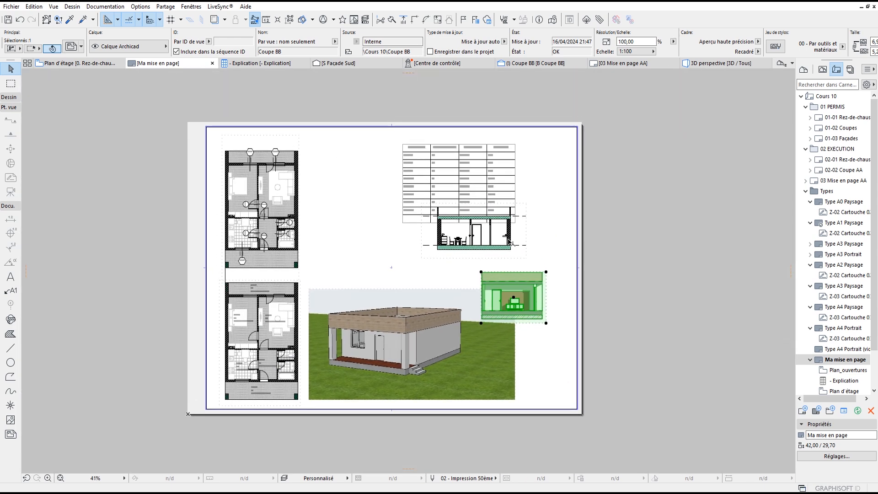
pyautogui.click(478, 240)
pyautogui.moveTo(472, 237); pyautogui.dragTo(355, 185)
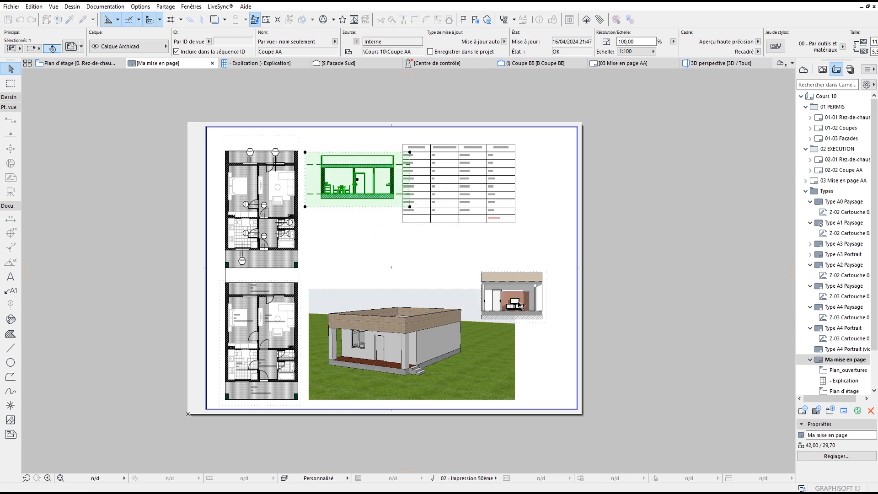
pyautogui.click(520, 305)
pyautogui.moveTo(520, 305)
pyautogui.mouseDown()
pyautogui.moveTo(389, 249)
pyautogui.moveTo(359, 250)
pyautogui.mouseUp()
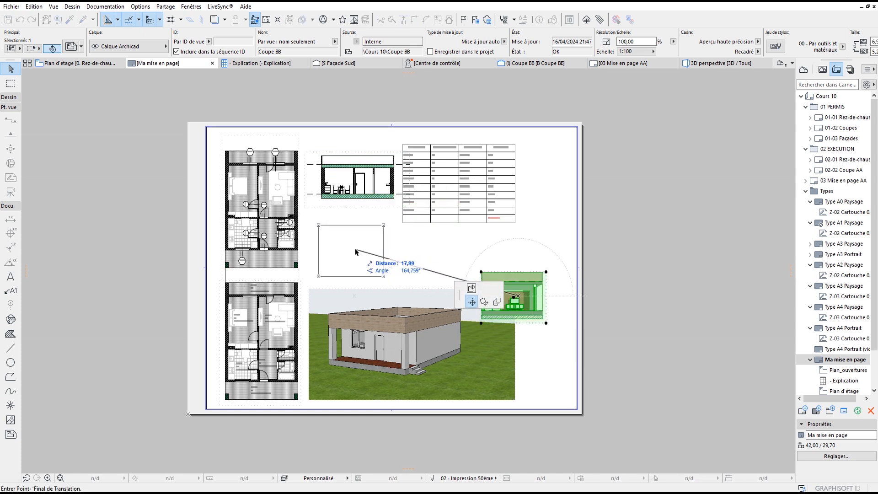
pyautogui.click(361, 252)
# Move the Explication schedule horizontally to the right, clear of the Coupe AA drawing.
pyautogui.click(470, 178)
pyautogui.click(458, 183)
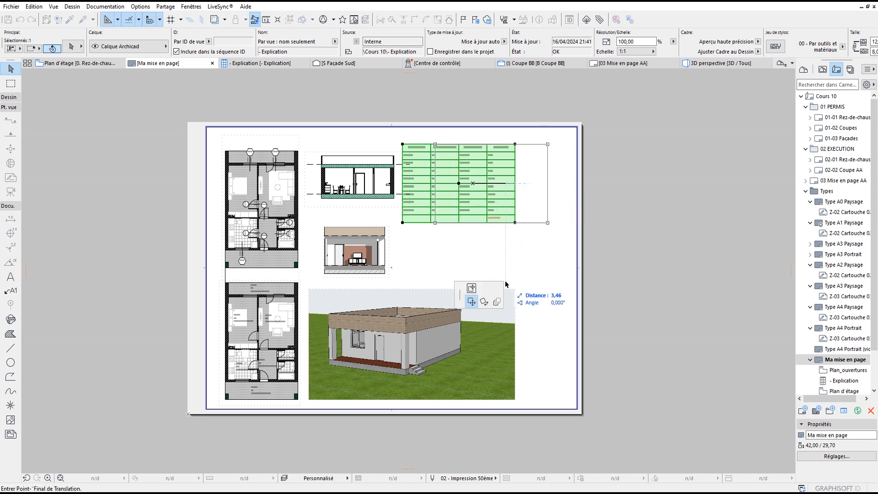
pyautogui.click(487, 251)
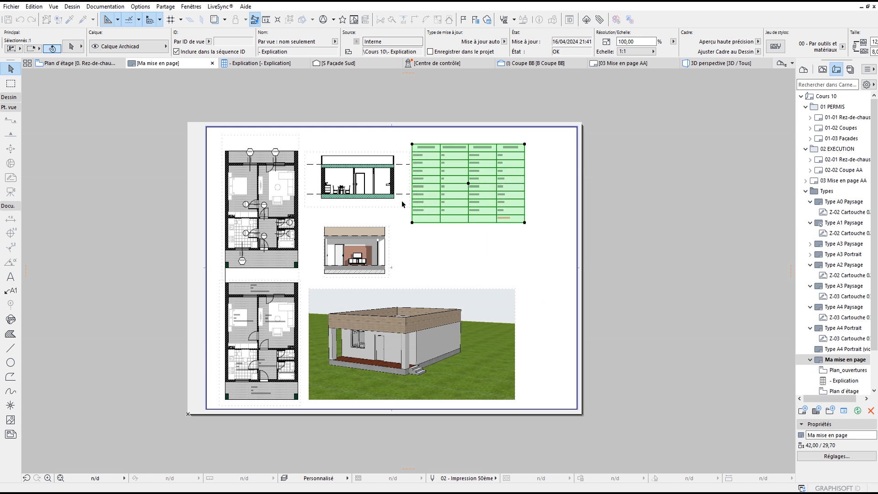
# Open the source view of the Coupe BB drawing in a new tab and show the saved views list.
pyautogui.scroll(5, 402, 200)
pyautogui.click(437, 335)
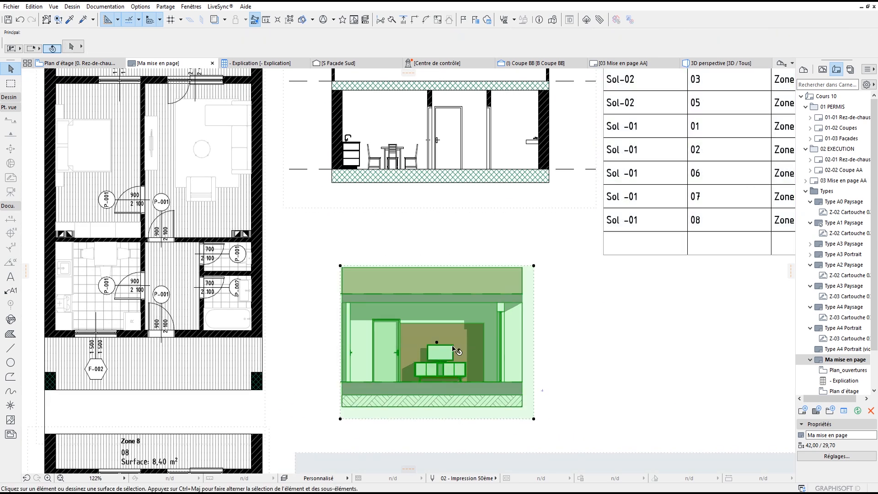
pyautogui.rightClick(463, 274)
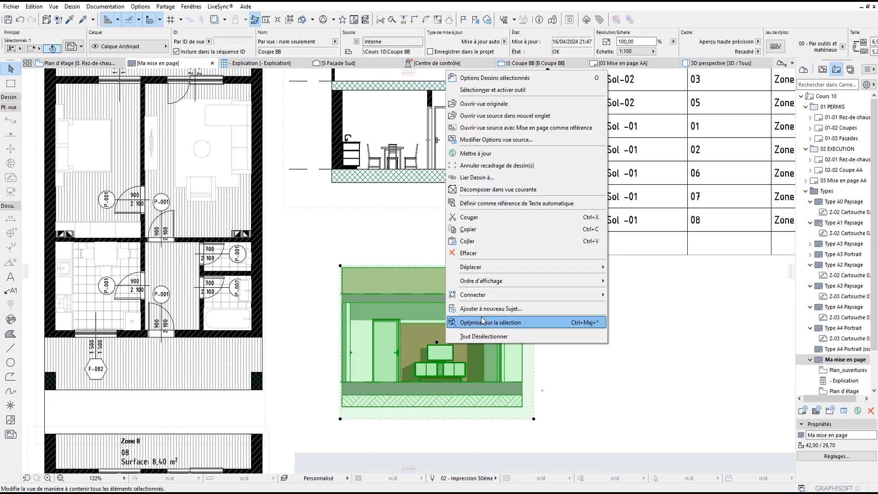
pyautogui.click(473, 115)
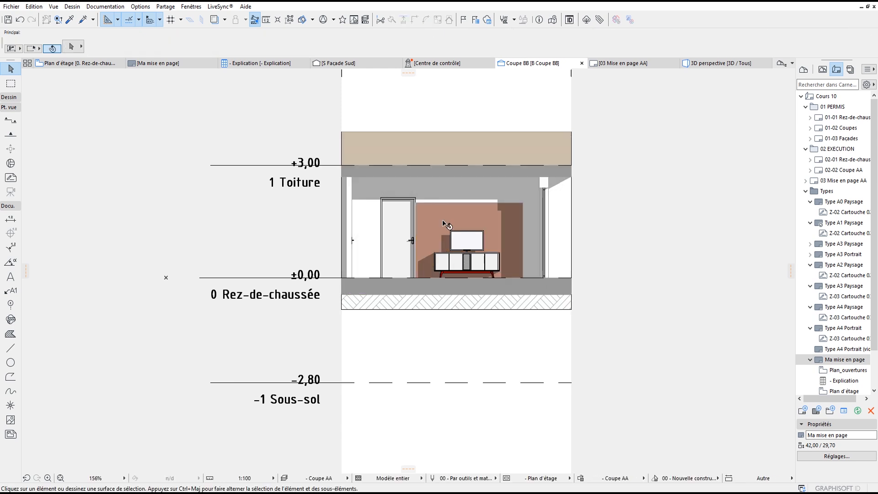
pyautogui.click(421, 194)
pyautogui.click(632, 190)
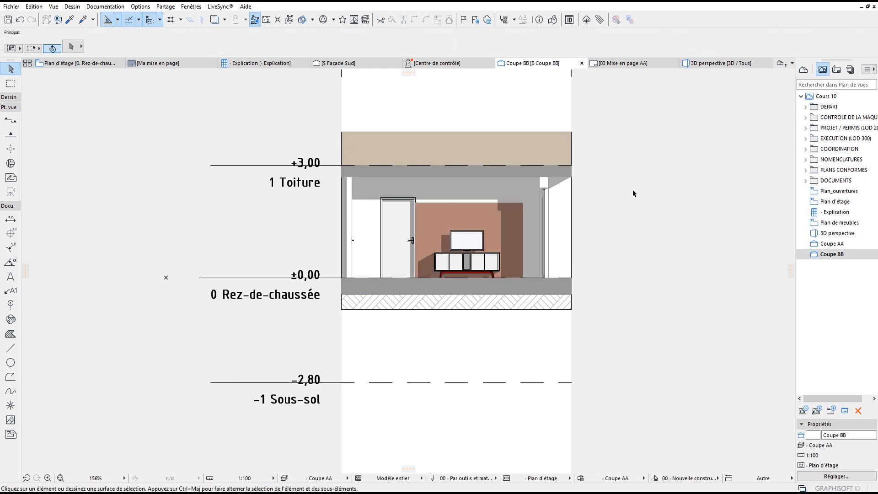
# Review the fill options for uncut elements in the Coupe BB section's model appearance settings.
pyautogui.rightClick(522, 70)
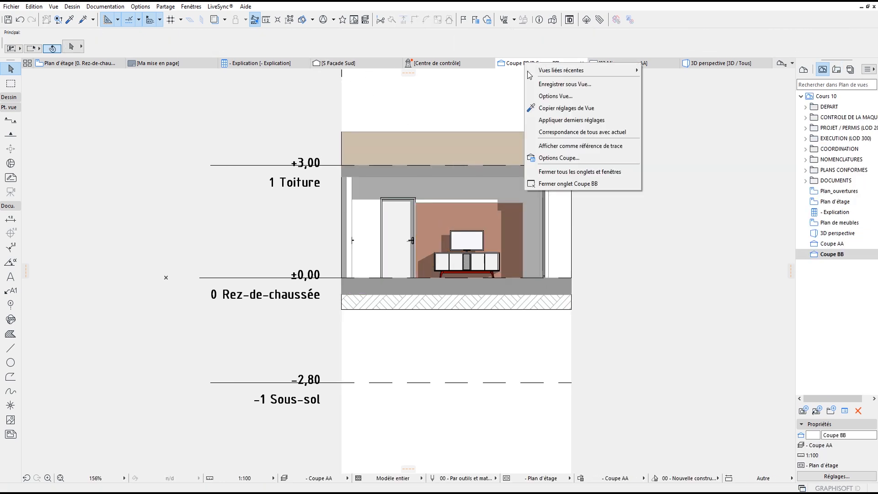
pyautogui.click(544, 157)
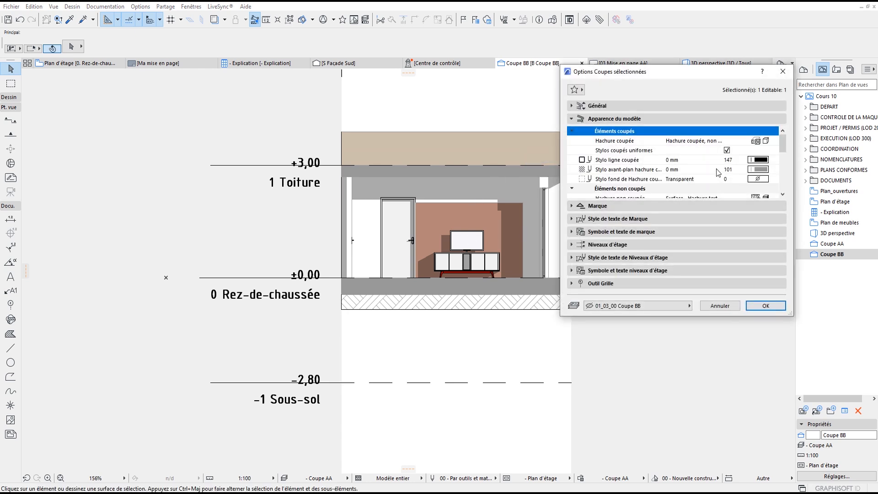
pyautogui.scroll(2, 768, 176)
pyautogui.click(773, 169)
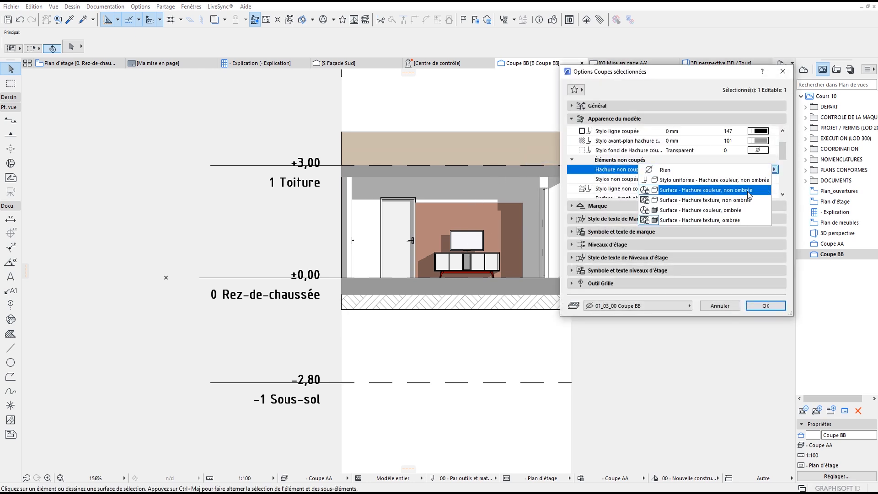
pyautogui.press('Escape')
pyautogui.press('Escape')
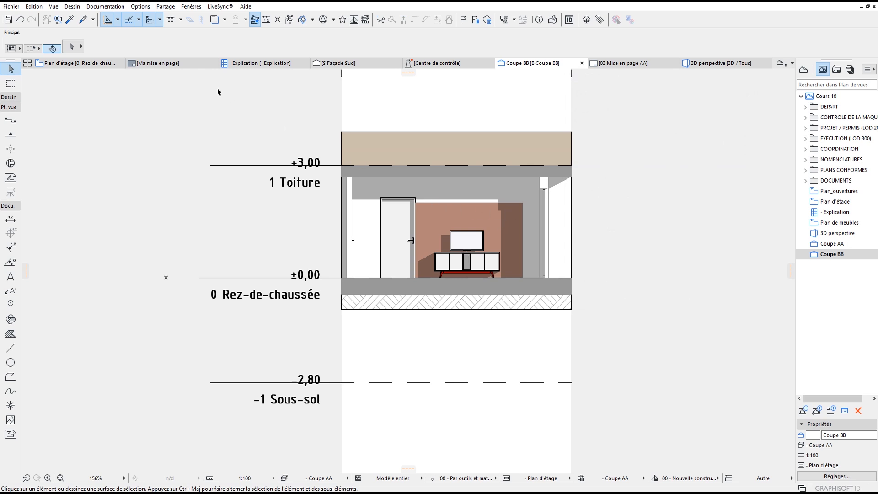
# On Plan d'étage, enable the -111 surface override on the remaining faces of the thin wall lining the partition between rooms 06 and 07.
pyautogui.click(80, 64)
pyautogui.scroll(5, 404, 117)
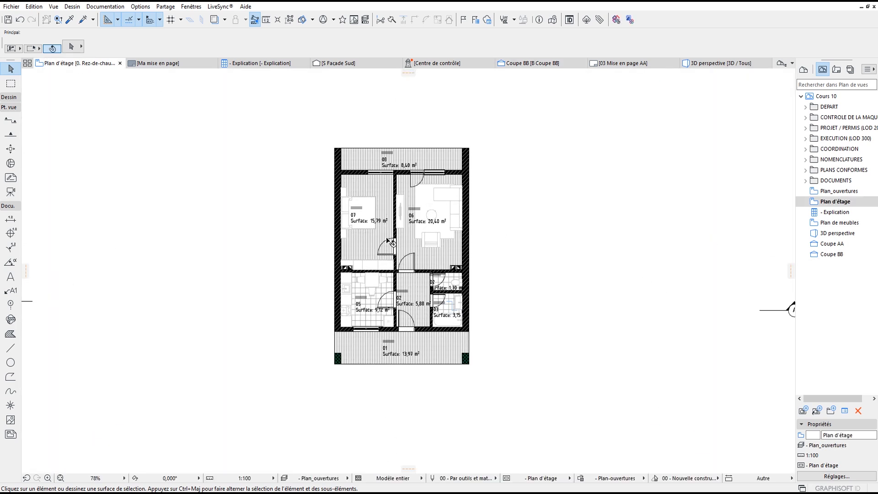
pyautogui.scroll(6, 405, 118)
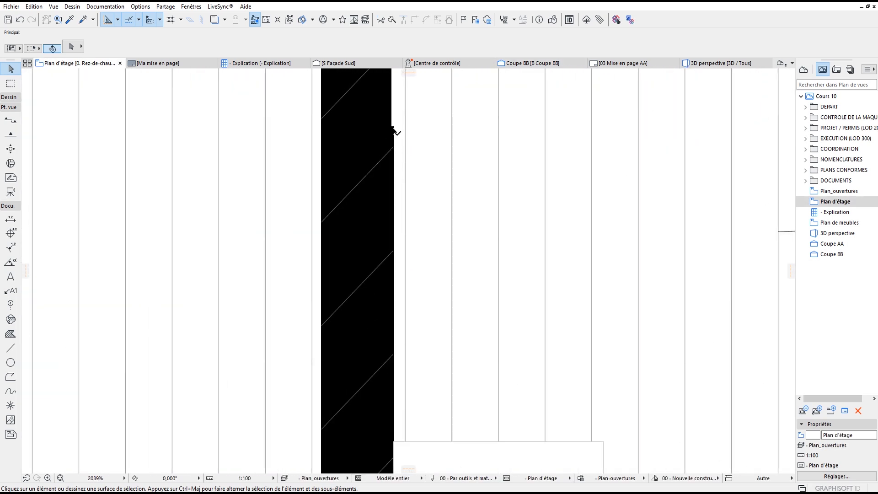
pyautogui.click(393, 131)
pyautogui.hotkey('ctrl', 't')
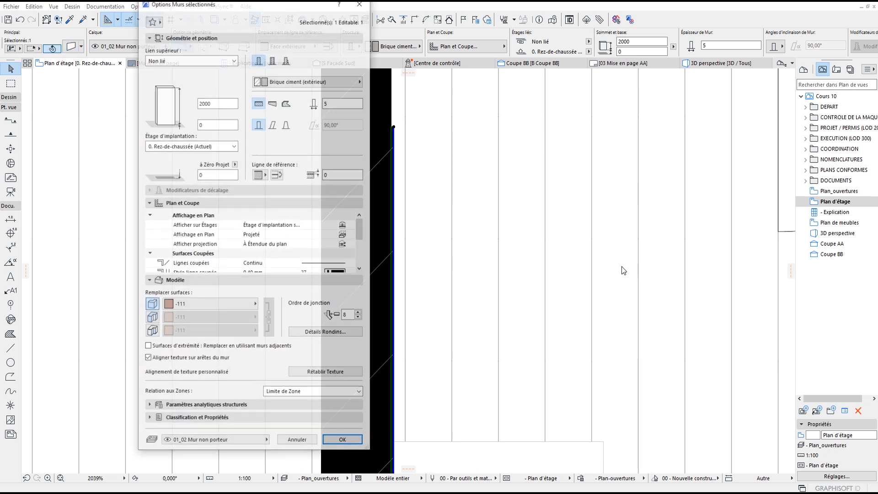
pyautogui.click(154, 320)
pyautogui.click(152, 330)
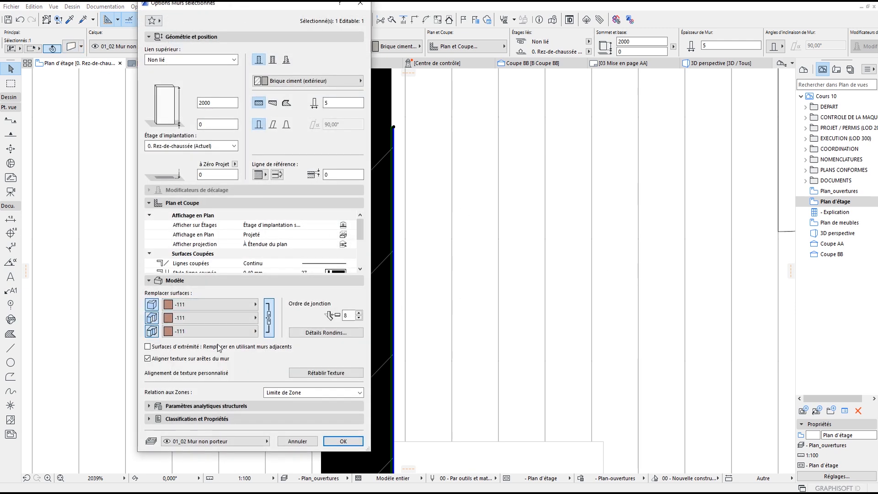
pyautogui.click(351, 445)
pyautogui.scroll(-5, 439, 241)
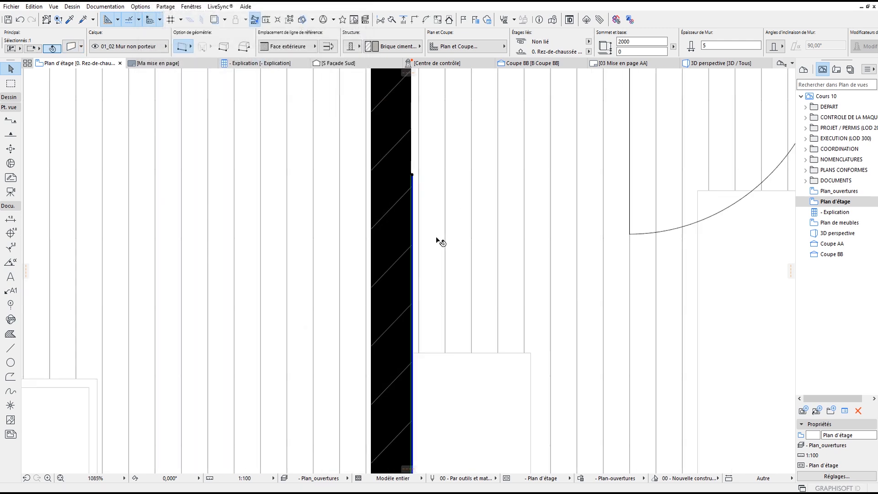
# Return to Coupe BB and check the texture and cover fill of the -111 surface in the surface attributes.
pyautogui.click(534, 63)
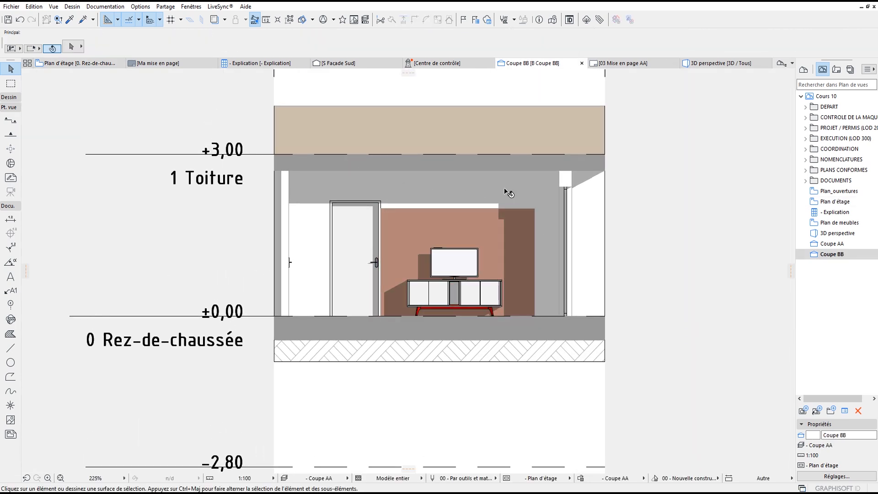
pyautogui.click(140, 6)
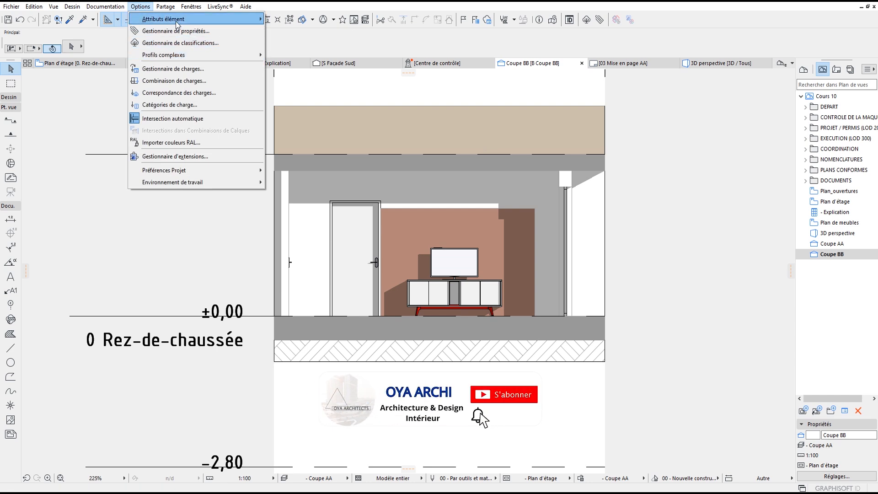
pyautogui.click(221, 190)
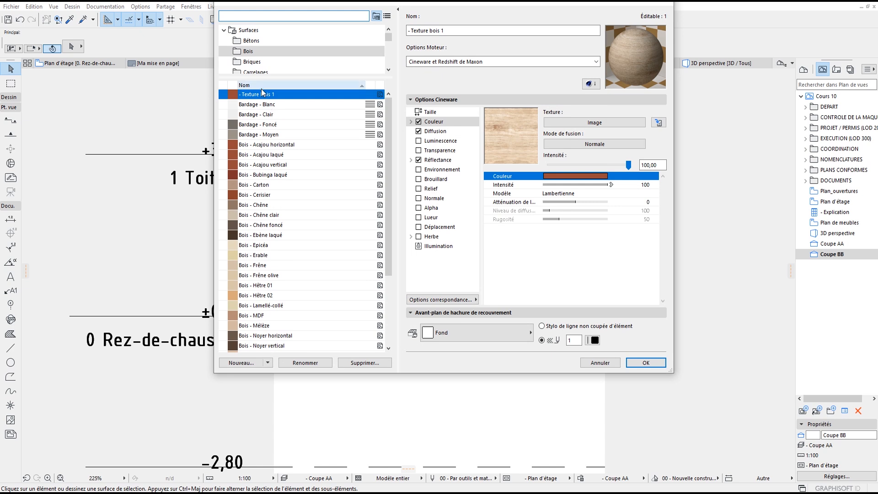
pyautogui.write('-')
pyautogui.click(252, 48)
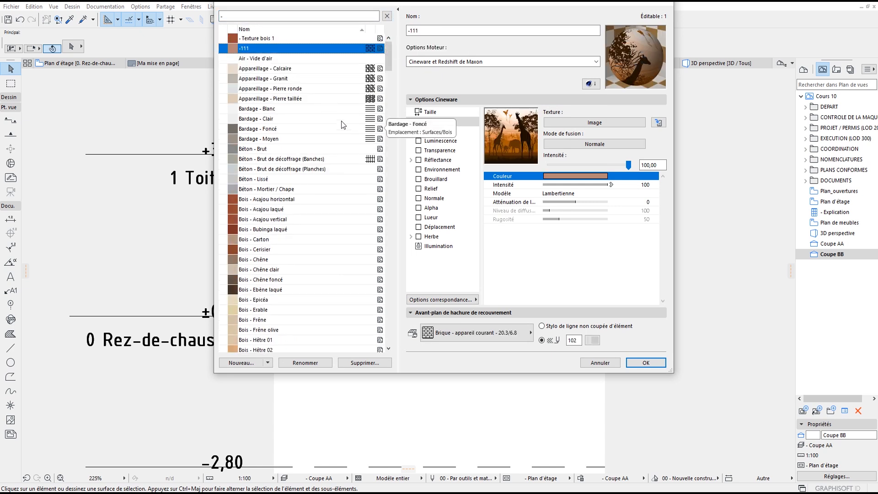
pyautogui.click(645, 362)
# Check the surface override assigned to the accent wall behind the television in Coupe BB.
pyautogui.click(517, 226)
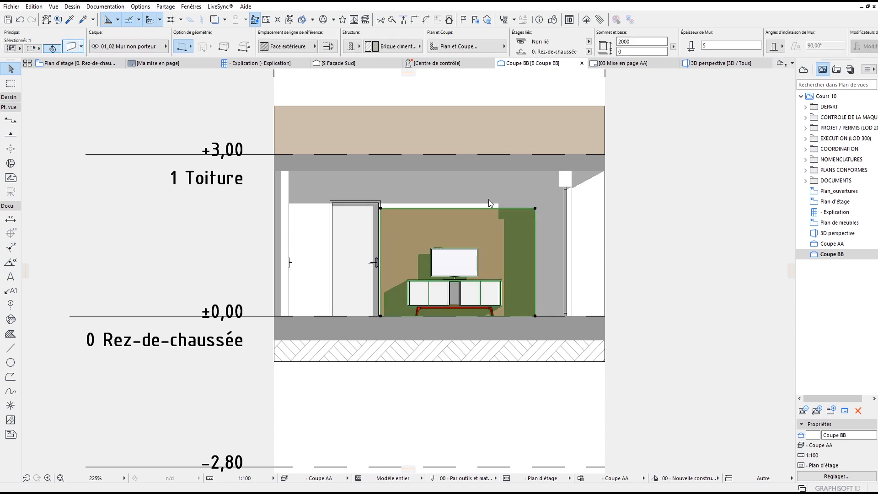
pyautogui.hotkey('ctrl', 't')
pyautogui.click(244, 306)
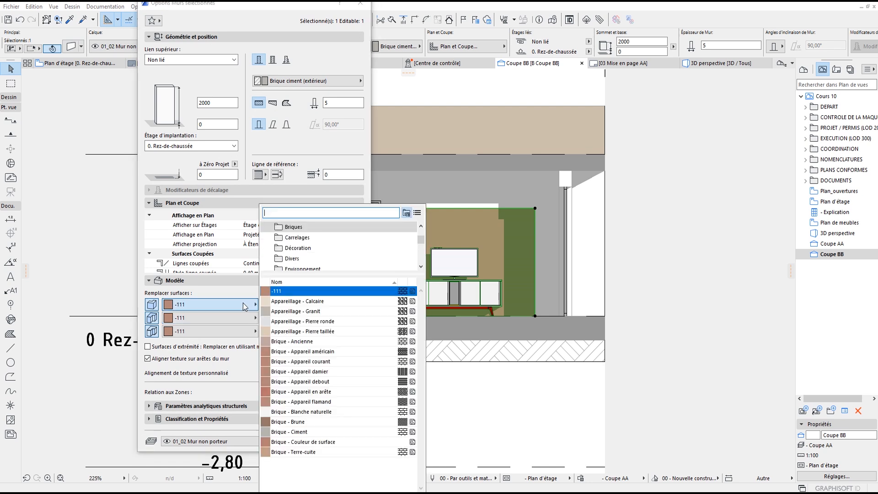
pyautogui.press('Escape')
pyautogui.press('Escape')
pyautogui.press('Escape')
pyautogui.middleClick(540, 161)
pyautogui.middleClick(541, 162)
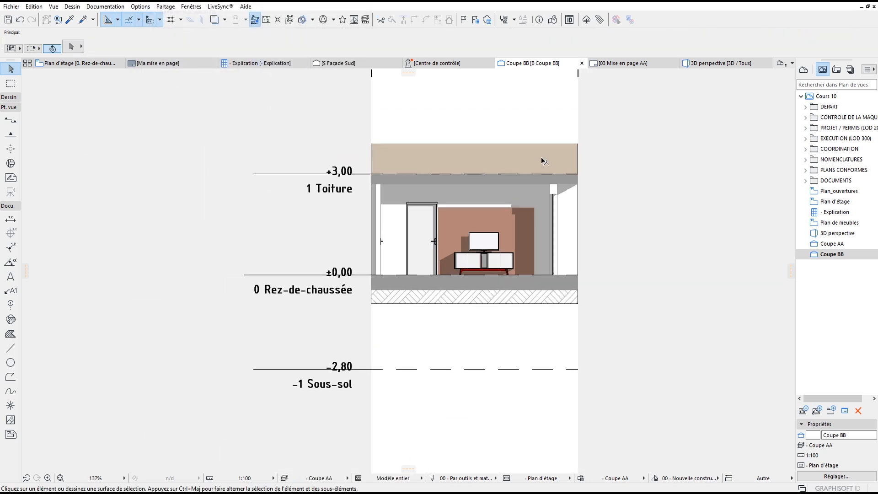
pyautogui.scroll(1, 533, 181)
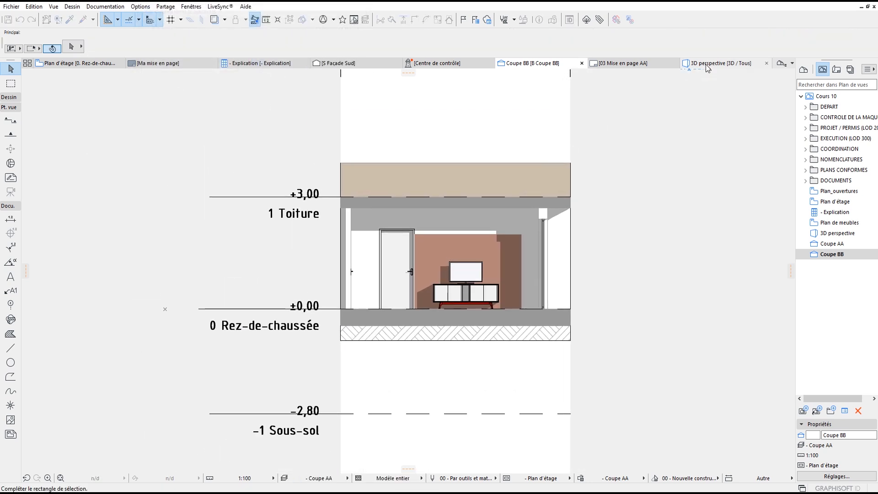
# Open the saved 3D perspective view and limit the storeys shown in 3D to 0. Rez-de-chaussée.
pyautogui.click(706, 65)
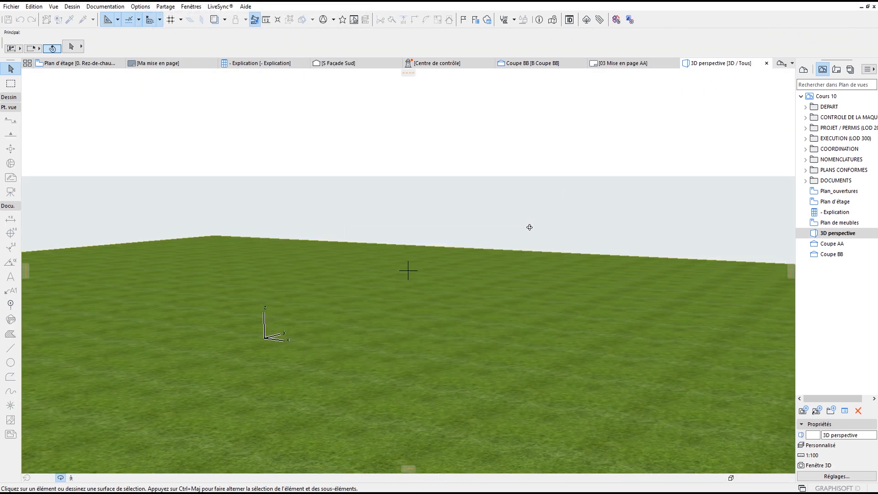
pyautogui.doubleClick(828, 234)
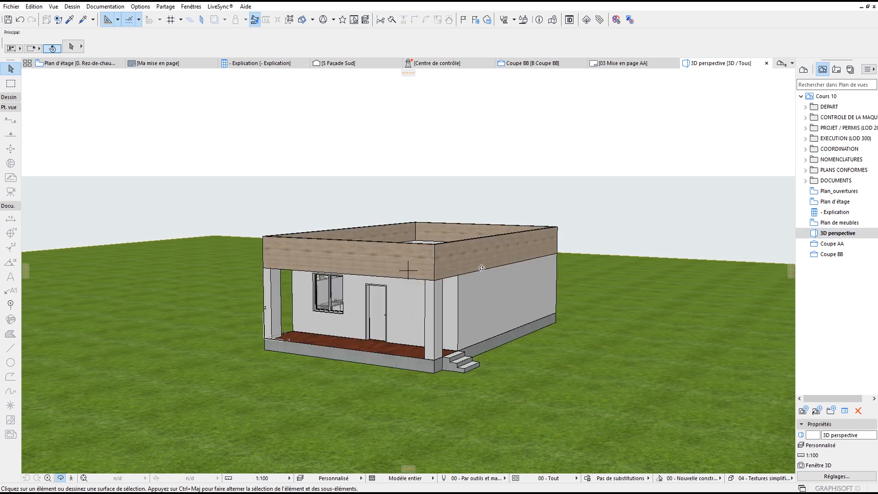
pyautogui.hotkey('ctrl', 'shift', 'F5')
pyautogui.click(377, 91)
pyautogui.click(505, 368)
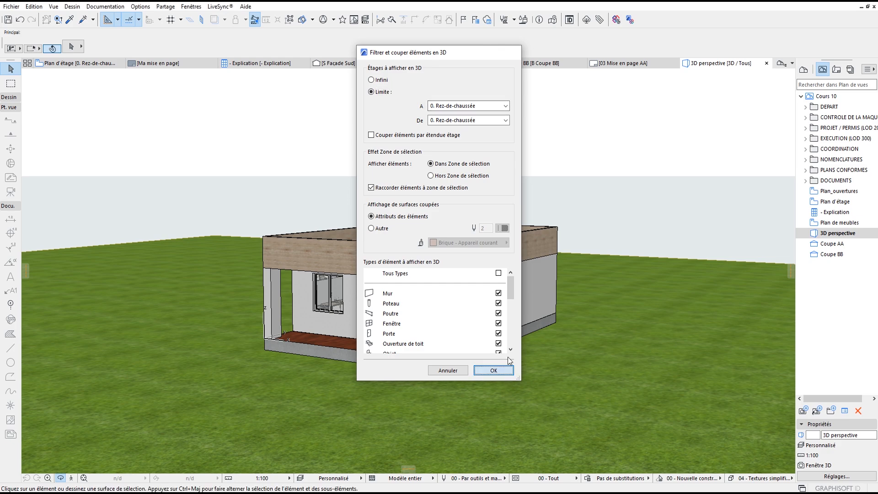
# Inspect the texture on the wall behind the television from above in the 3D perspective.
pyautogui.scroll(3, 496, 269)
pyautogui.keyDown('shift'); pyautogui.moveTo(496, 268); pyautogui.dragTo(331, 346, button='middle'); pyautogui.keyUp('shift')
pyautogui.scroll(3, 492, 267)
pyautogui.scroll(3, 576, 267)
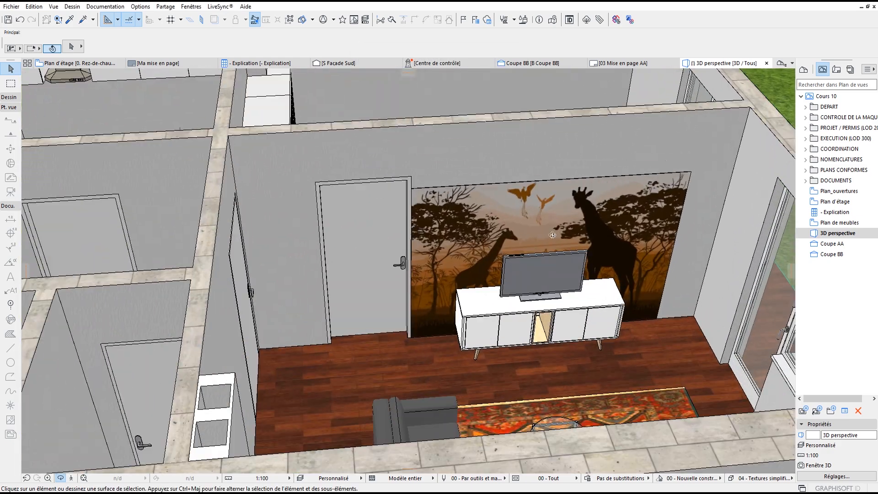
pyautogui.scroll(-3, 554, 219)
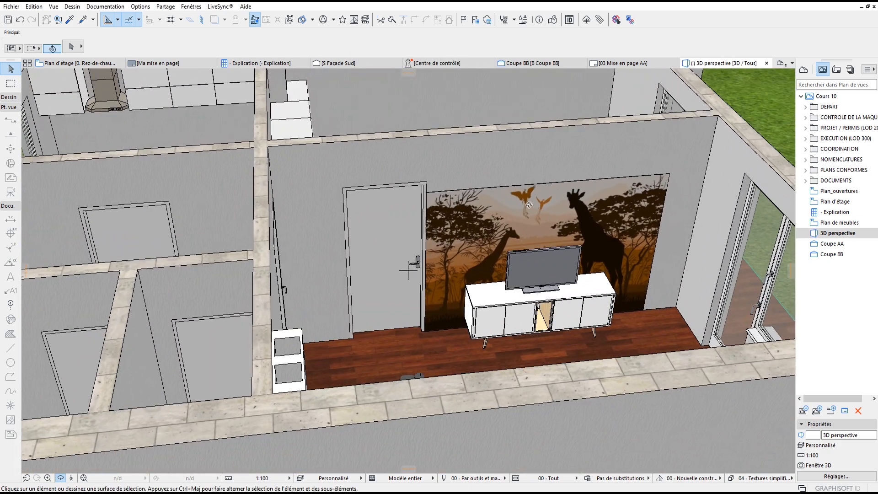
# Return to Coupe BB and set its graphic override combination to Pas de substitutions.
pyautogui.click(530, 63)
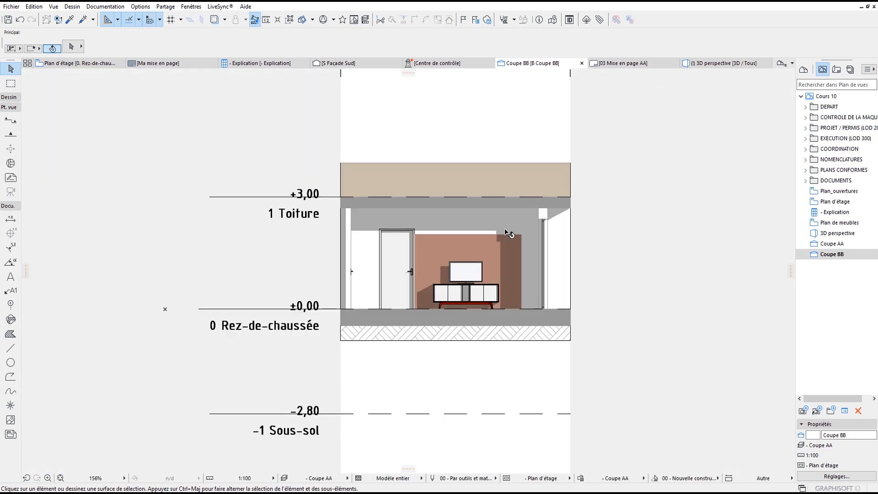
pyautogui.scroll(1, 416, 164)
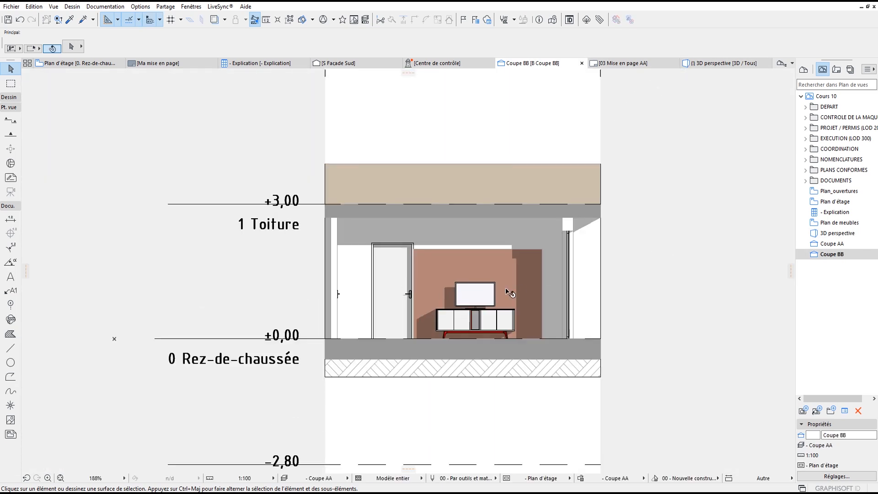
pyautogui.scroll(2, 509, 293)
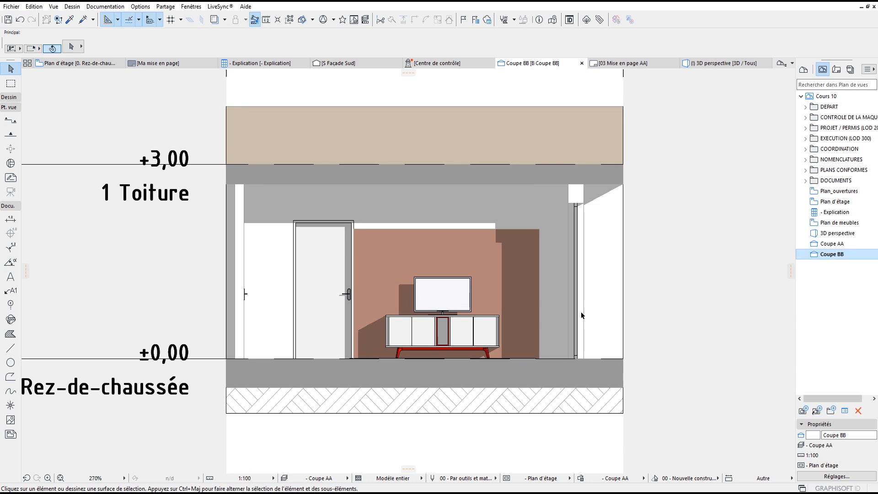
pyautogui.click(615, 478)
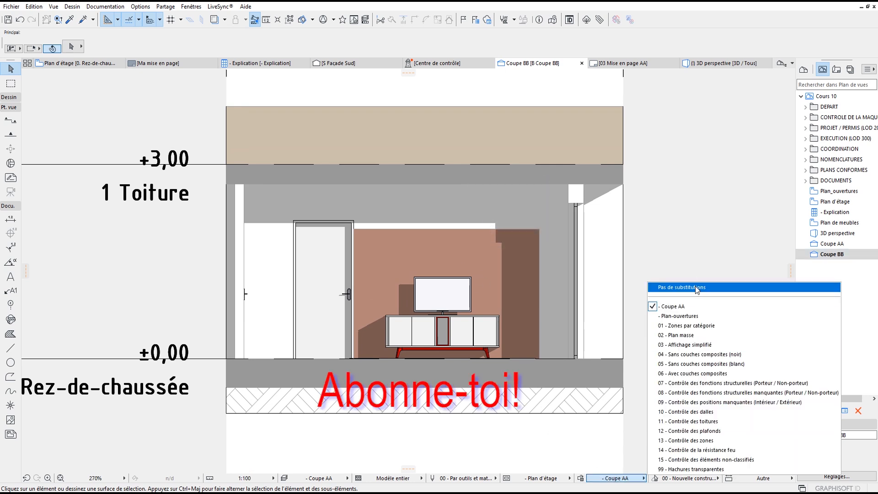
pyautogui.click(697, 288)
# Redefine the saved Coupe BB view with the current window settings.
pyautogui.moveTo(452, 198); pyautogui.dragTo(414, 200, button='middle')
pyautogui.rightClick(835, 257)
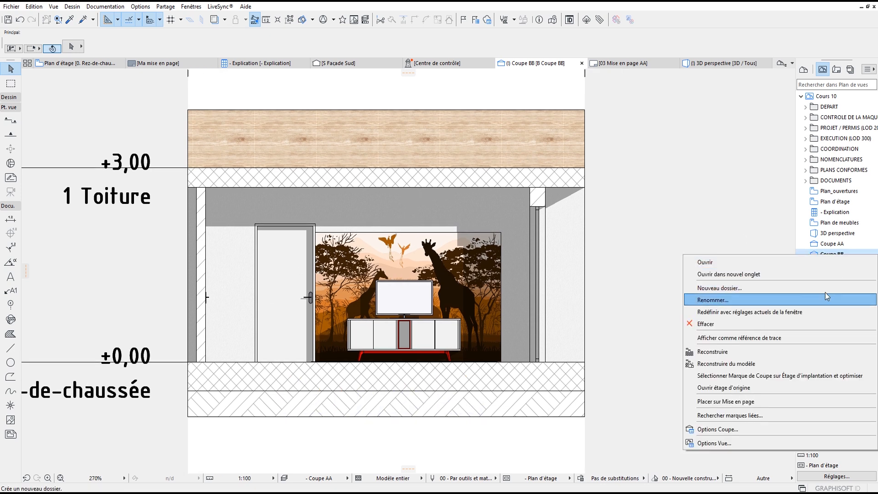
pyautogui.click(823, 307)
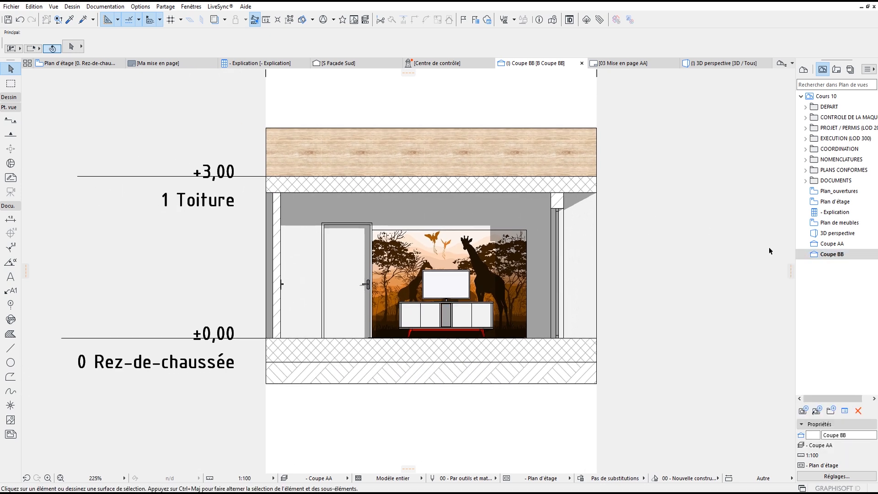
pyautogui.rightClick(818, 261)
pyautogui.click(823, 310)
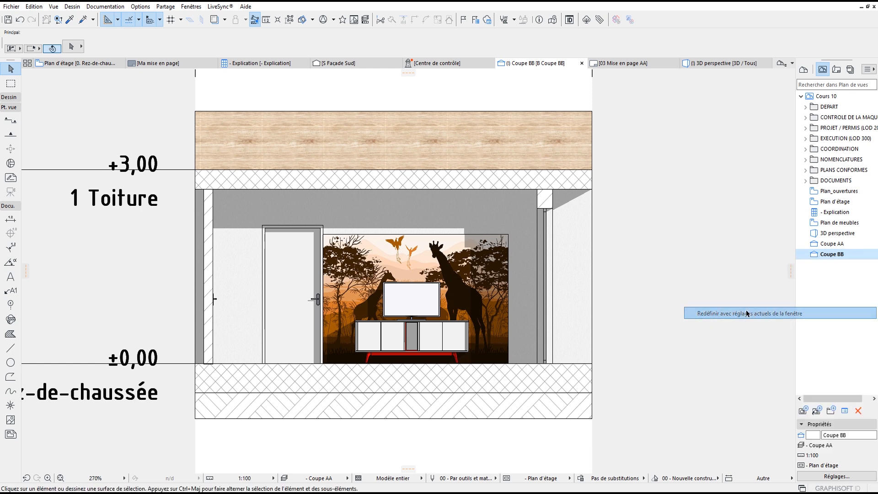
# On the Ma mise en page layout, enlarge the Coupe BB drawing proportionally to about 124 %.
pyautogui.click(160, 64)
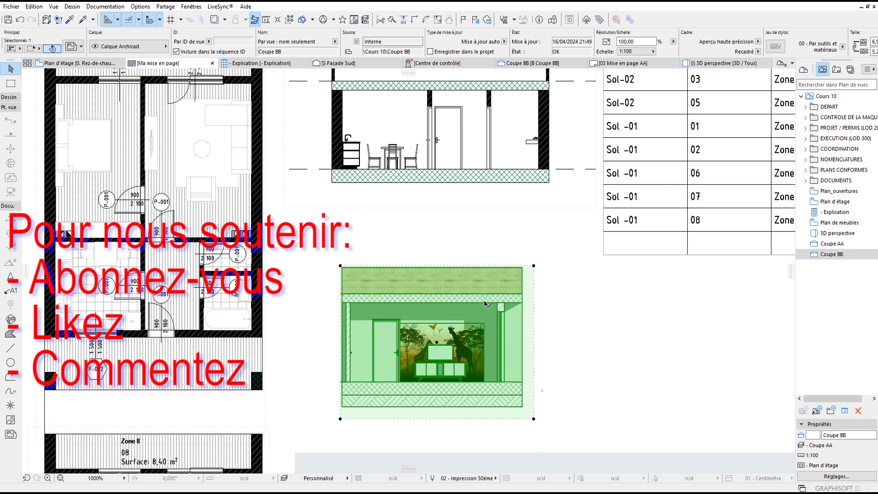
pyautogui.click(535, 265)
pyautogui.click(510, 302)
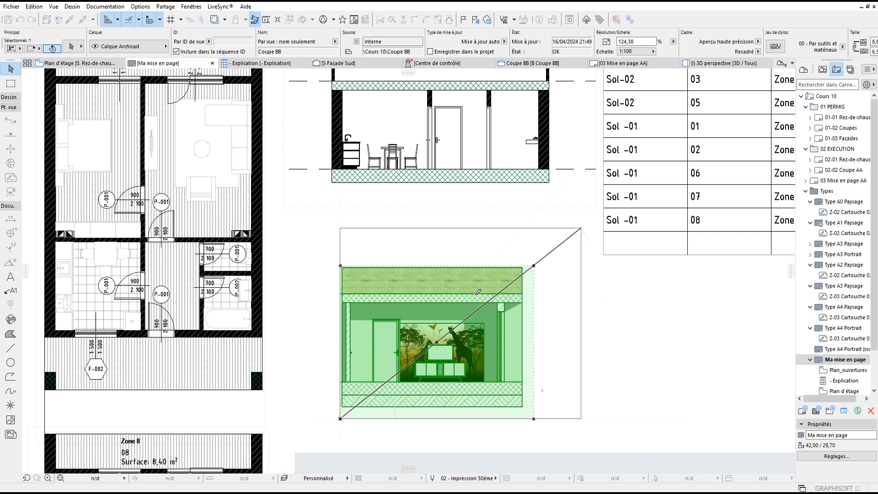
pyautogui.click(478, 291)
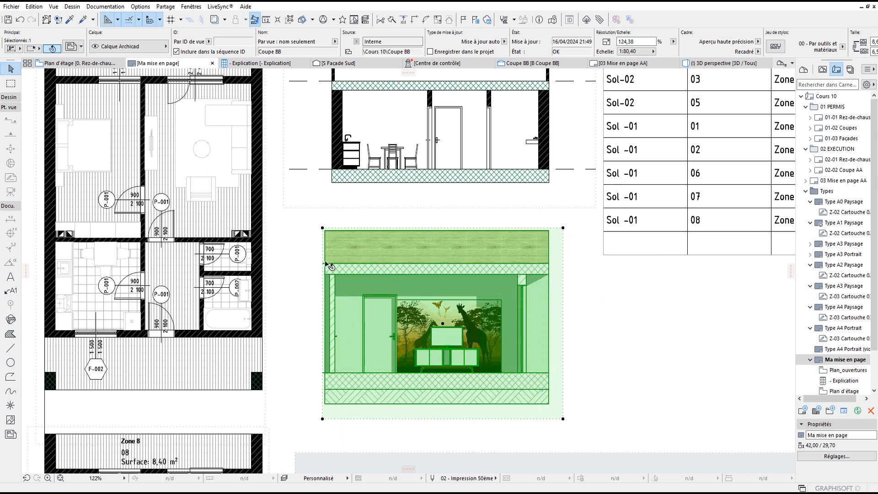
# Move the Coupe BB drawing horizontally so its left edge lines up with the left edge of Coupe AA above.
pyautogui.scroll(5, 327, 265)
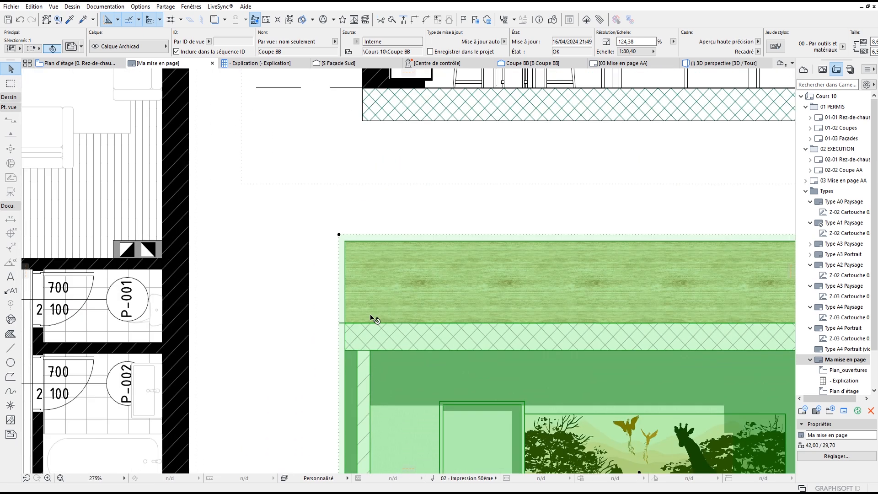
pyautogui.scroll(-1, 373, 319)
pyautogui.click(377, 357)
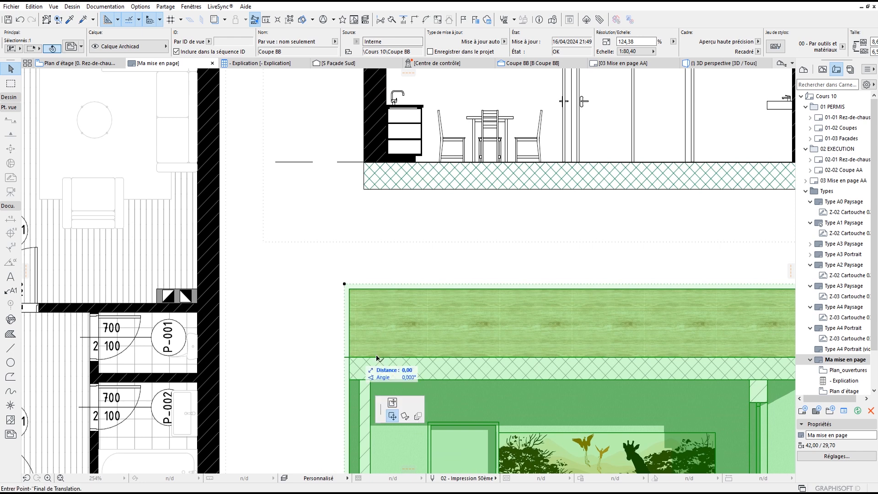
pyautogui.click(363, 190)
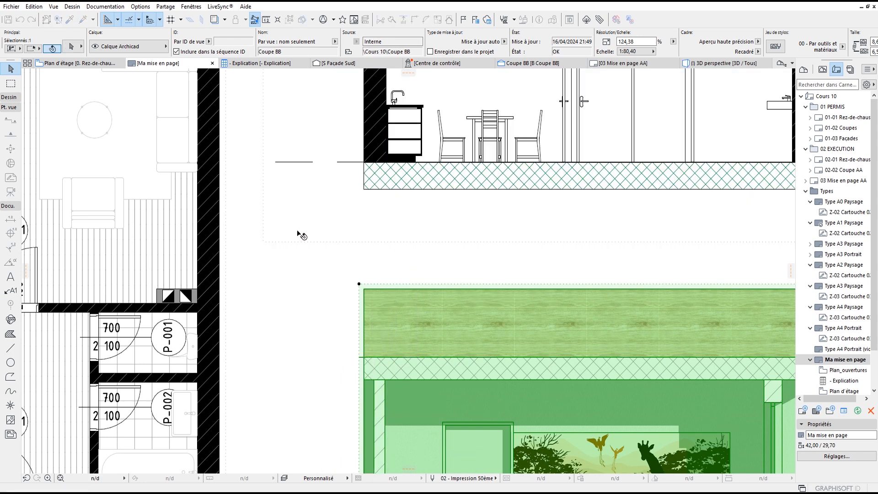
# Move the Coupe AA drawing vertically so its top edge lines up with the top edge of the upper floor plan.
pyautogui.scroll(-5, 297, 233)
pyautogui.moveTo(533, 281); pyautogui.dragTo(531, 286, button='middle')
pyautogui.press('Escape')
pyautogui.scroll(-4, 437, 262)
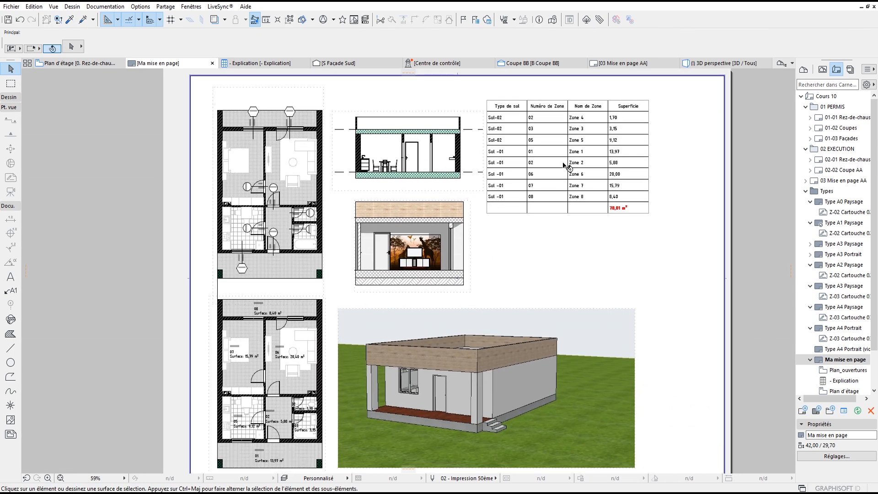
pyautogui.click(593, 145)
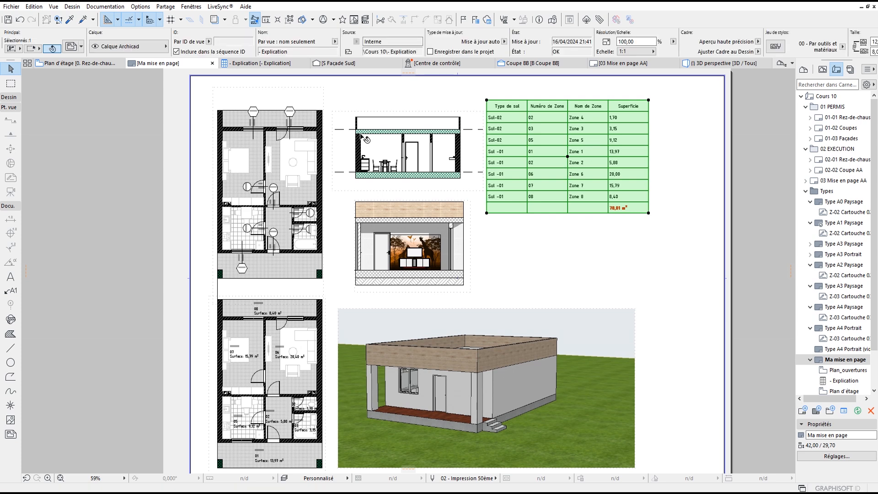
pyautogui.click(347, 115)
pyautogui.scroll(4, 346, 107)
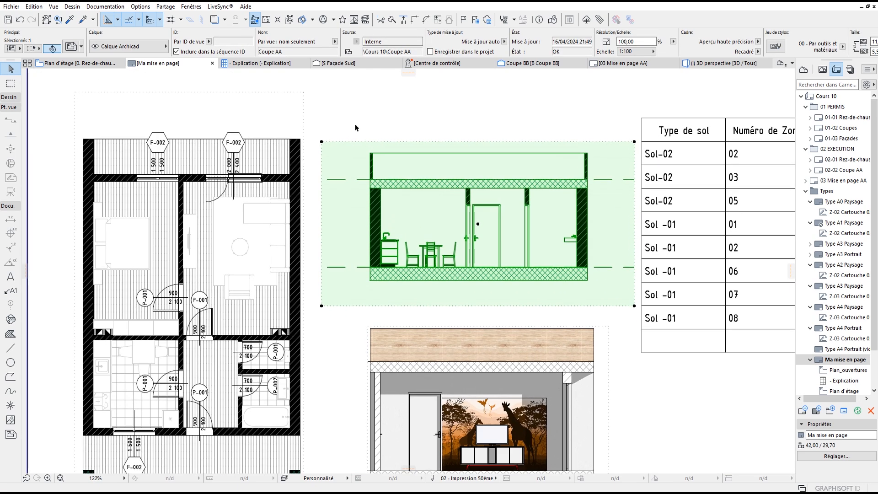
pyautogui.scroll(4, 355, 124)
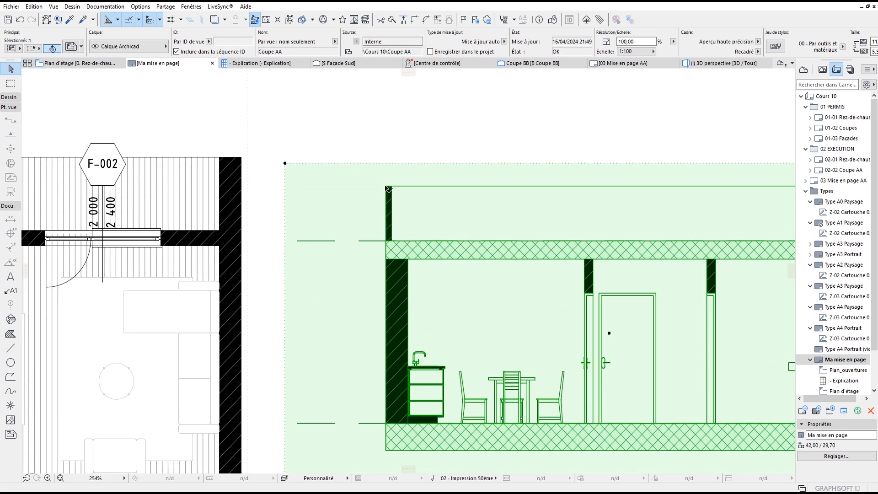
pyautogui.click(385, 186)
pyautogui.keyDown('shift'); pyautogui.click(241, 157); pyautogui.keyUp('shift')
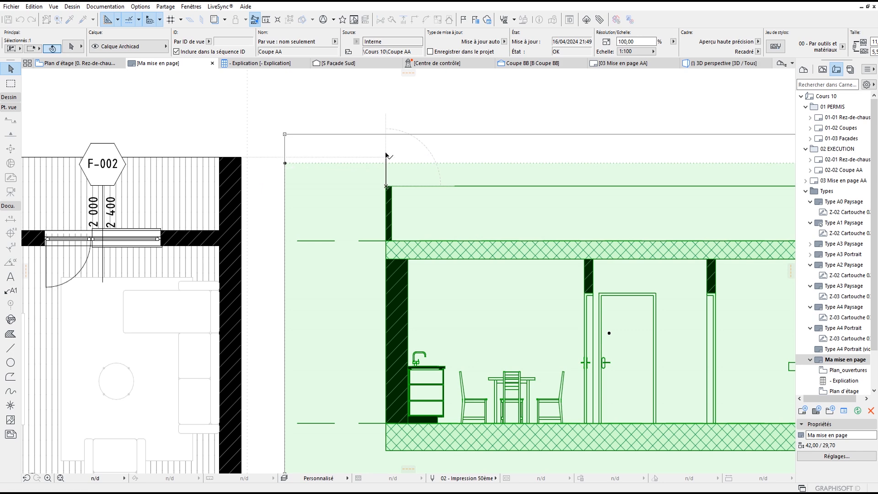
pyautogui.click(385, 156)
pyautogui.scroll(-8, 385, 155)
# Move the zone schedule down until its top lines up with Coupe AA, and shift it horizontally to the right, away from the section.
pyautogui.click(447, 228)
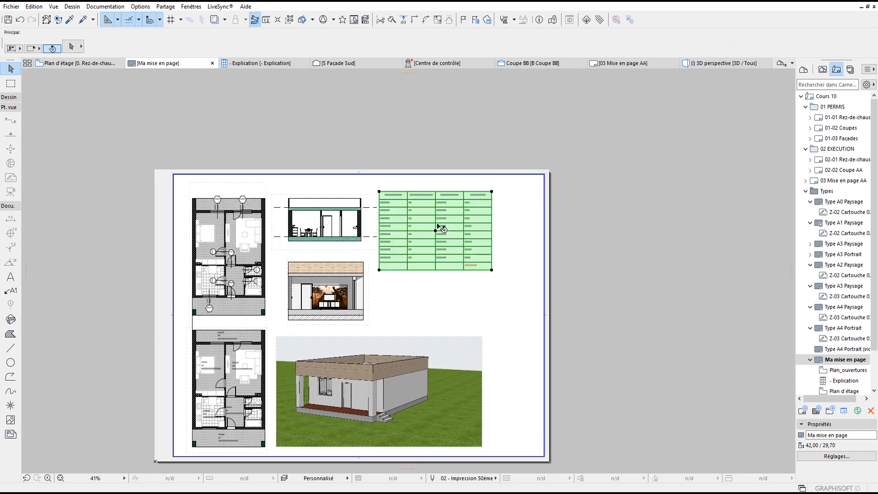
pyautogui.scroll(5, 412, 214)
pyautogui.click(323, 158)
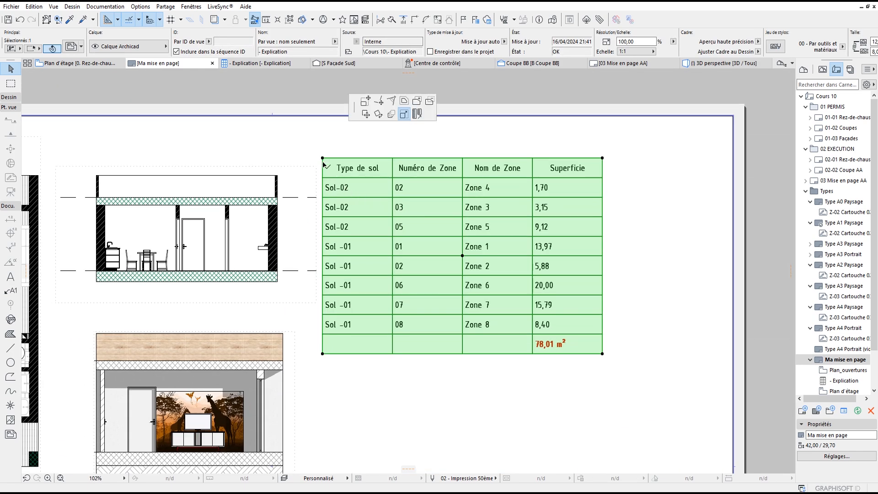
pyautogui.click(471, 301)
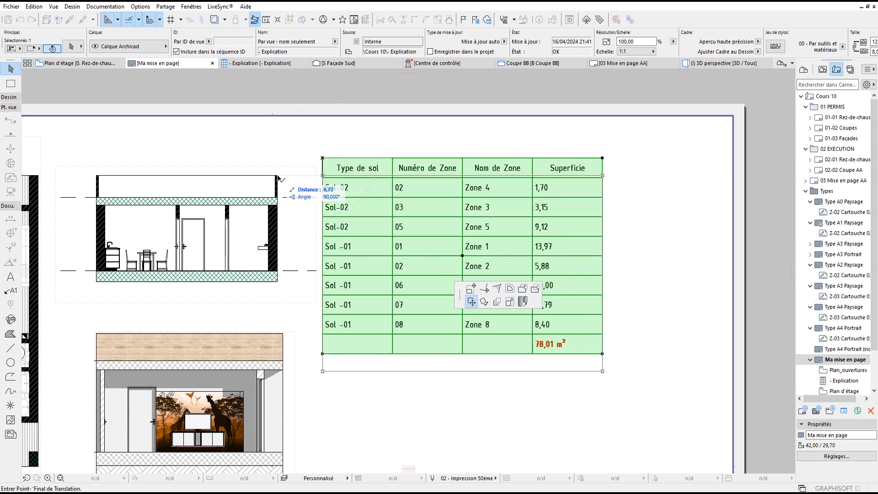
pyautogui.scroll(-3, 320, 142)
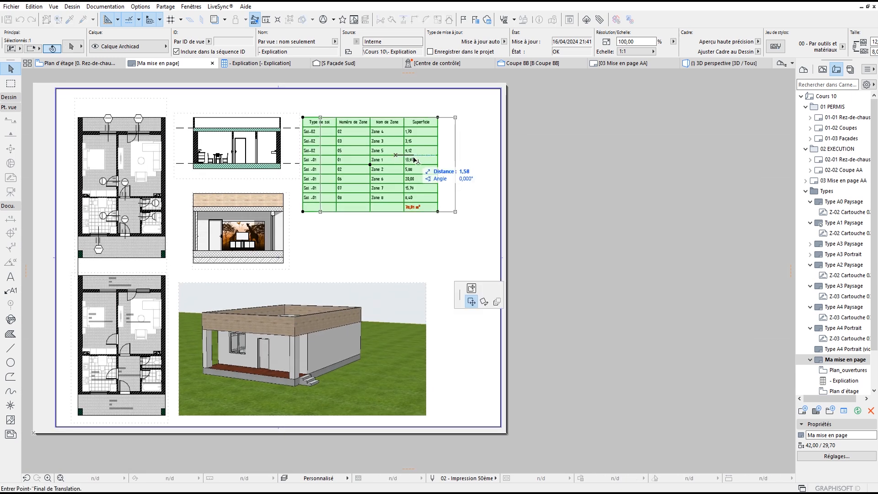
pyautogui.click(419, 160)
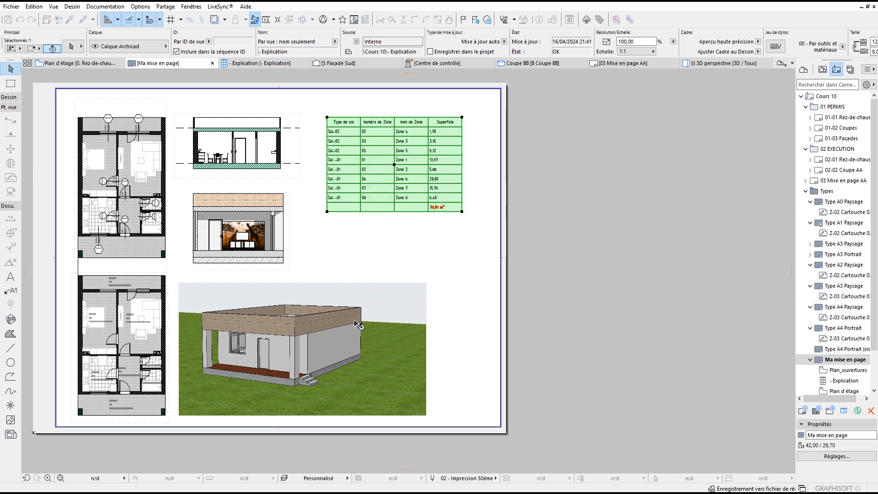
# Move the 3D perspective drawing horizontally so its right edge lines up with the right edge of the zone schedule.
pyautogui.click(377, 315)
pyautogui.click(377, 315)
pyautogui.press('Escape')
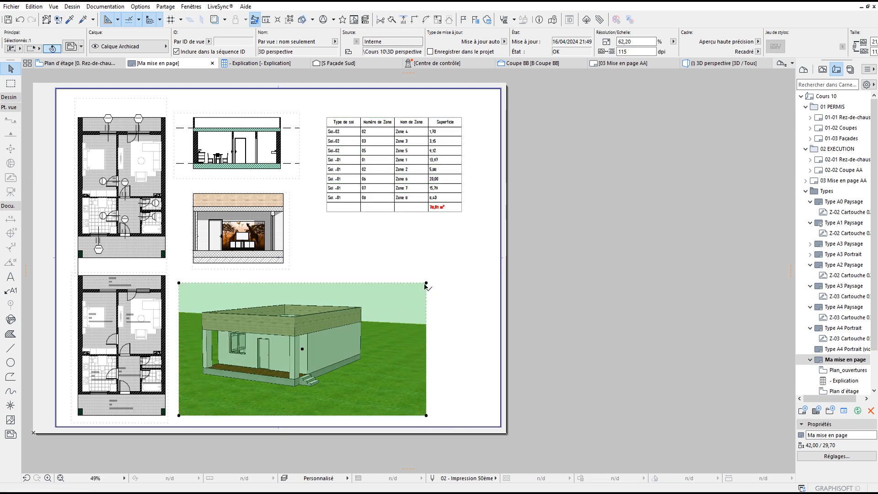
pyautogui.click(426, 283)
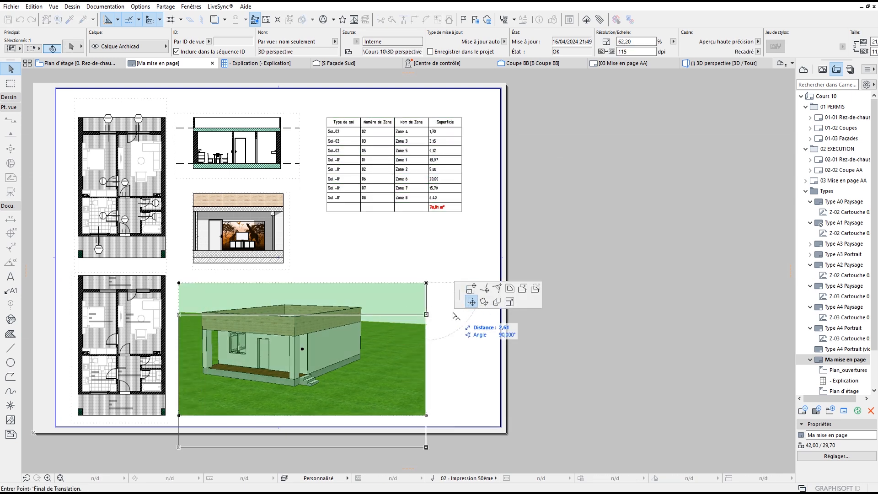
pyautogui.click(462, 214)
pyautogui.click(339, 226)
pyautogui.scroll(-3, 321, 217)
pyautogui.moveTo(301, 204); pyautogui.dragTo(430, 208, button='middle')
pyautogui.scroll(3, 431, 208)
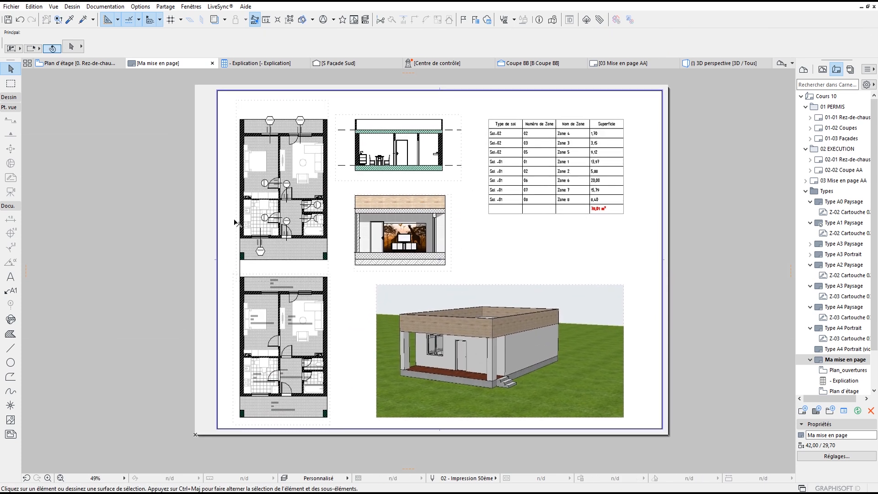
pyautogui.scroll(1, 443, 257)
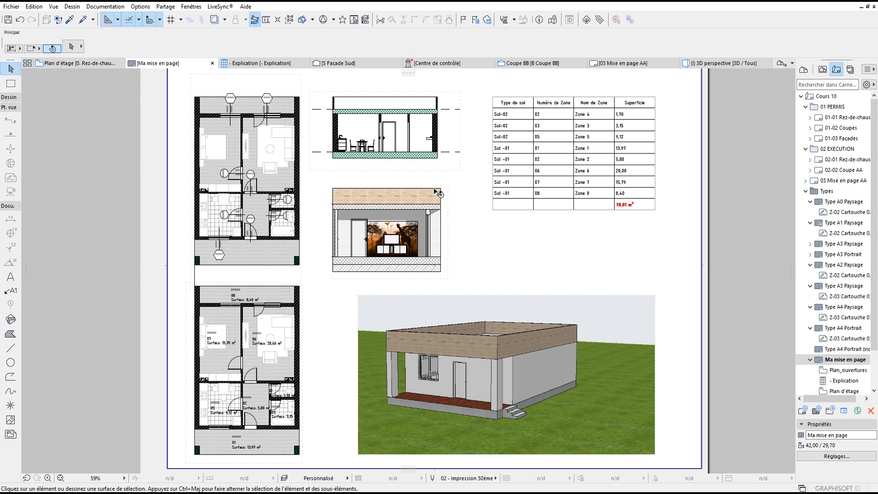
pyautogui.scroll(1, 378, 131)
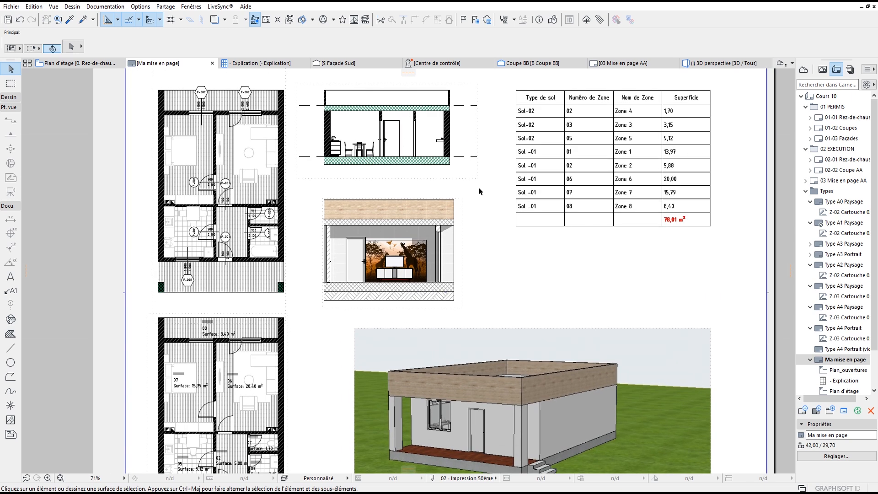
pyautogui.scroll(-2, 441, 165)
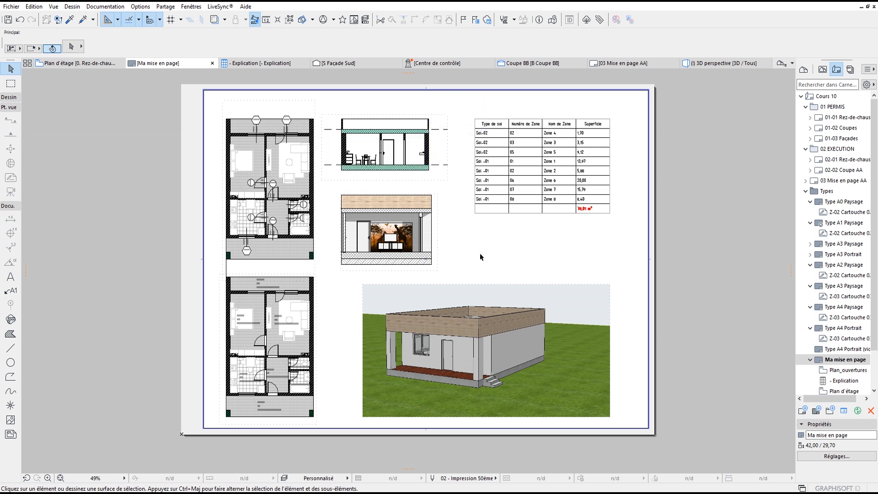
# In the Coupe BB view, check the layer of the terrain strip under the slab and hide the 01_10 Herbe layer.
pyautogui.click(528, 64)
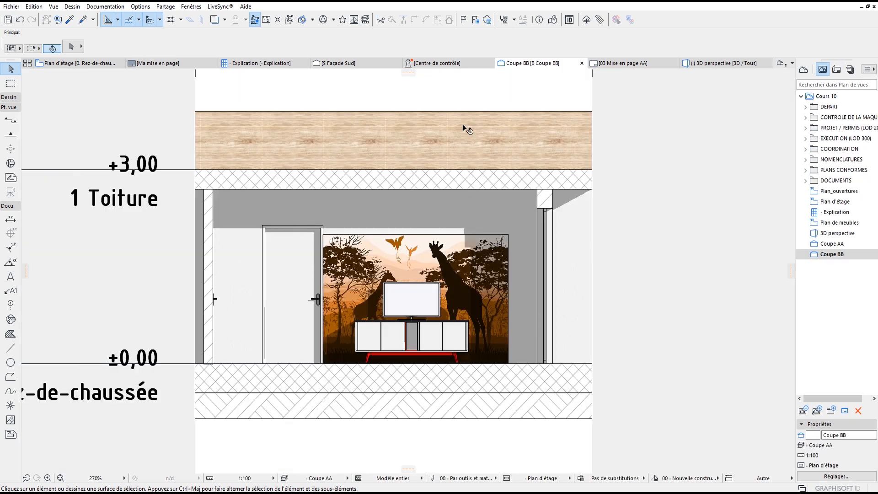
pyautogui.click(500, 405)
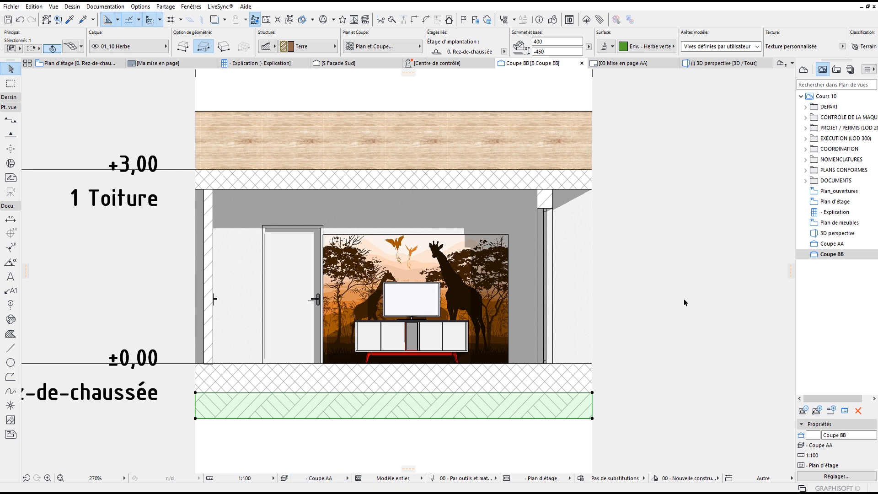
pyautogui.click(669, 274)
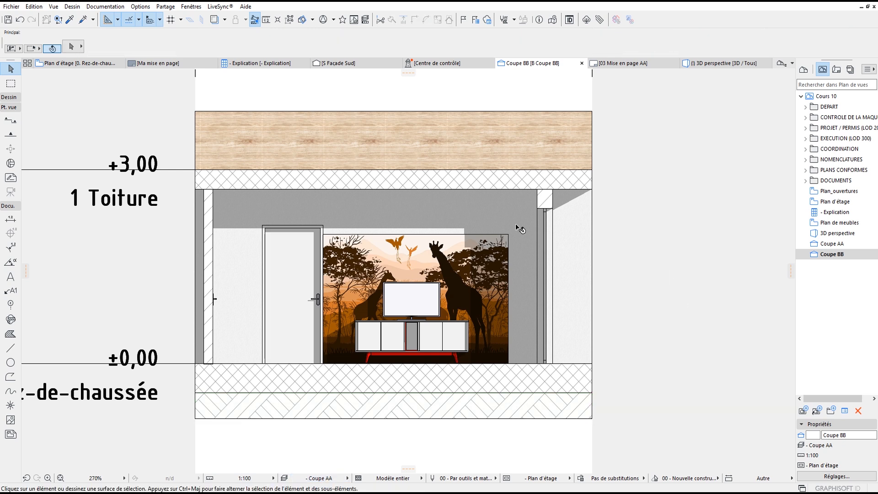
pyautogui.hotkey('ctrl', 'l')
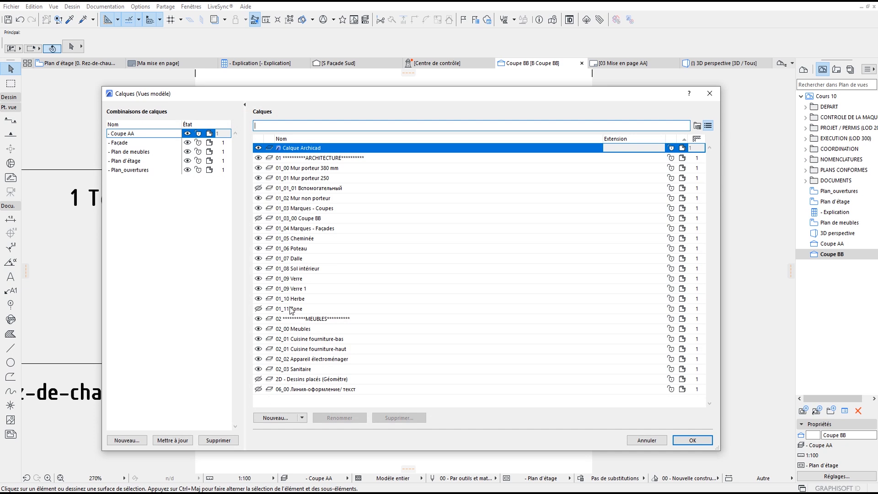
pyautogui.click(258, 298)
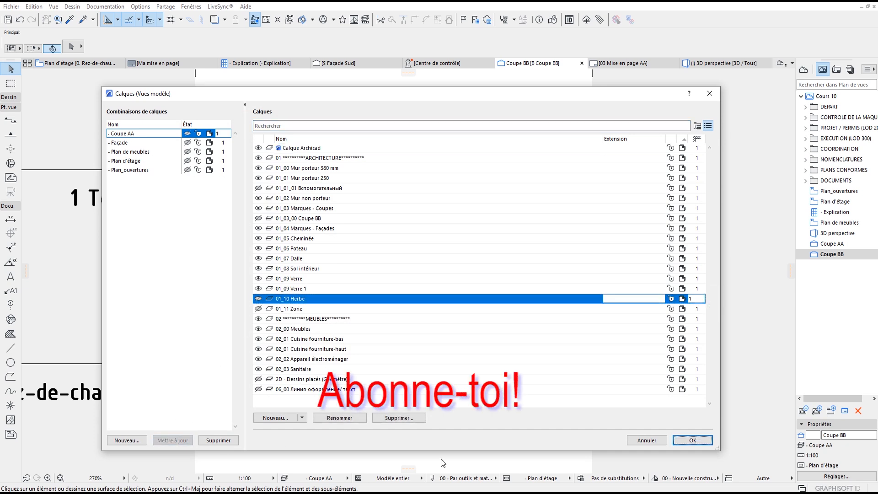
pyautogui.click(704, 445)
pyautogui.moveTo(369, 214); pyautogui.dragTo(406, 218, button='middle')
# Return to the Ma mise en page layout and check the Coupe BB drawing.
pyautogui.click(157, 63)
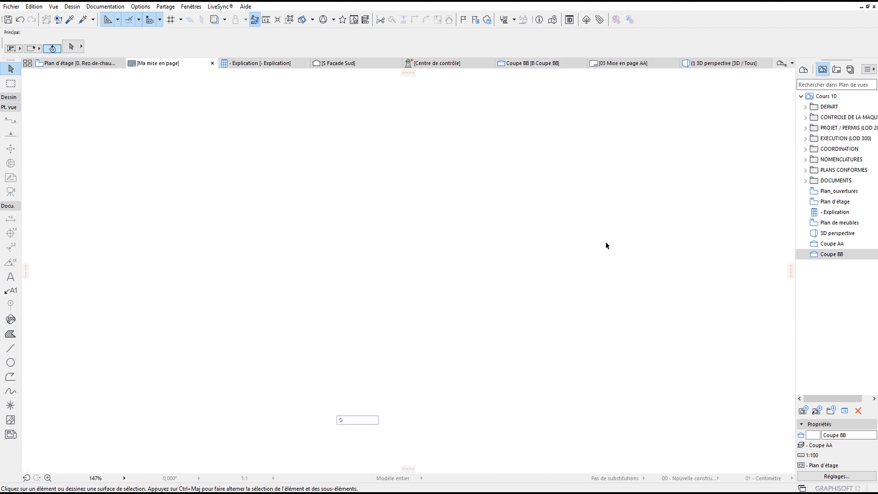
pyautogui.scroll(-4, 415, 247)
pyautogui.moveTo(415, 246); pyautogui.dragTo(489, 250, button='middle')
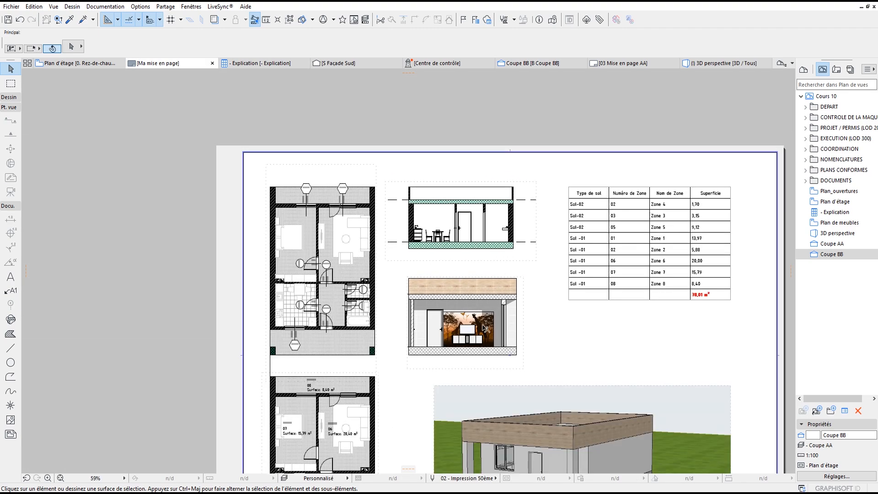
pyautogui.scroll(2, 424, 279)
pyautogui.scroll(-3, 421, 243)
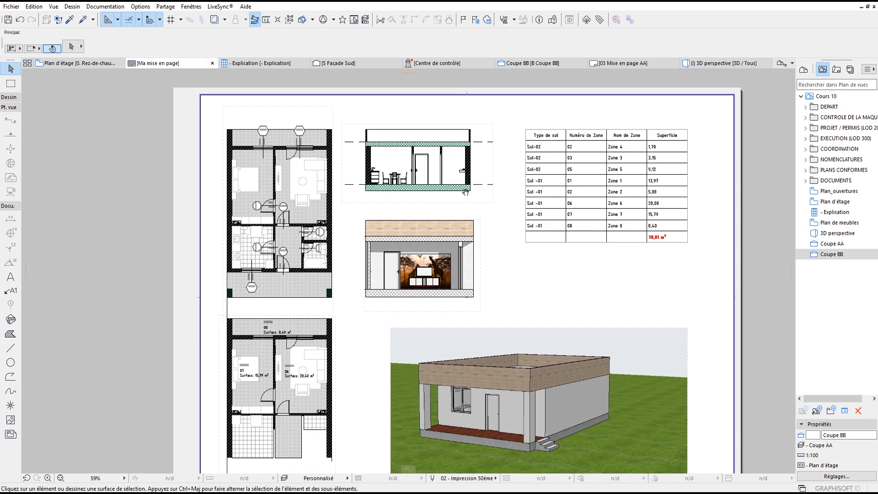
# Open the source view of the Coupe AA drawing and bring up its section settings.
pyautogui.scroll(3, 485, 208)
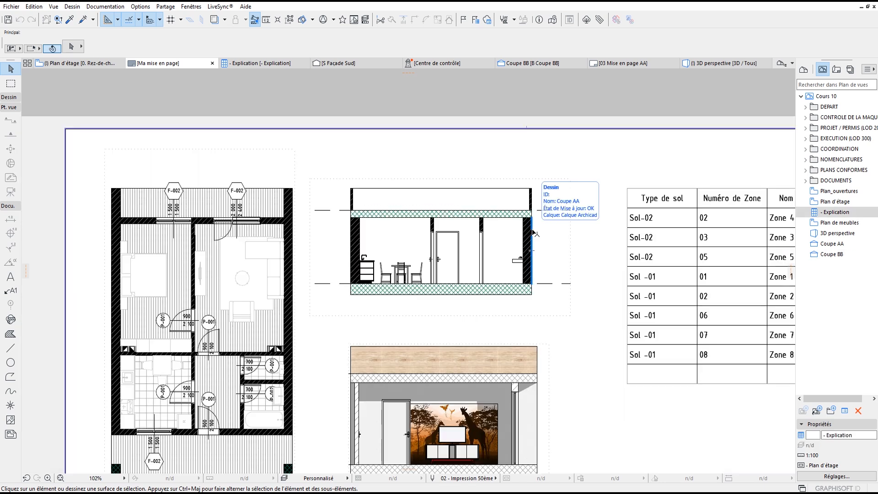
pyautogui.click(497, 225)
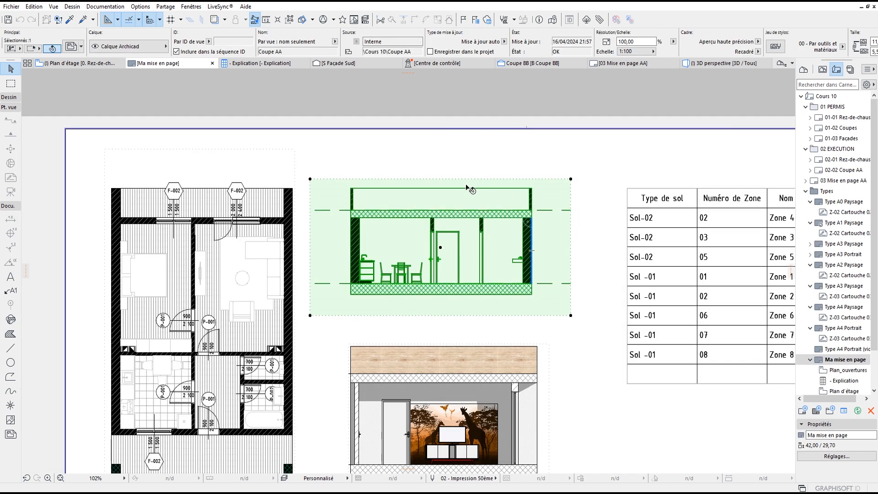
pyautogui.rightClick(469, 189)
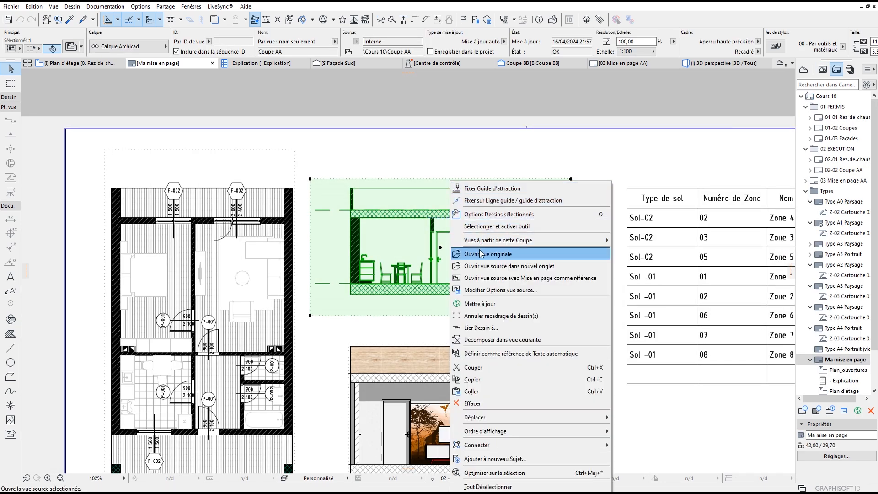
pyautogui.click(491, 255)
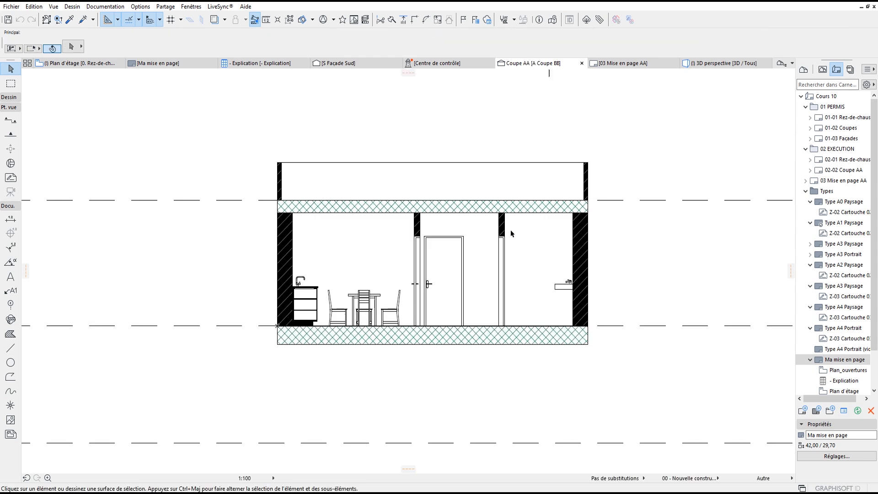
pyautogui.rightClick(531, 69)
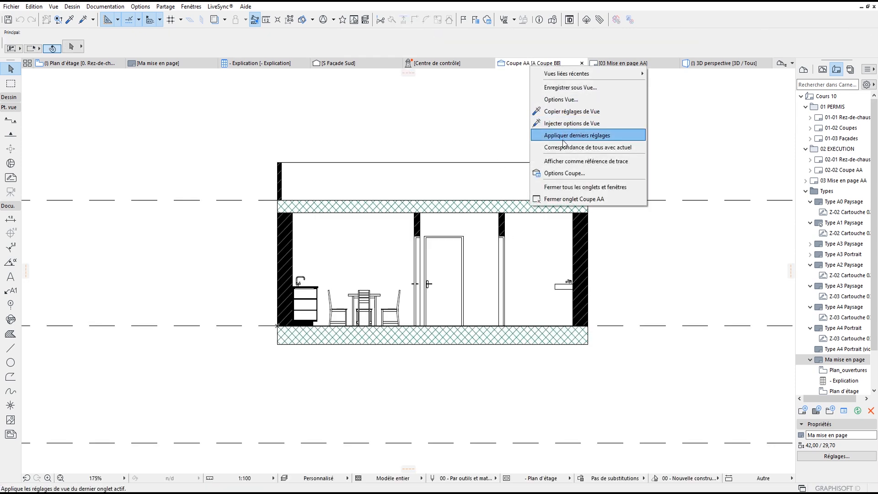
pyautogui.click(574, 176)
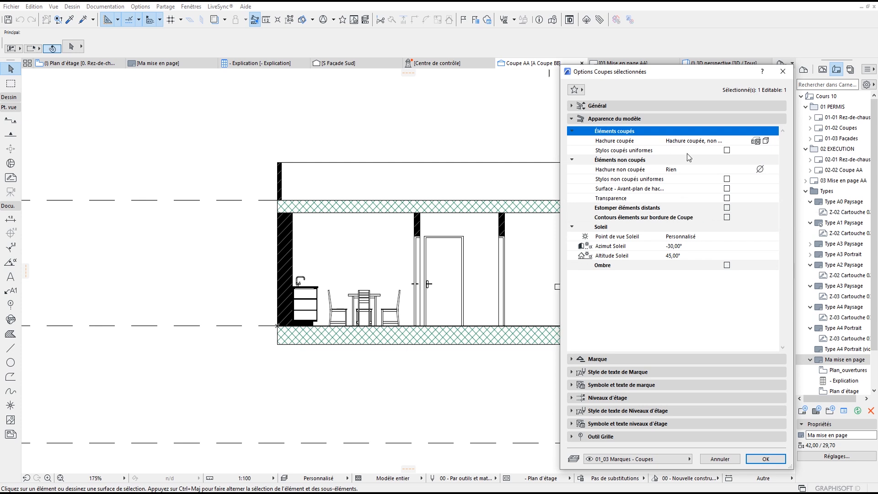
# Set Coupe AA's cut fill to Surface uniforme and enable uniform cut pens with cut line pen 147.
pyautogui.click(766, 141)
pyautogui.click(759, 141)
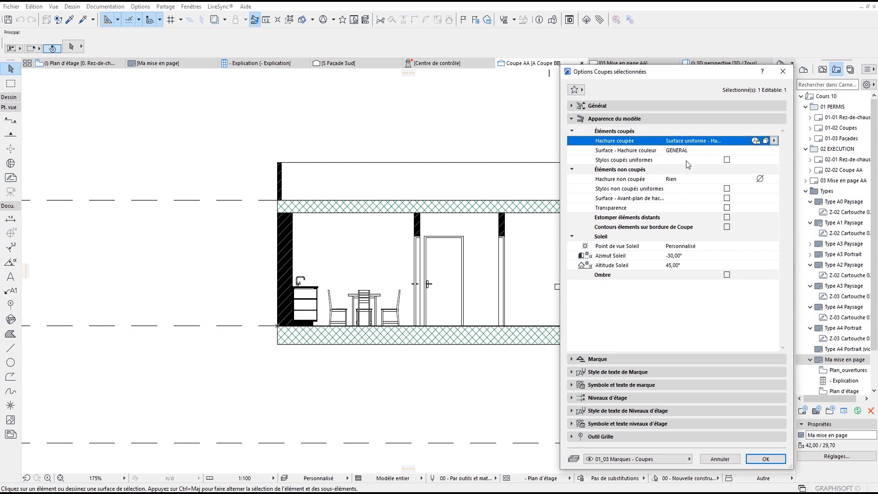
pyautogui.click(726, 159)
pyautogui.click(727, 169)
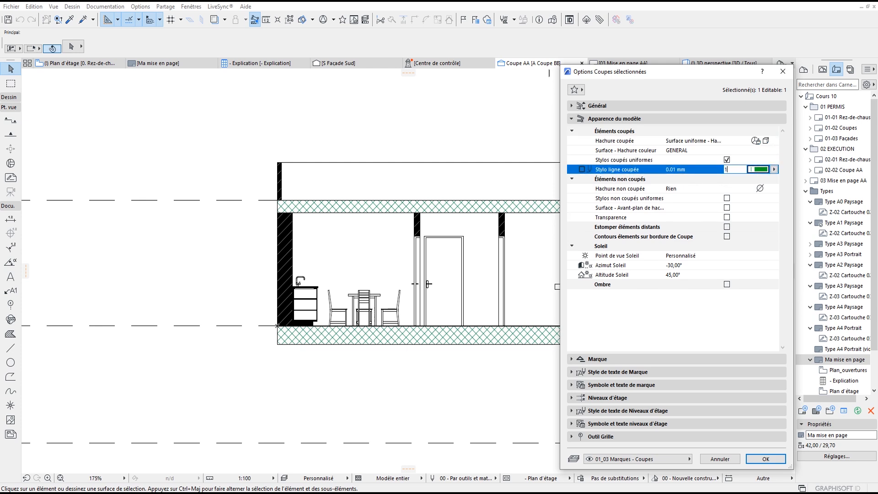
pyautogui.write('147')
pyautogui.press('Return')
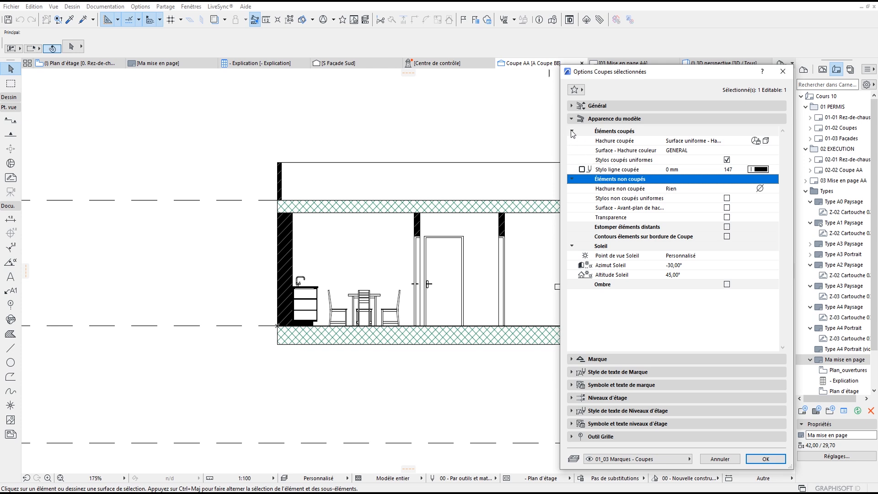
# Set the fill of Coupe AA's uncut elements to Surface - Hachure texture, ombrée.
pyautogui.doubleClick(613, 132)
pyautogui.click(708, 150)
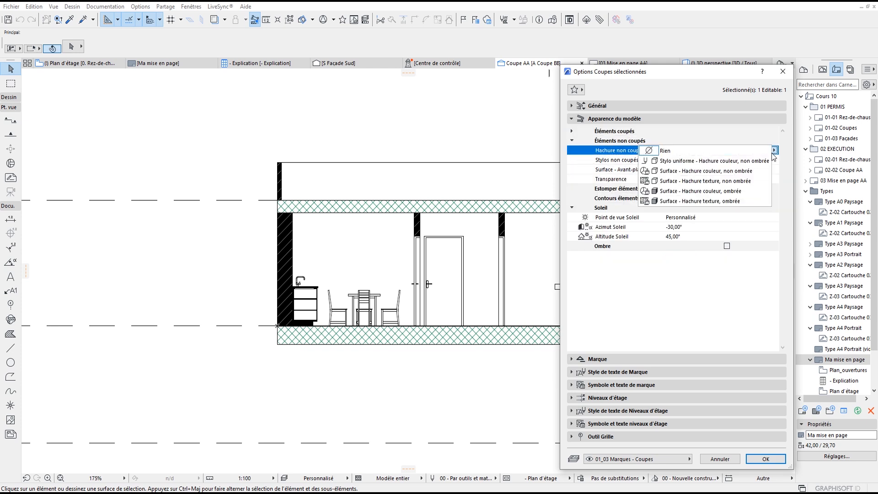
pyautogui.click(706, 199)
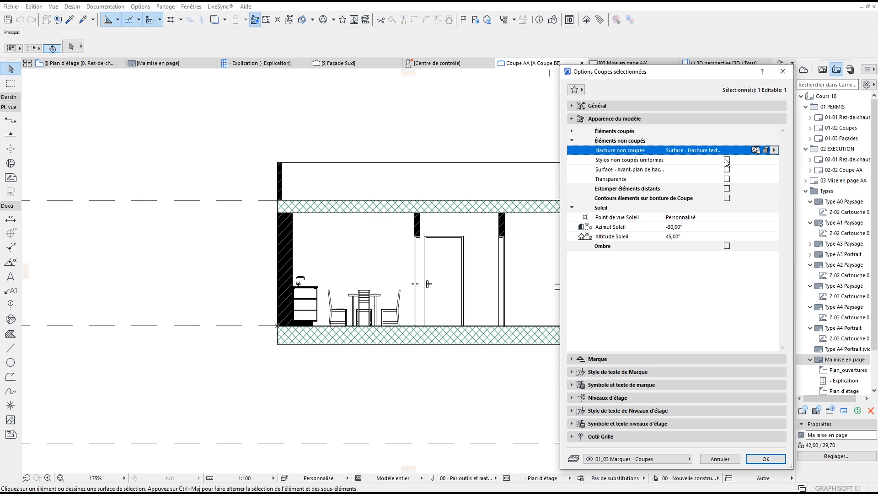
# Enable uniform pens with line pen 147 for Coupe AA's uncut elements and try fading the distant elements.
pyautogui.click(726, 160)
pyautogui.click(728, 170)
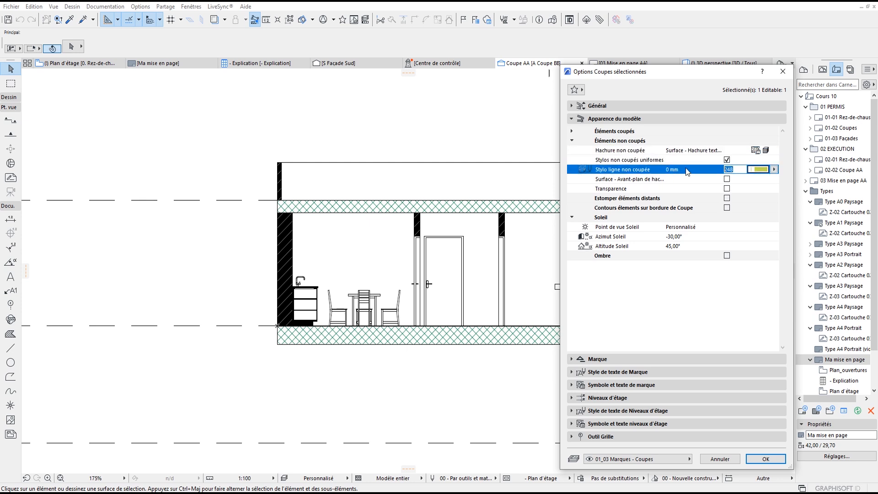
pyautogui.press('Return')
pyautogui.click(726, 198)
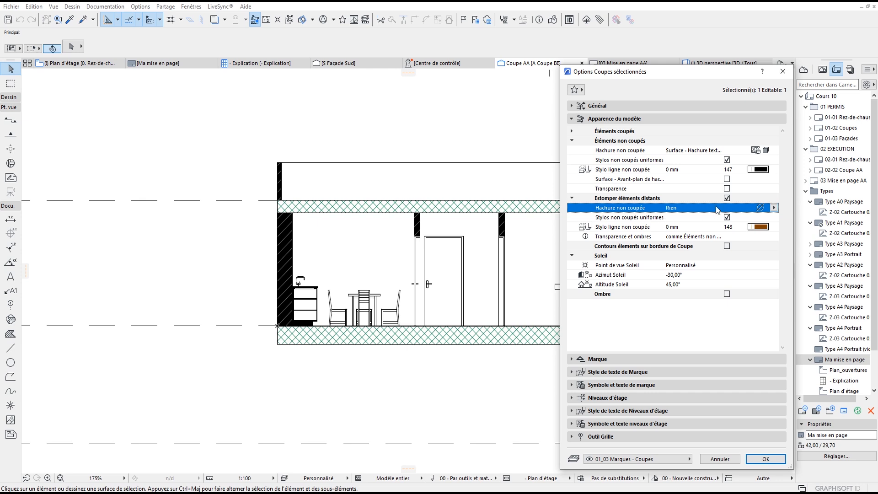
pyautogui.click(726, 198)
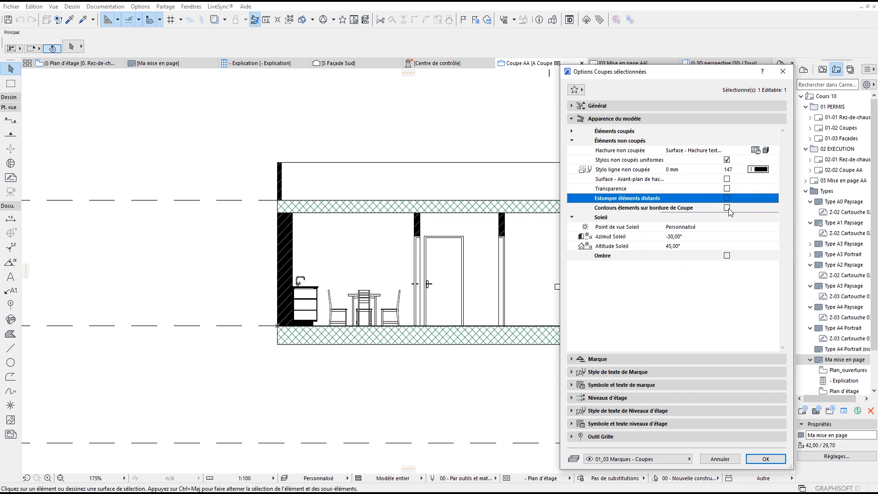
# Enable element contours at Coupe AA's section border and override them with contour line pen 147.
pyautogui.click(727, 208)
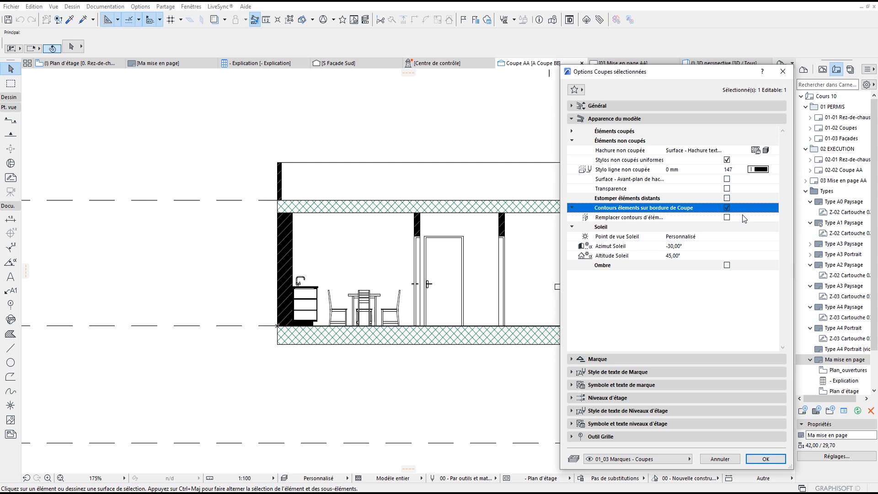
pyautogui.click(726, 218)
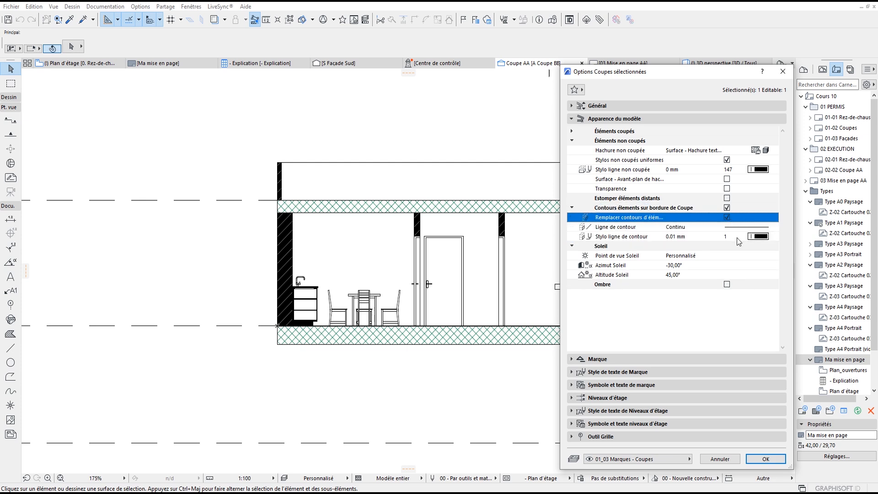
pyautogui.click(737, 237)
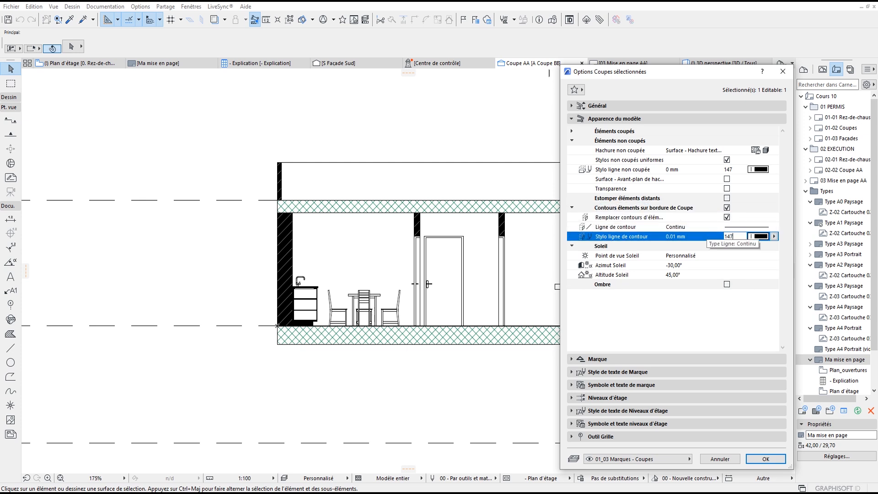
pyautogui.press('Return')
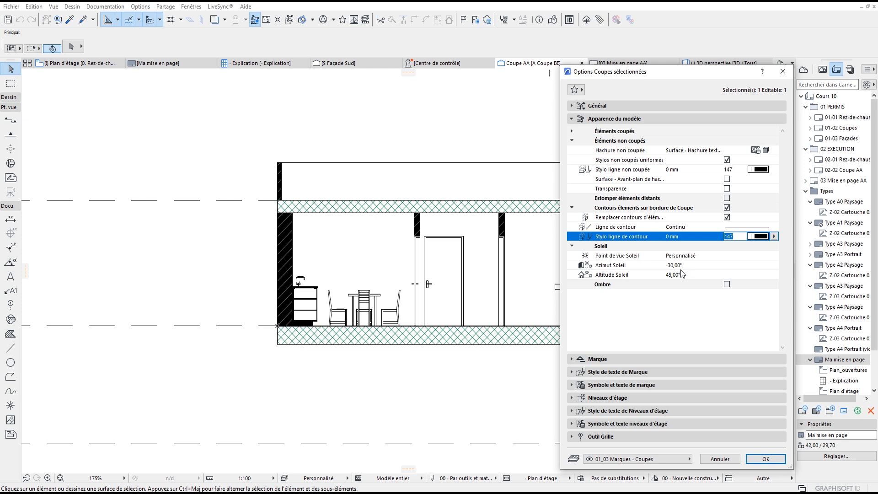
# Set Coupe AA's sun azimuth to 45° and altitude to 20°, enable shadows and apply the section settings.
pyautogui.click(693, 264)
pyautogui.write('45')
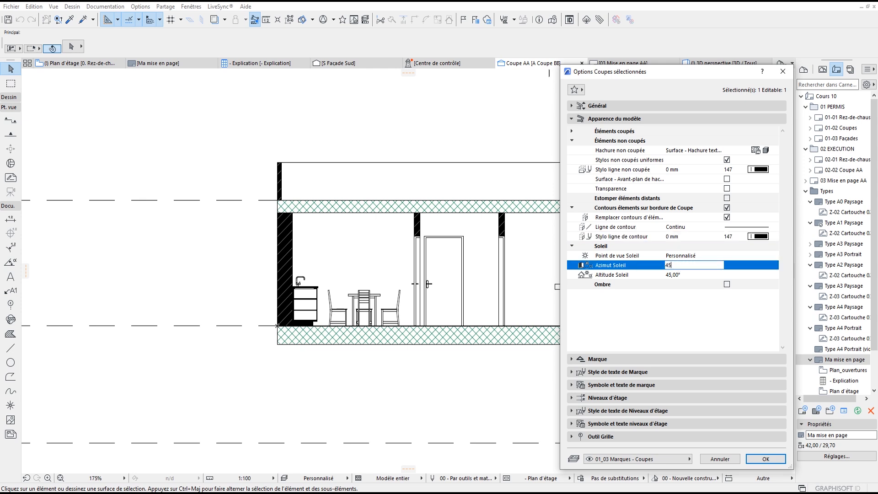
pyautogui.click(623, 274)
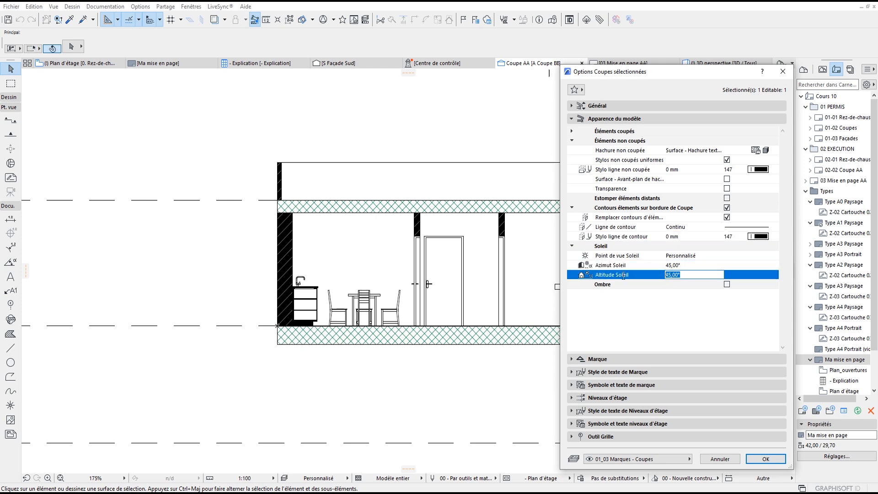
pyautogui.write('20')
pyautogui.press('Return')
pyautogui.click(726, 284)
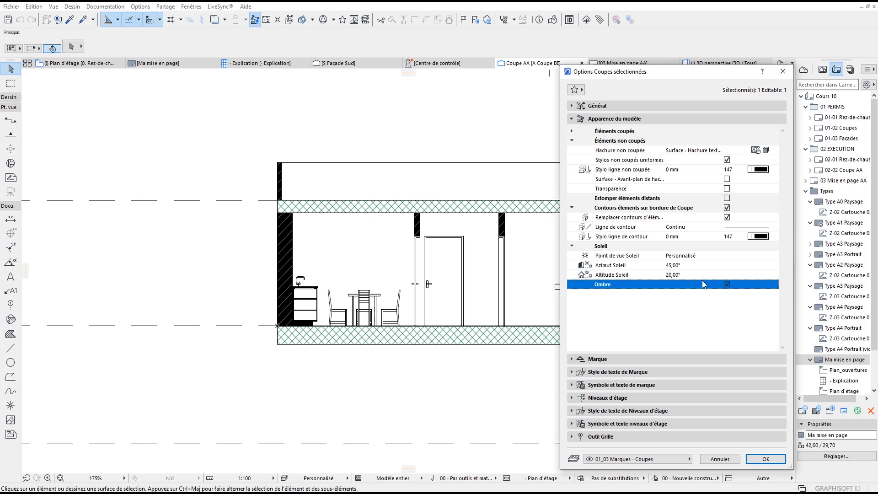
pyautogui.click(765, 459)
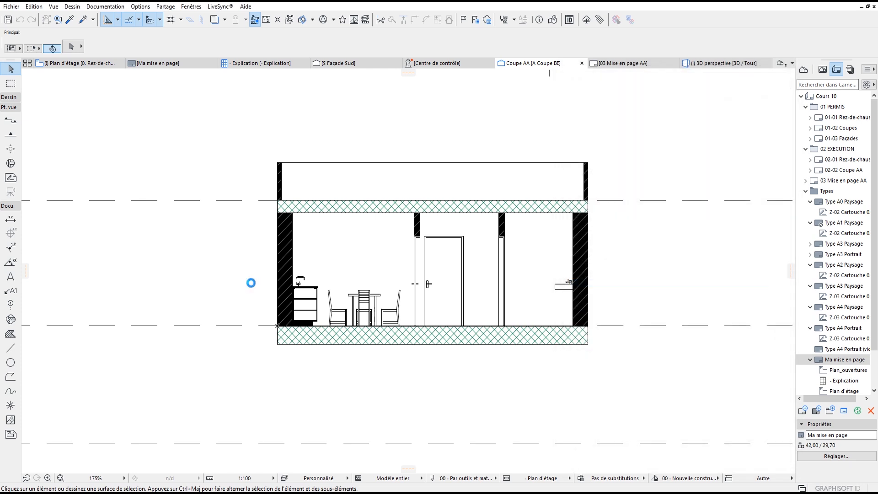
# Inspect the shaded Coupe AA section, then check its updated drawing beside Coupe BB on the Ma mise en page layout.
pyautogui.scroll(2, 372, 288)
pyautogui.moveTo(376, 196); pyautogui.dragTo(380, 189, button='middle')
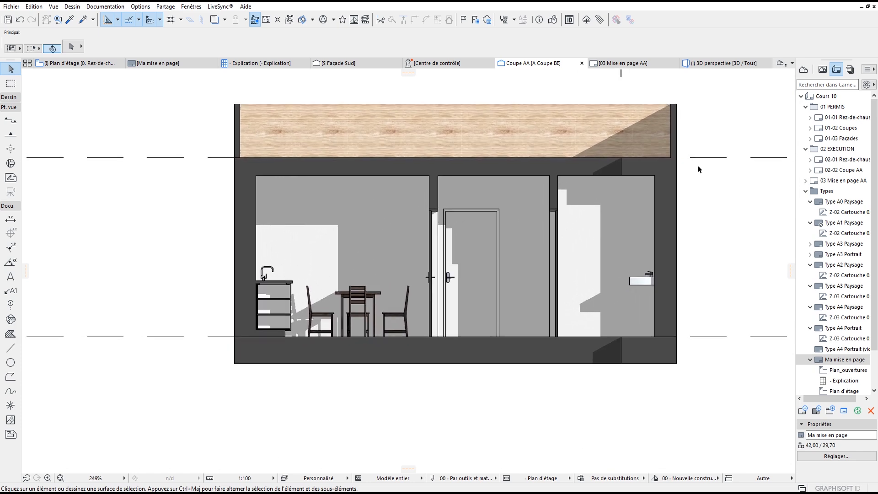
pyautogui.scroll(-2, 546, 199)
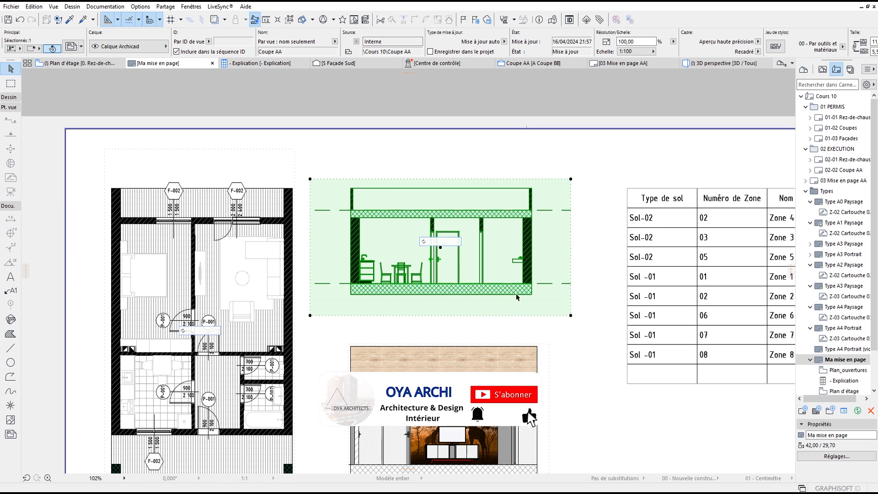
pyautogui.scroll(2, 459, 280)
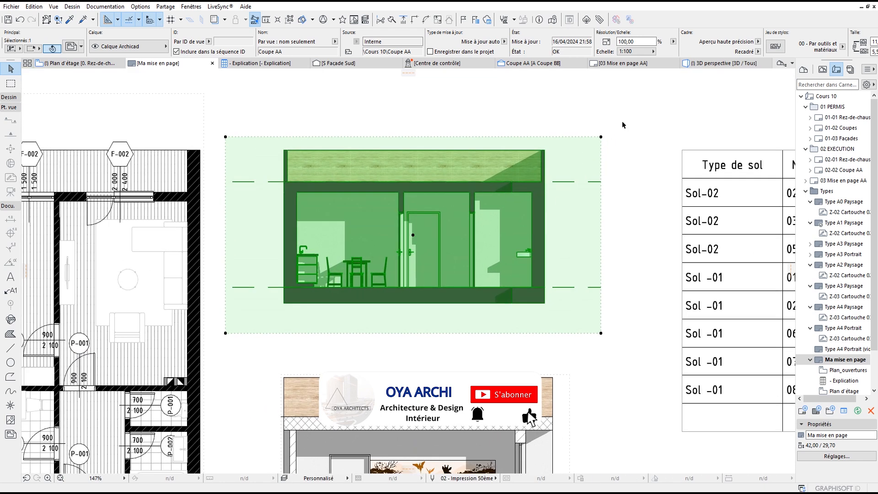
pyautogui.click(623, 123)
pyautogui.scroll(-1, 521, 255)
pyautogui.scroll(3, 368, 225)
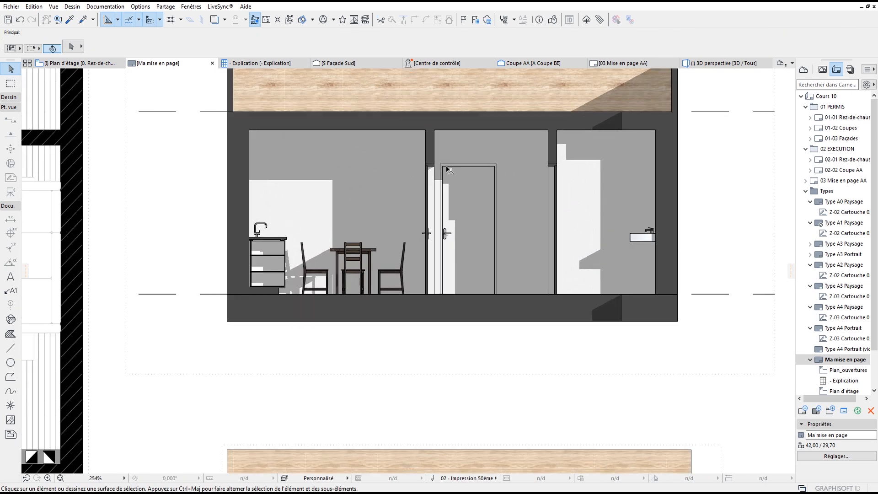
pyautogui.scroll(-3, 423, 275)
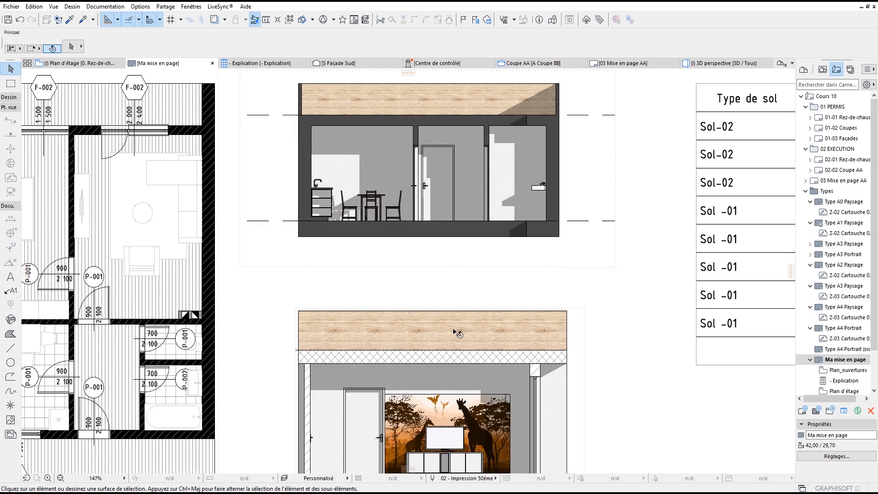
pyautogui.scroll(-2, 457, 337)
pyautogui.scroll(2, 439, 320)
pyautogui.scroll(-1, 423, 310)
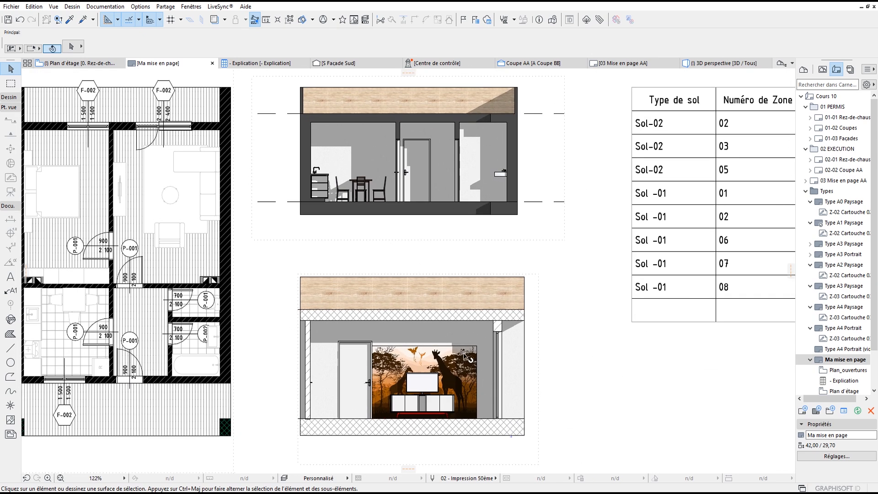
# Open the source view of the Coupe BB drawing and compare it with the Coupe AA view.
pyautogui.click(466, 356)
pyautogui.rightClick(471, 338)
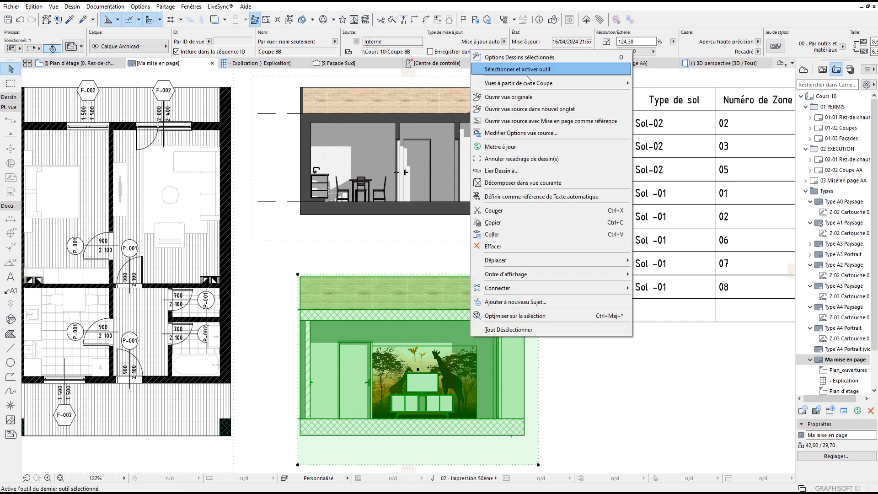
pyautogui.click(530, 108)
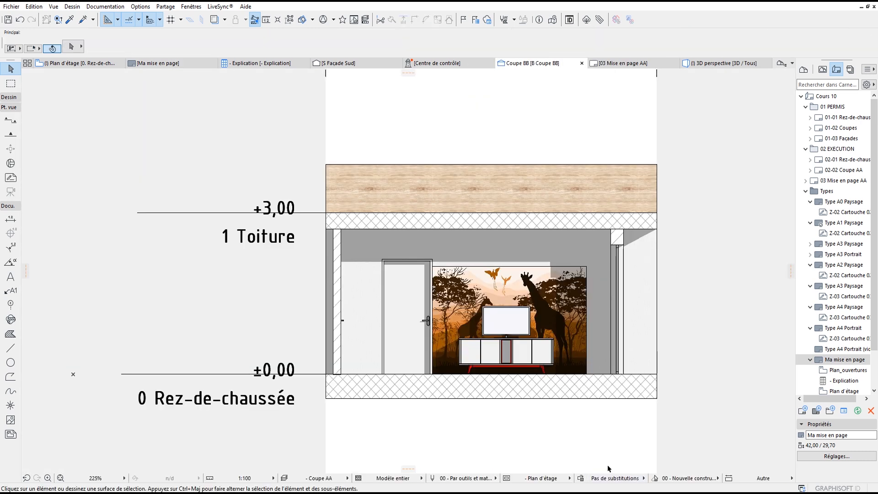
pyautogui.click(822, 69)
pyautogui.click(840, 245)
pyautogui.doubleClick(840, 244)
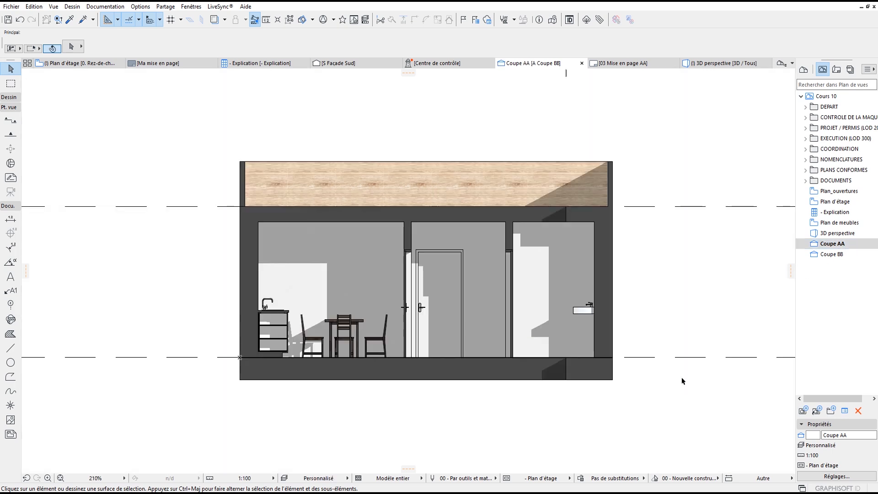
pyautogui.doubleClick(831, 255)
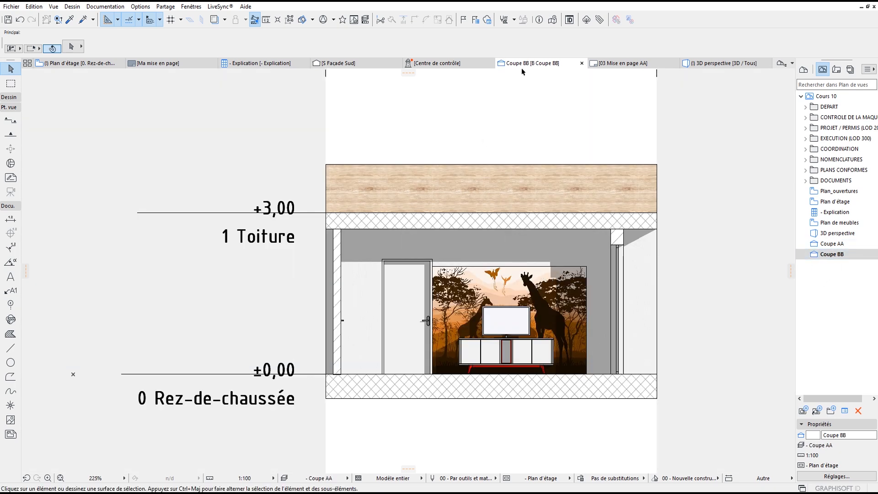
# Review the model appearance options in Coupe BB's section settings.
pyautogui.rightClick(528, 63)
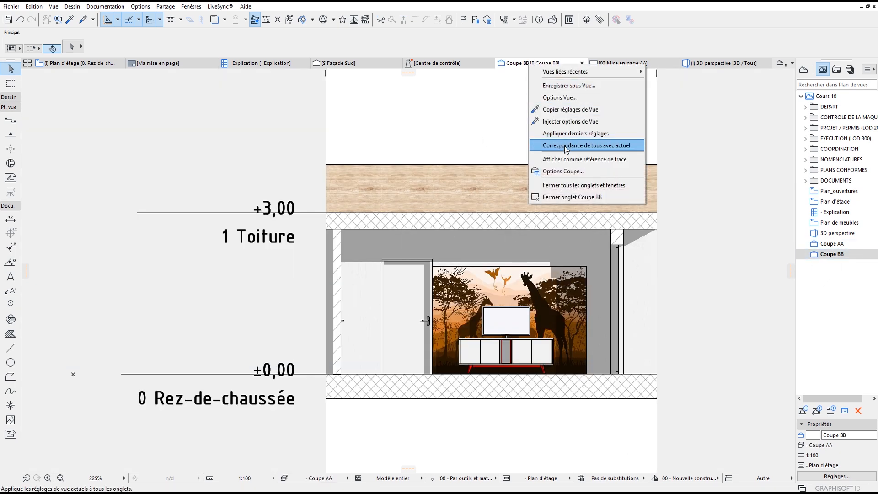
pyautogui.click(561, 170)
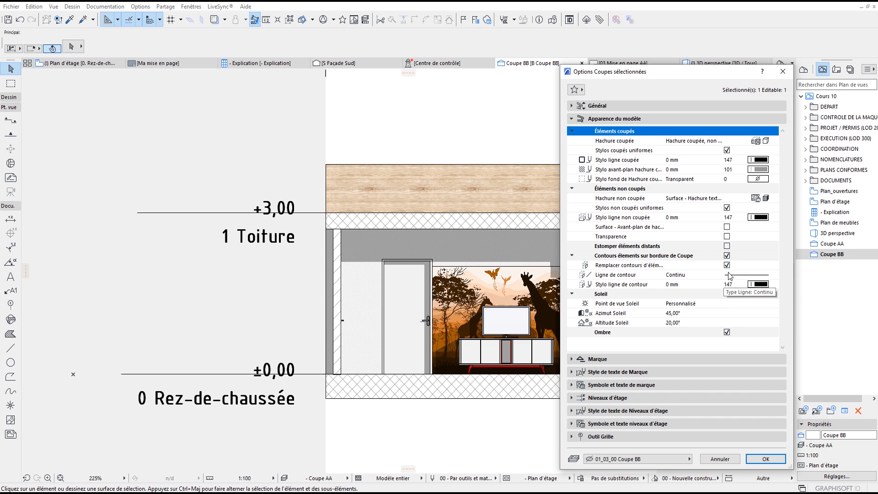
pyautogui.press('Return')
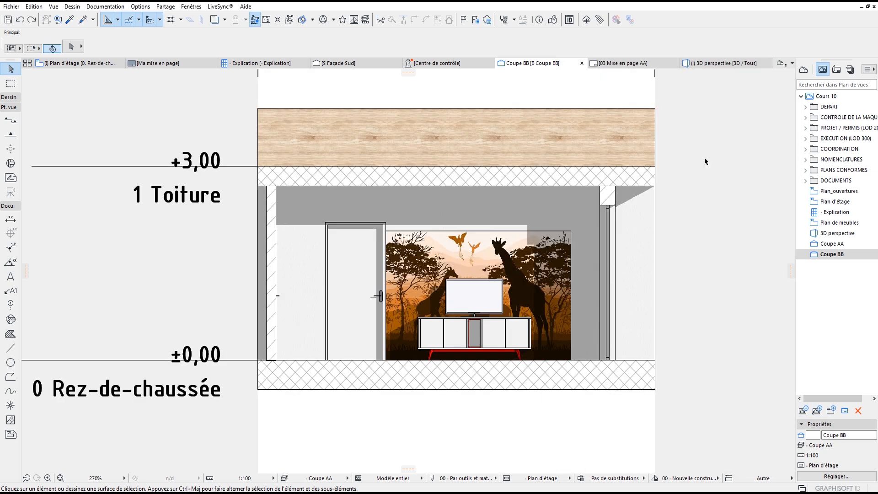
# Set Coupe BB's cut fill to Surface uniforme - Hachure couleur, non ombrée and redefine the view with its current settings.
pyautogui.rightClick(526, 63)
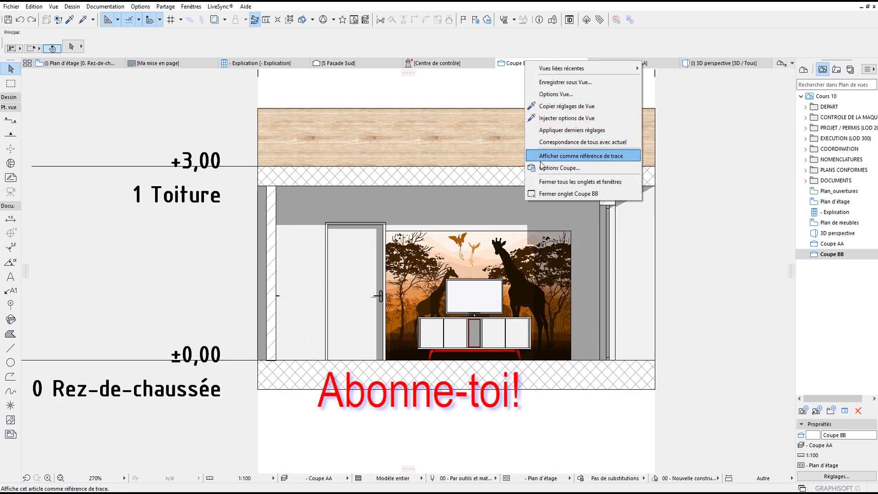
pyautogui.click(566, 169)
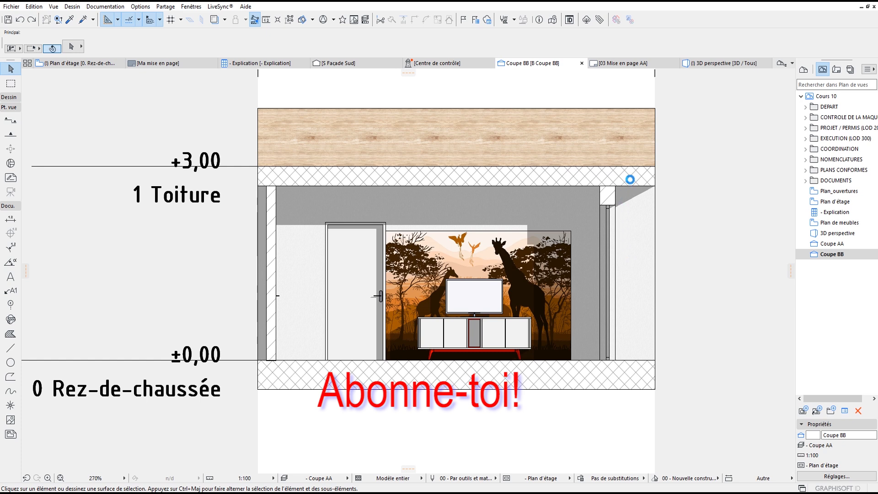
pyautogui.click(770, 142)
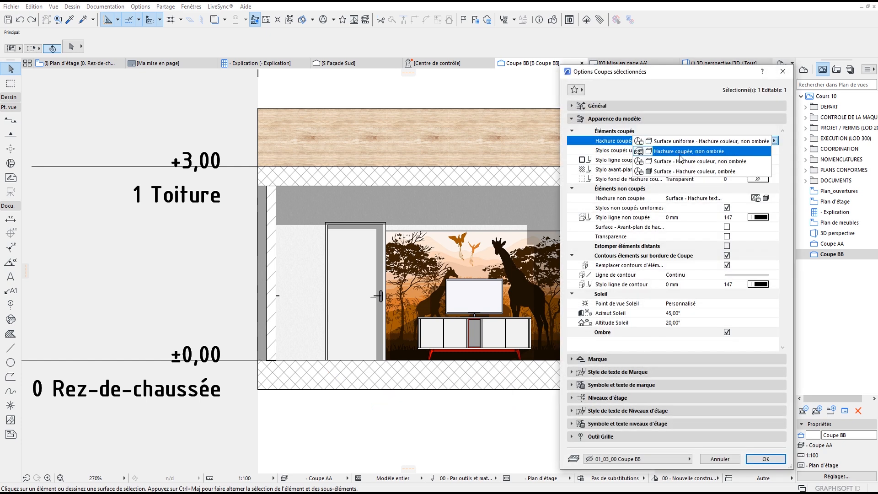
pyautogui.click(681, 150)
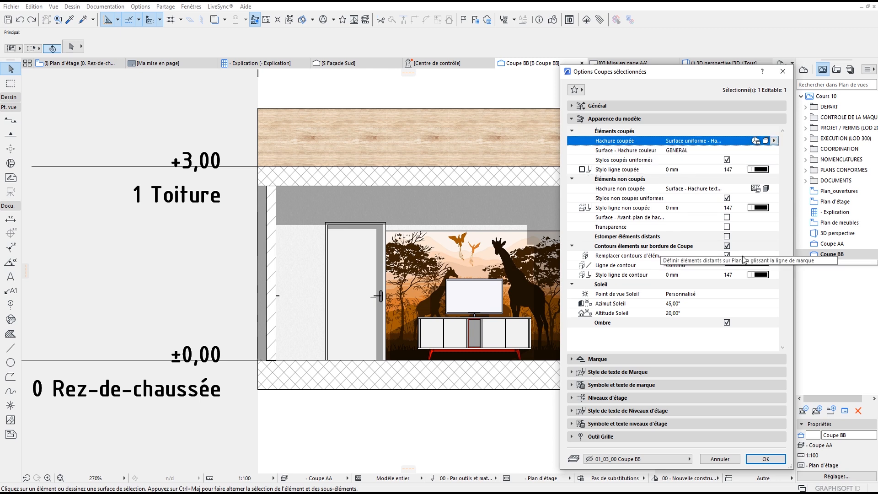
pyautogui.click(765, 458)
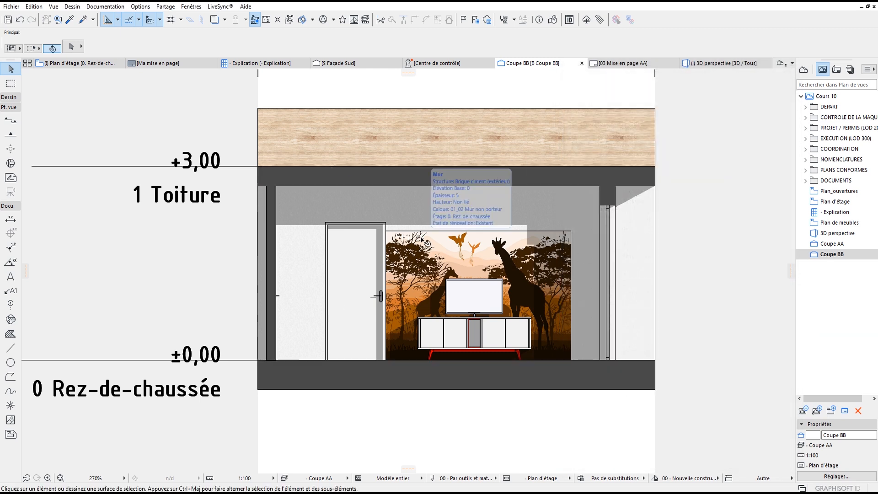
pyautogui.rightClick(830, 254)
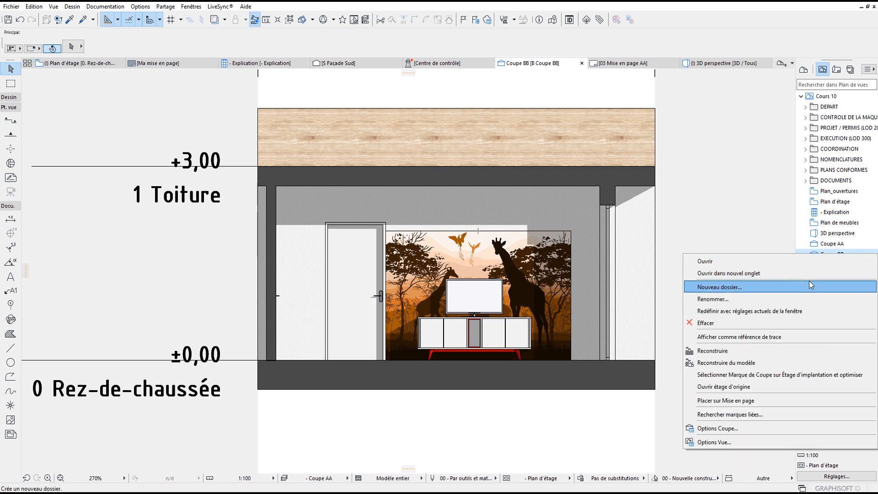
pyautogui.click(768, 310)
# Return to the Ma mise en page layout and check the updated Coupe BB drawing and the whole sheet.
pyautogui.click(158, 64)
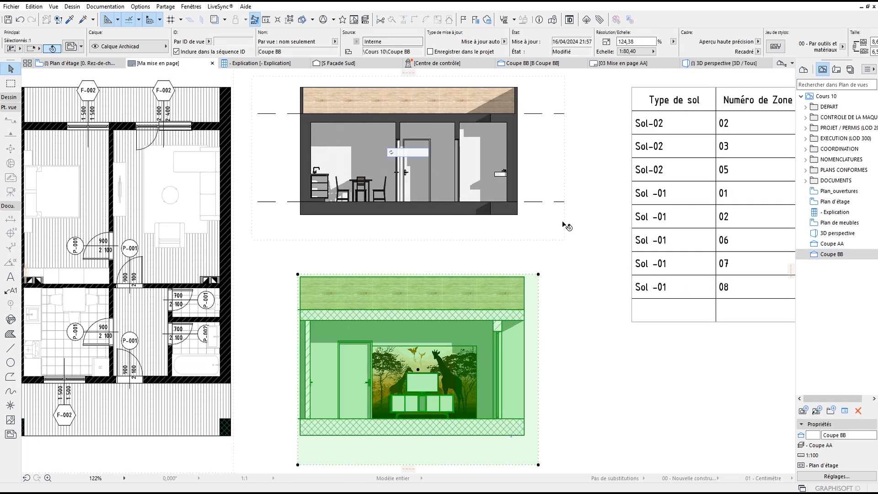
pyautogui.click(567, 174)
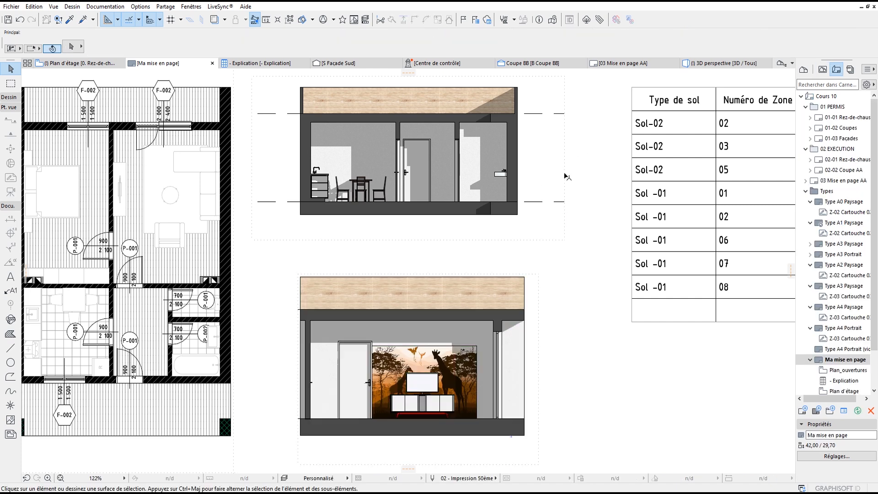
pyautogui.scroll(-5, 476, 215)
pyautogui.moveTo(457, 165); pyautogui.dragTo(423, 147, button='middle')
pyautogui.scroll(1, 380, 134)
pyautogui.scroll(-1, 514, 238)
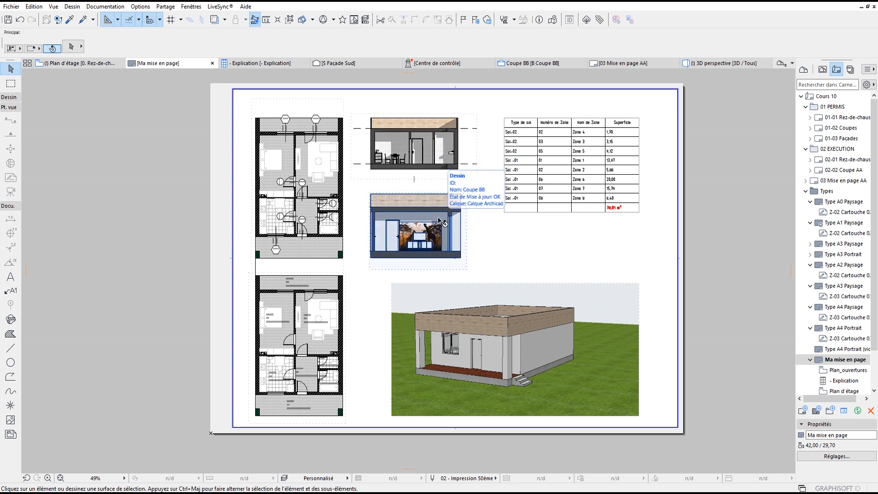
pyautogui.scroll(-2, 512, 238)
pyautogui.scroll(2, 731, 215)
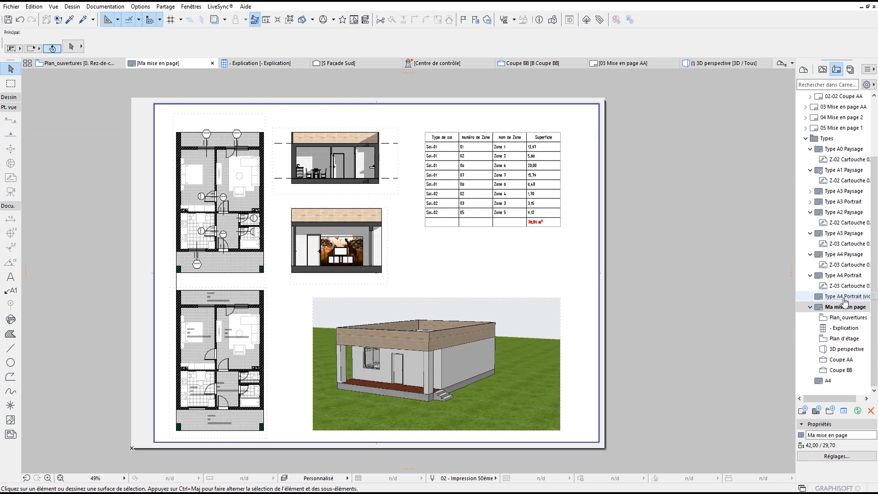
# Cut all floor plans, sections, schedule and 3D perspective from the Ma mise en page master, and open the 03 Mise en page AA layout.
pyautogui.moveTo(576, 420); pyautogui.dragTo(165, 109)
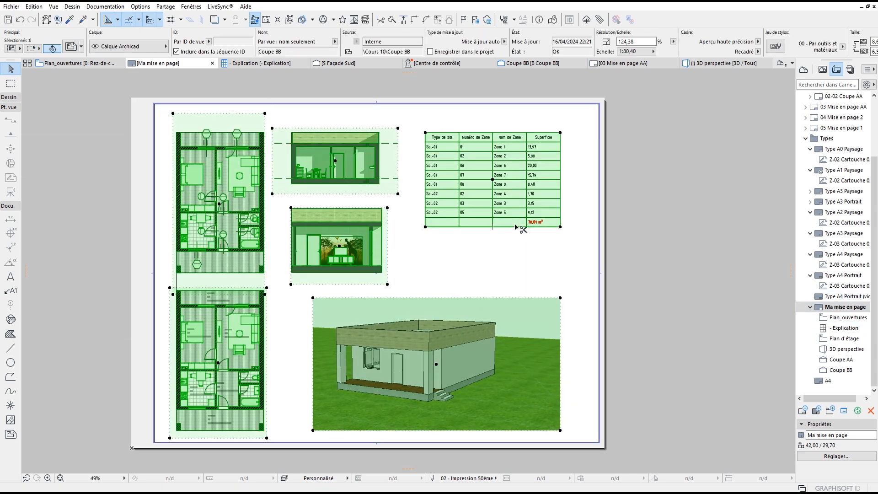
pyautogui.press('Delete')
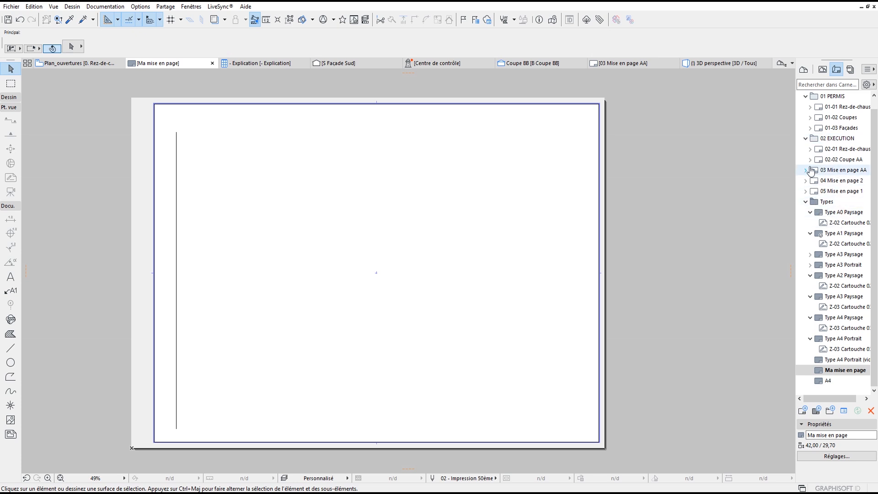
pyautogui.doubleClick(850, 170)
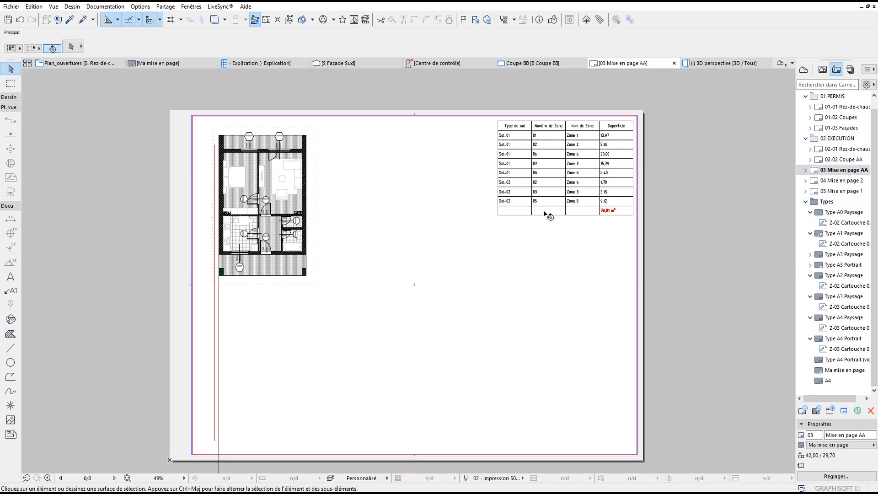
# Delete the existing floor plan, zone schedule and black vertical guide line from the 03 Mise en page AA layout.
pyautogui.click(547, 215)
pyautogui.keyDown('shift'); pyautogui.click(315, 259); pyautogui.keyUp('shift')
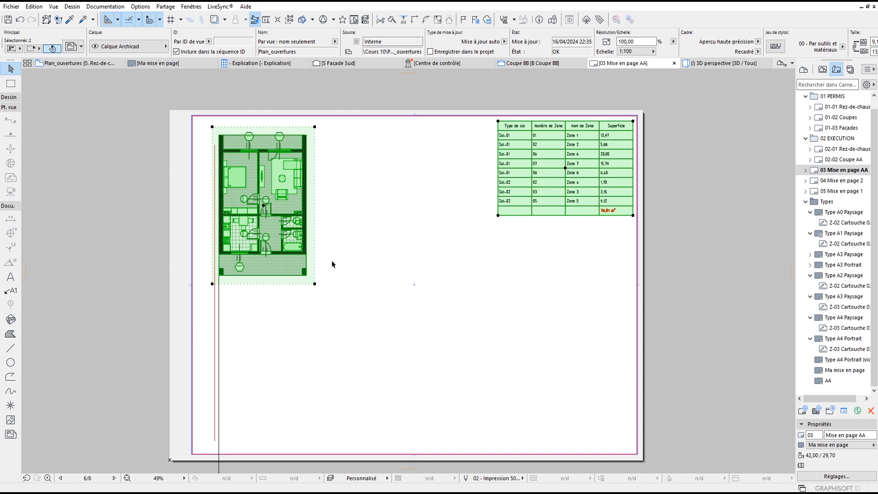
pyautogui.press('Delete')
pyautogui.click(218, 247)
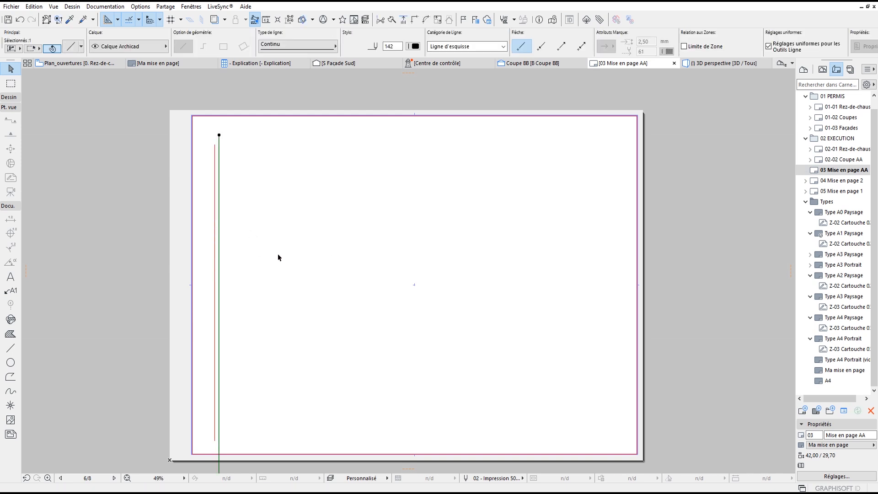
pyautogui.press('Delete')
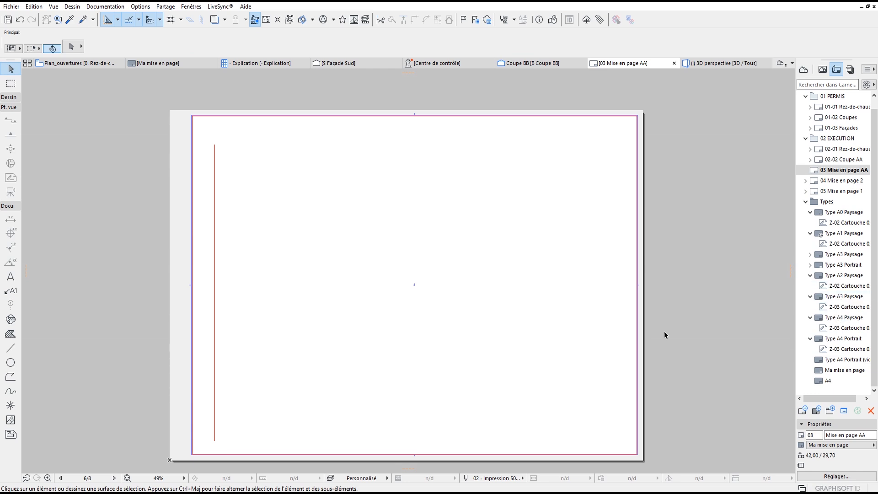
# Paste the cut plans, sections, schedule and 3D perspective into the 03 Mise en page AA layout and fix their placement.
pyautogui.hotkey('ctrl', 'v')
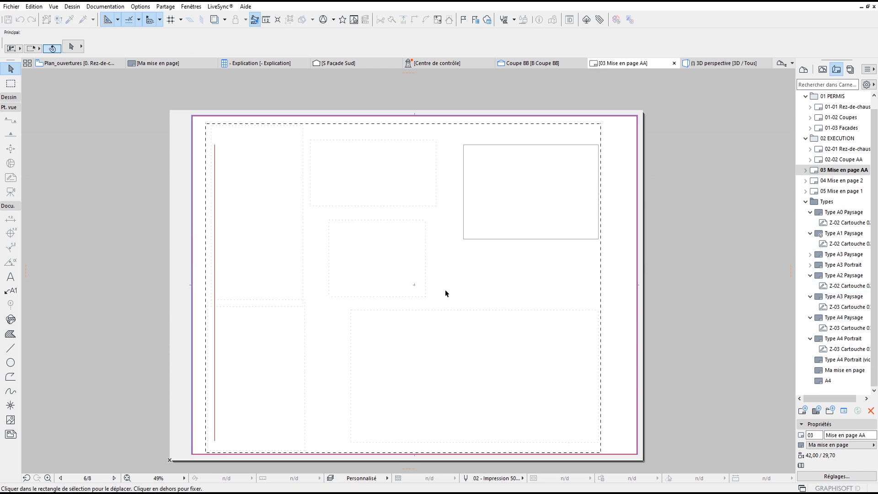
pyautogui.rightClick(618, 172)
pyautogui.click(629, 195)
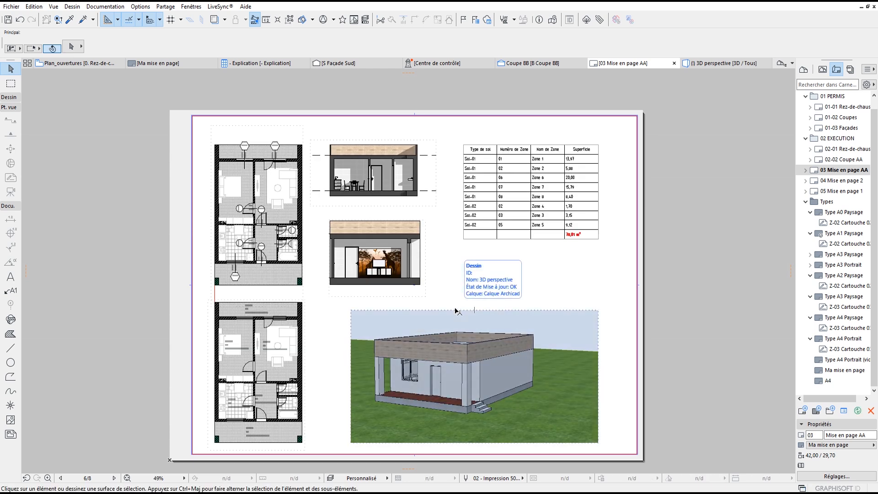
# Delete the leftover vertical guide line from the Ma mise en page master layout.
pyautogui.doubleClick(841, 374)
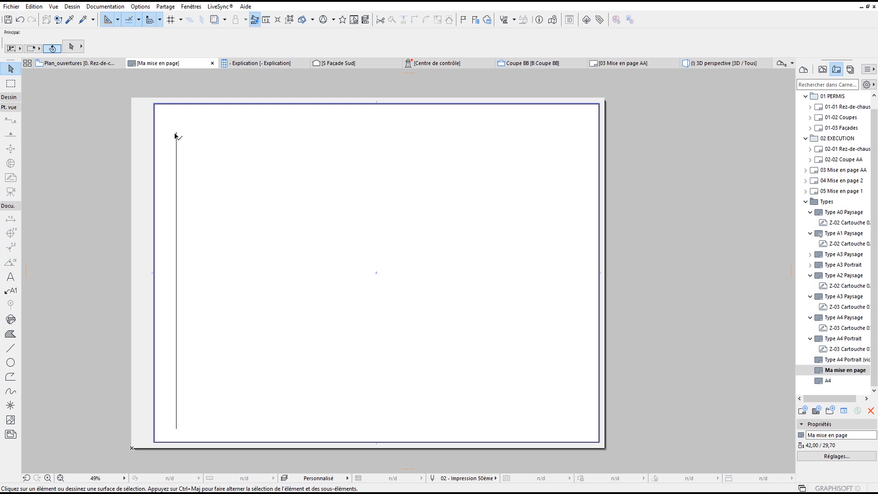
pyautogui.click(176, 136)
pyautogui.press('Delete')
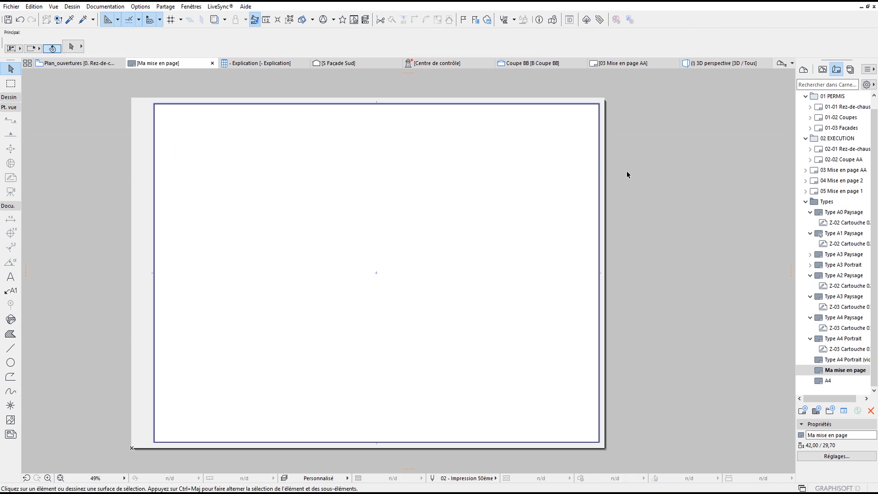
# Reopen the 03 Mise en page AA layout and check the Coupe AA drawing up close and the whole sheet.
pyautogui.doubleClick(849, 172)
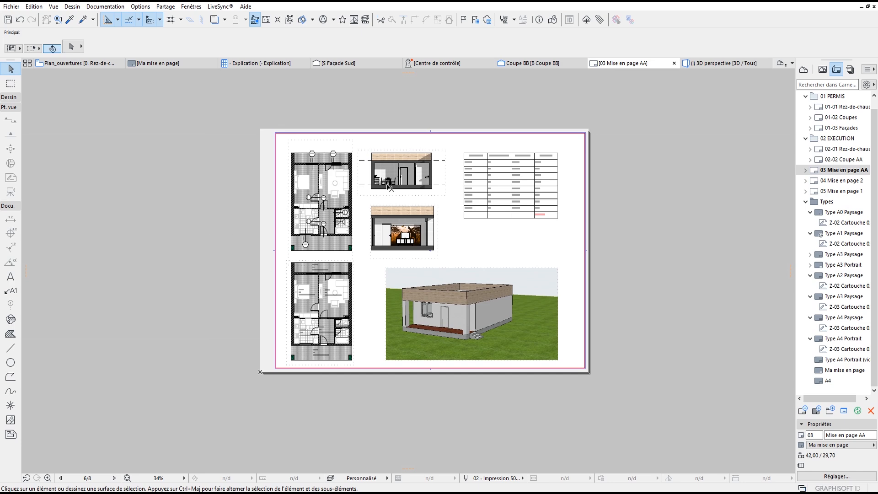
pyautogui.scroll(10, 389, 188)
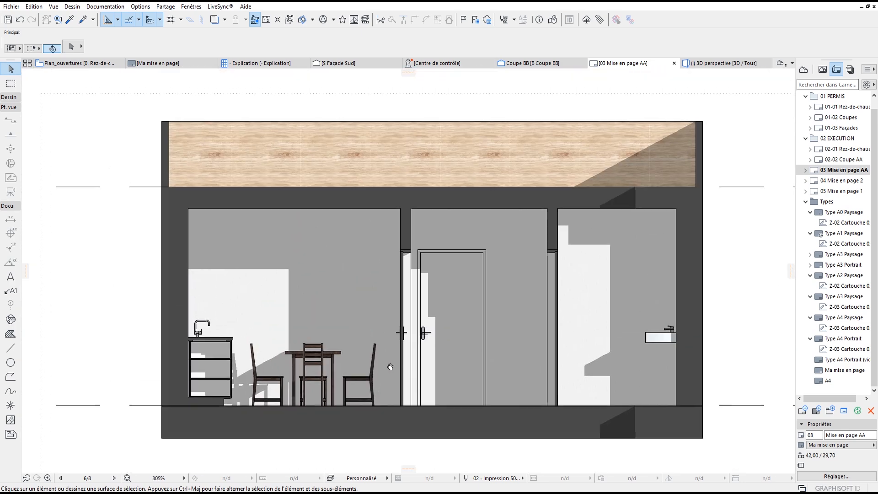
pyautogui.scroll(-2, 390, 367)
pyautogui.scroll(-4, 476, 280)
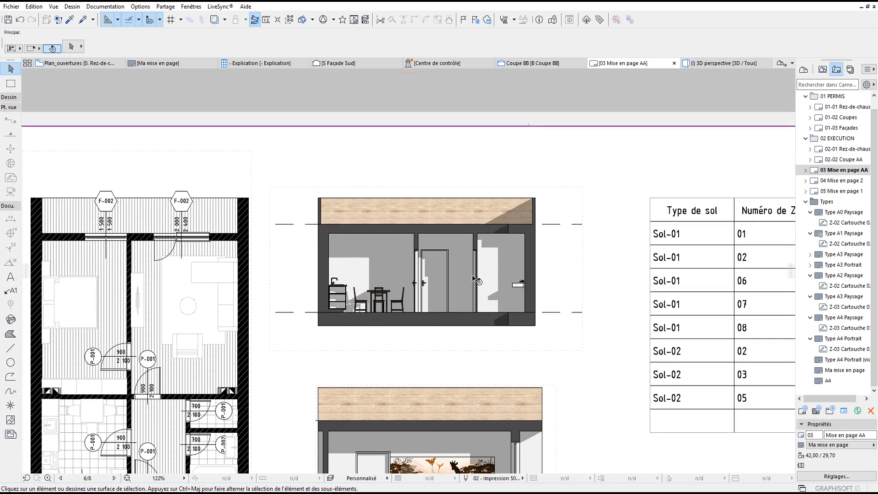
pyautogui.scroll(-4, 475, 279)
pyautogui.scroll(-3, 496, 251)
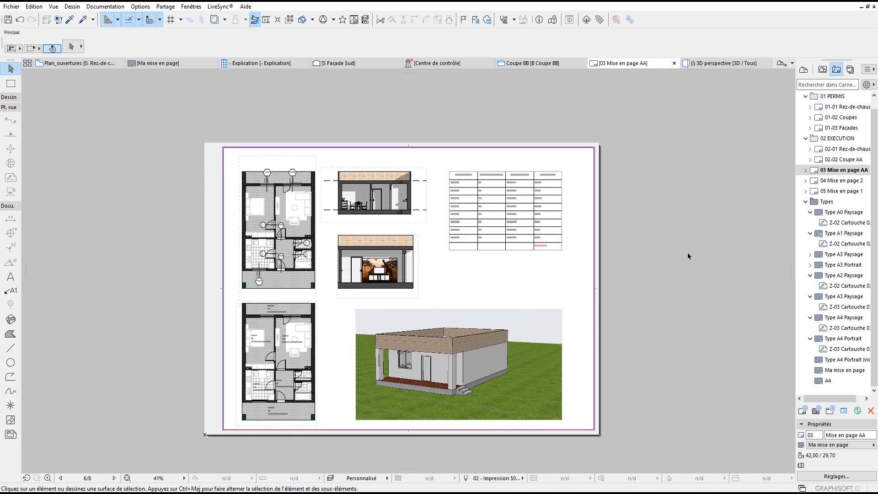
pyautogui.scroll(1, 460, 216)
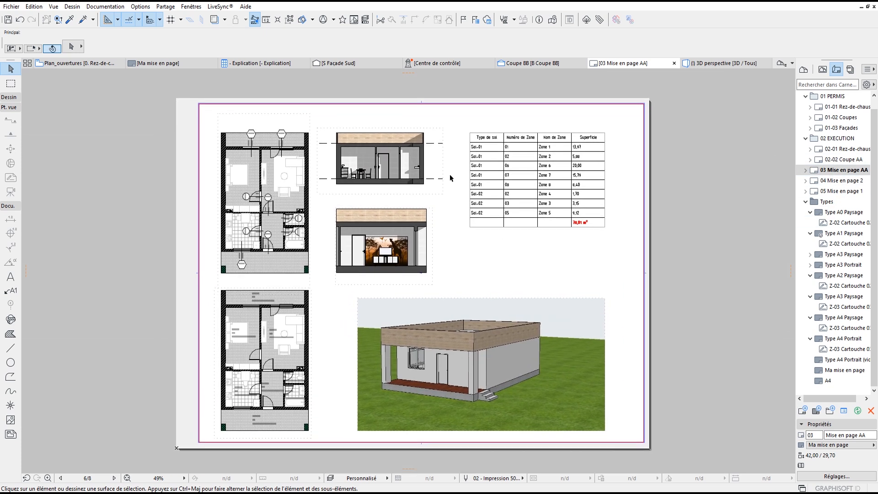